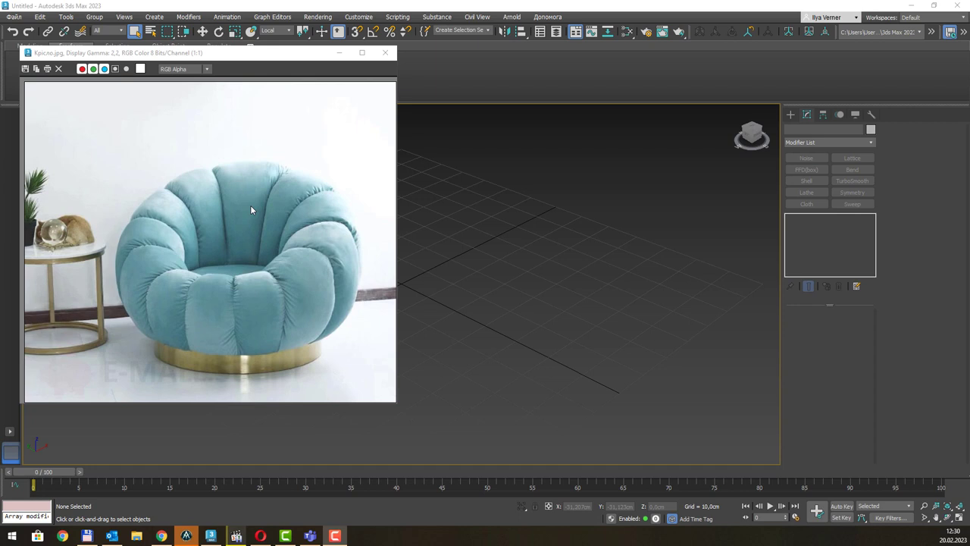
Shrink the Крісло.jpg reference to a small 1:2 lower-left window and widen the perspective view
{"action": "left_click_drag", "start_coordinate": [237, 58], "coordinate": [224, 78]}
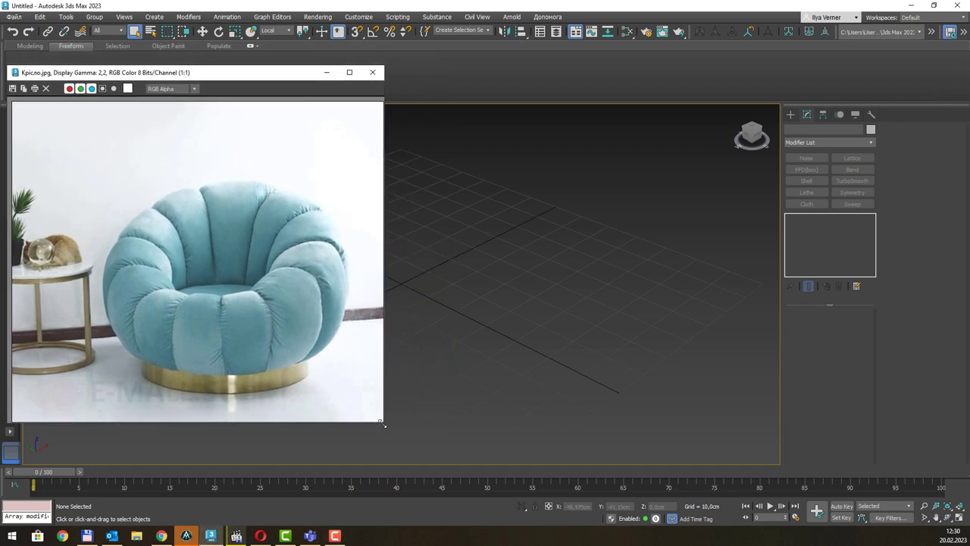
{"action": "left_click_drag", "start_coordinate": [383, 421], "coordinate": [264, 354]}
{"action": "scroll", "coordinate": [166, 254], "scroll_direction": "down", "scroll_amount": 1}
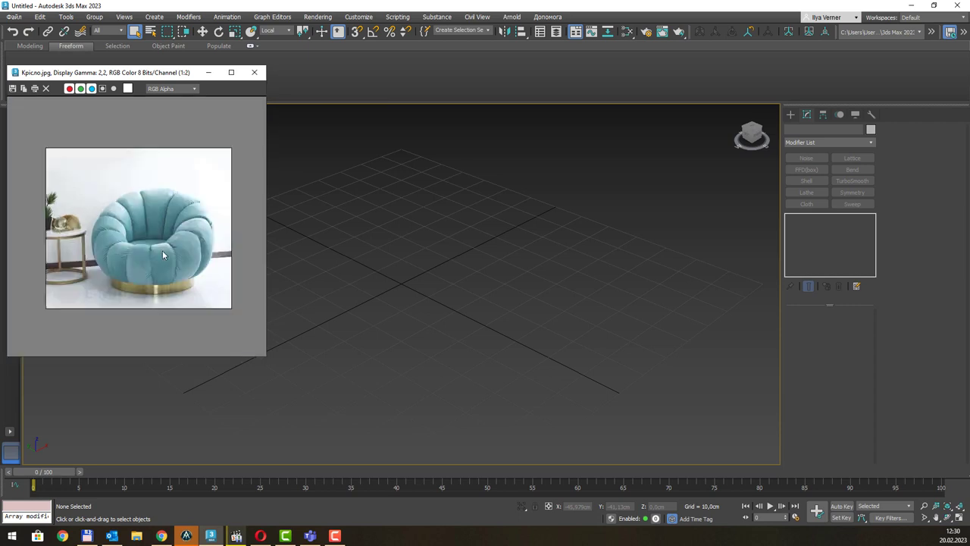
{"action": "left_click_drag", "start_coordinate": [187, 75], "coordinate": [175, 144]}
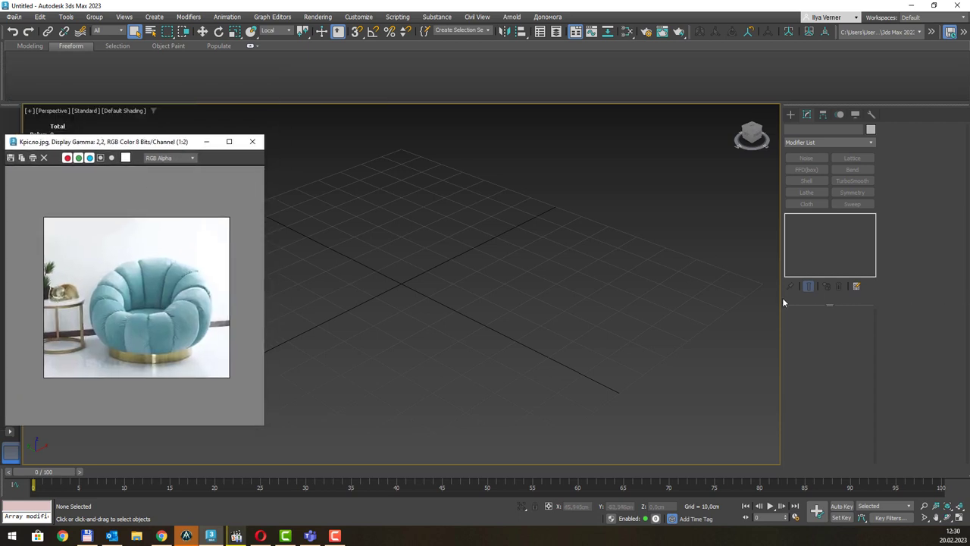
{"action": "left_click_drag", "start_coordinate": [781, 298], "coordinate": [888, 307]}
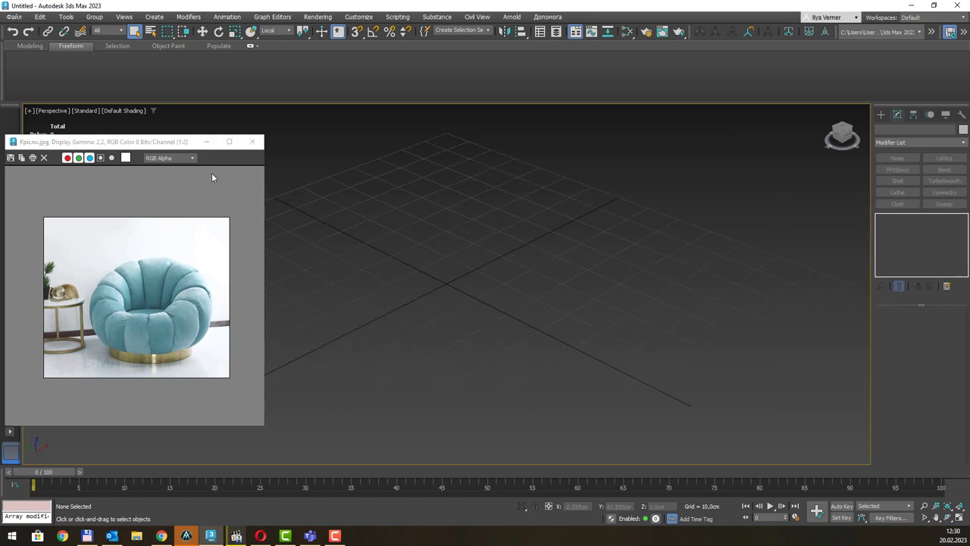
{"action": "left_click_drag", "start_coordinate": [155, 142], "coordinate": [152, 240]}
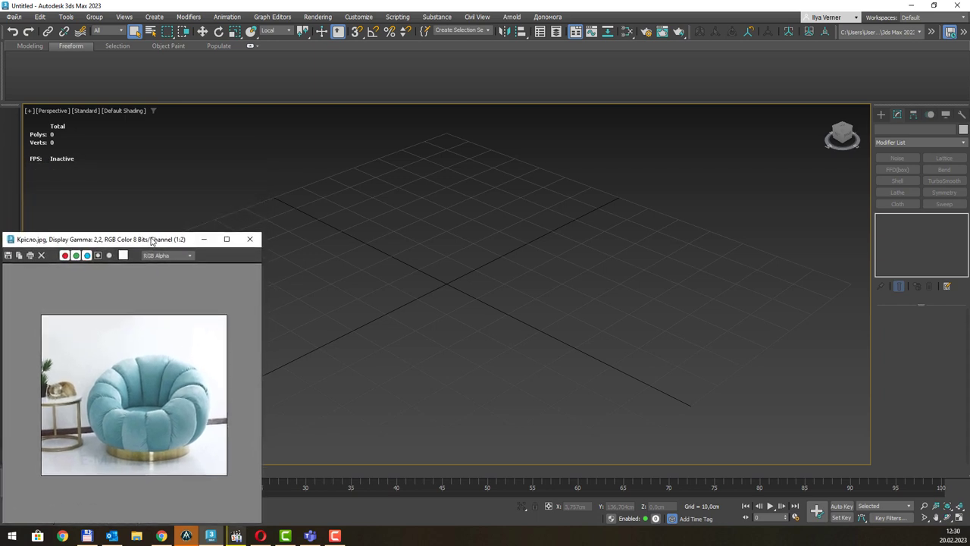
{"action": "scroll", "coordinate": [173, 358], "scroll_direction": "up", "scroll_amount": 1}
{"action": "scroll", "coordinate": [172, 358], "scroll_direction": "down", "scroll_amount": 1}
{"action": "key", "text": "alt+Tab"}
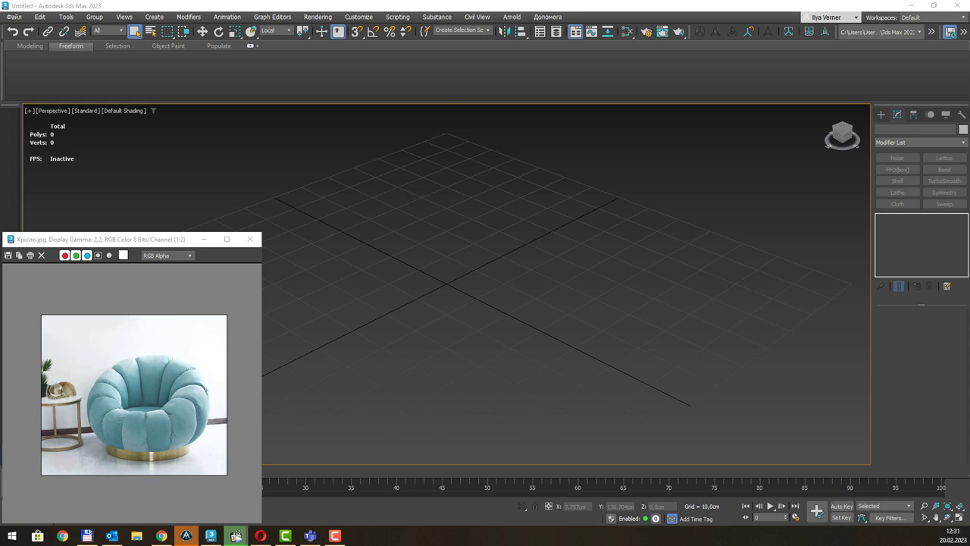
Draw a Star spline on the grid with radii 51,413 cm and 19,702 cm
{"action": "left_click", "coordinate": [881, 115]}
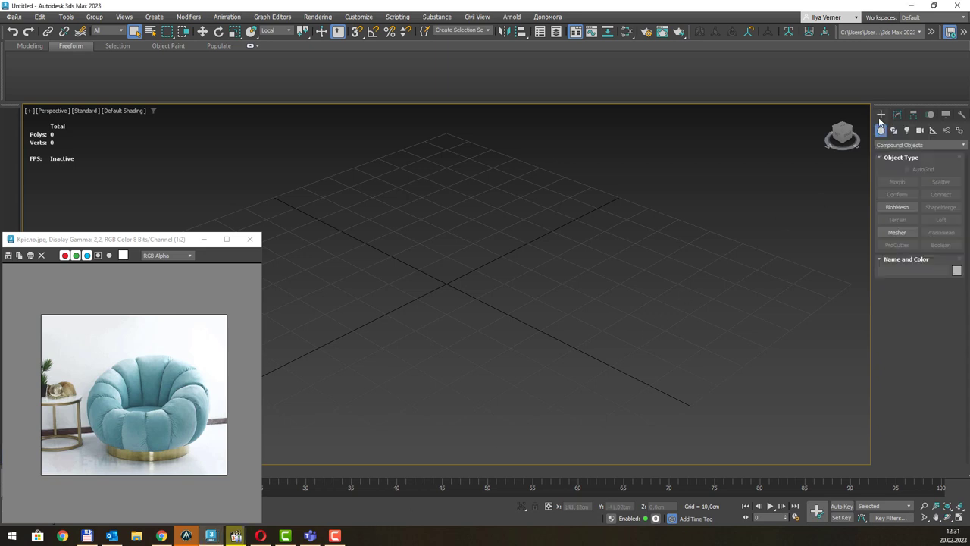
{"action": "left_click", "coordinate": [895, 131]}
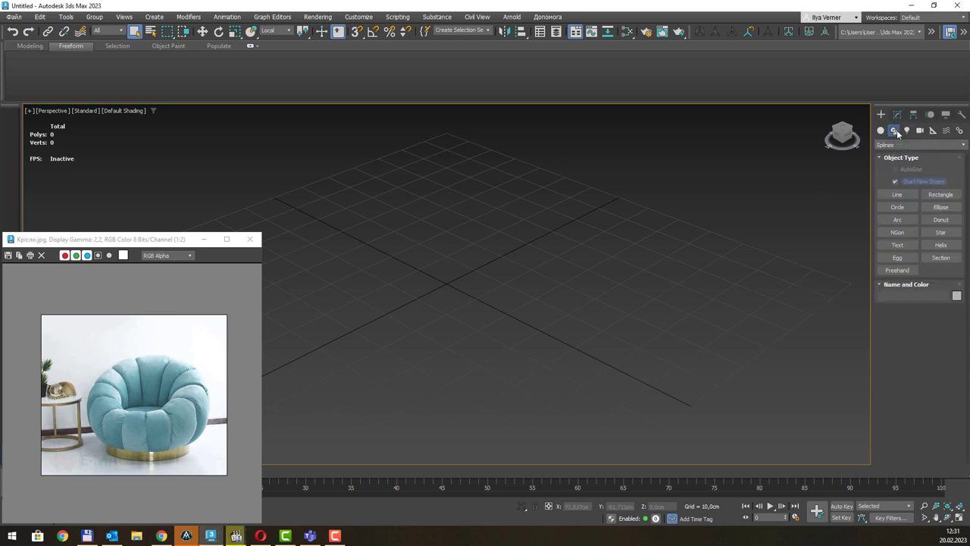
{"action": "left_click", "coordinate": [938, 232]}
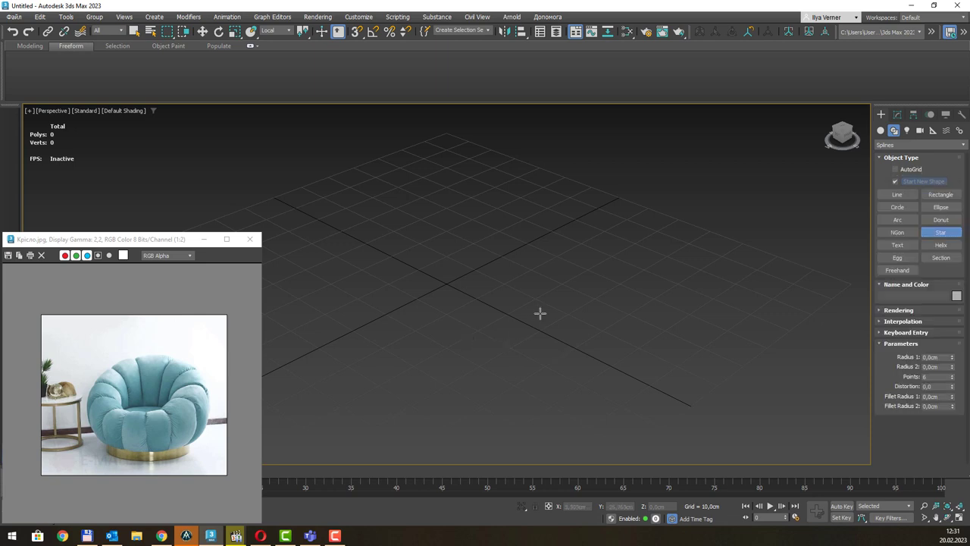
{"action": "left_click_drag", "start_coordinate": [539, 313], "coordinate": [694, 425]}
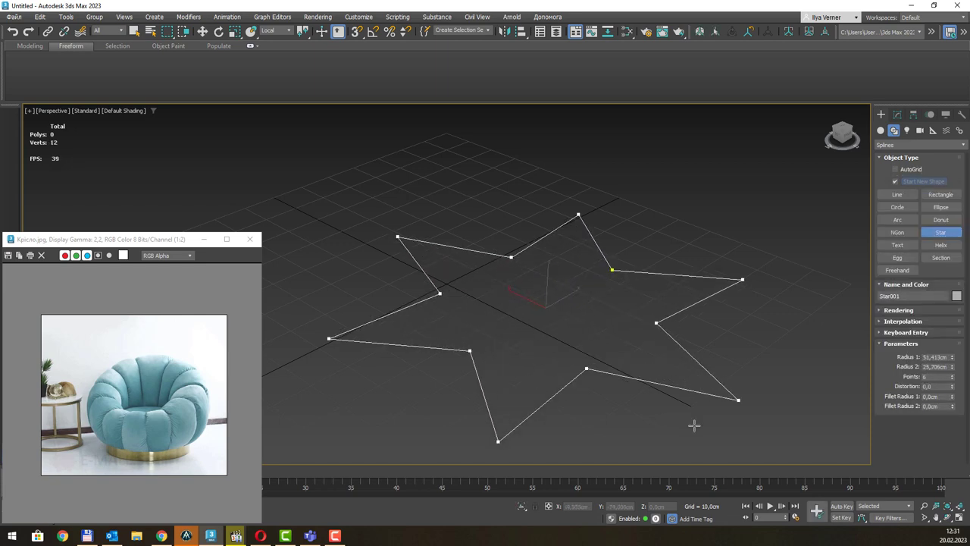
{"action": "left_click", "coordinate": [610, 342]}
{"action": "right_click", "coordinate": [645, 308]}
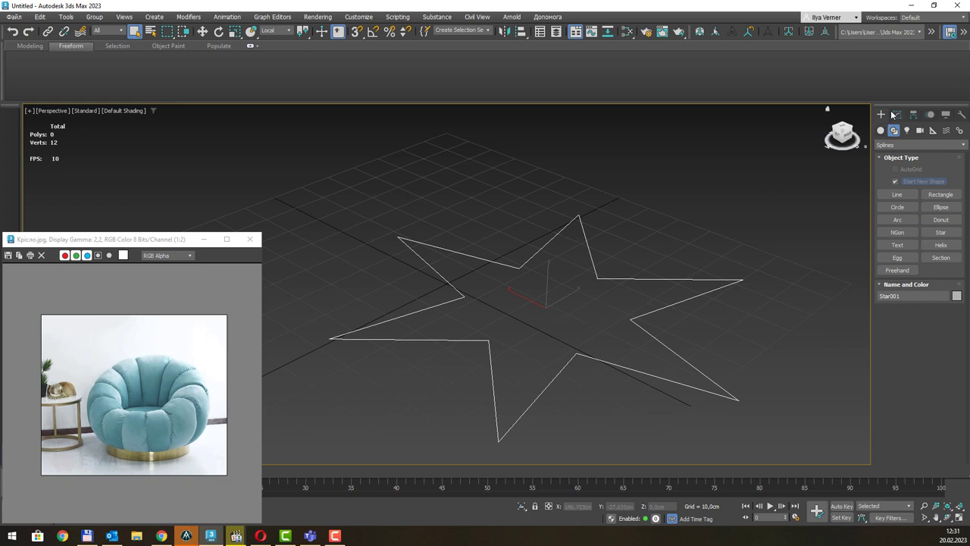
Set Star001's Points to 12 and recentre it in the view
{"action": "left_click", "coordinate": [895, 115]}
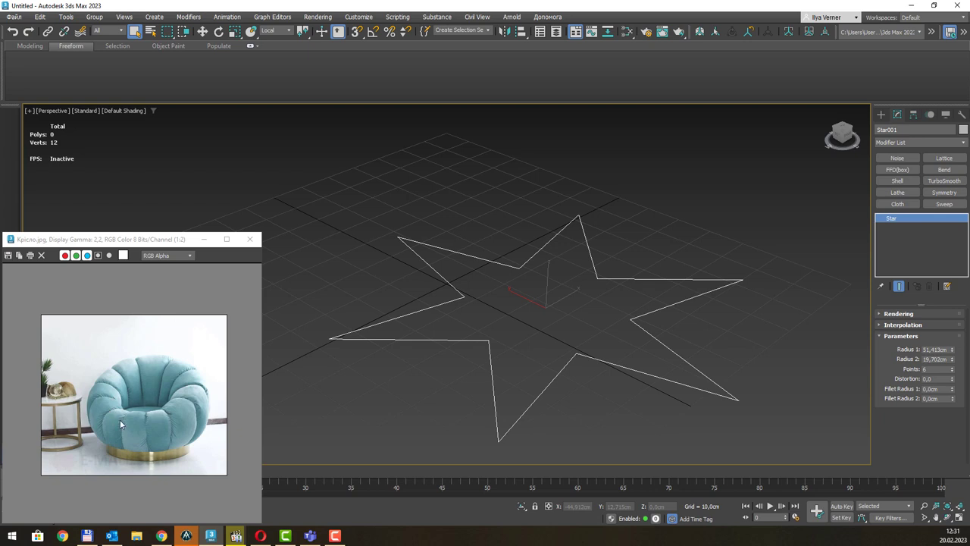
{"action": "double_click", "coordinate": [931, 369]}
{"action": "type", "text": "12"}
{"action": "key", "text": "Return"}
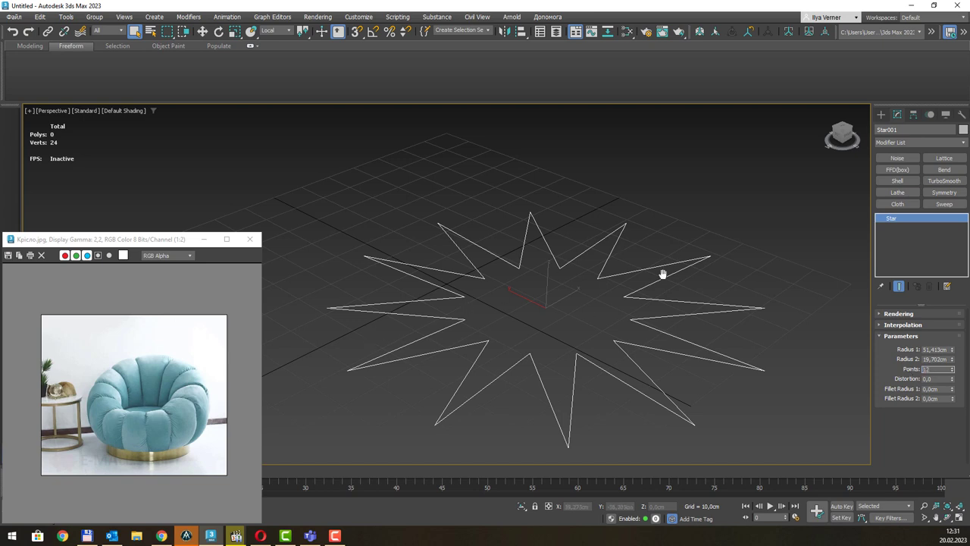
{"action": "middle_click_drag", "start_coordinate": [662, 280], "coordinate": [661, 270]}
{"action": "scroll", "coordinate": [661, 270], "scroll_direction": "down", "scroll_amount": 3}
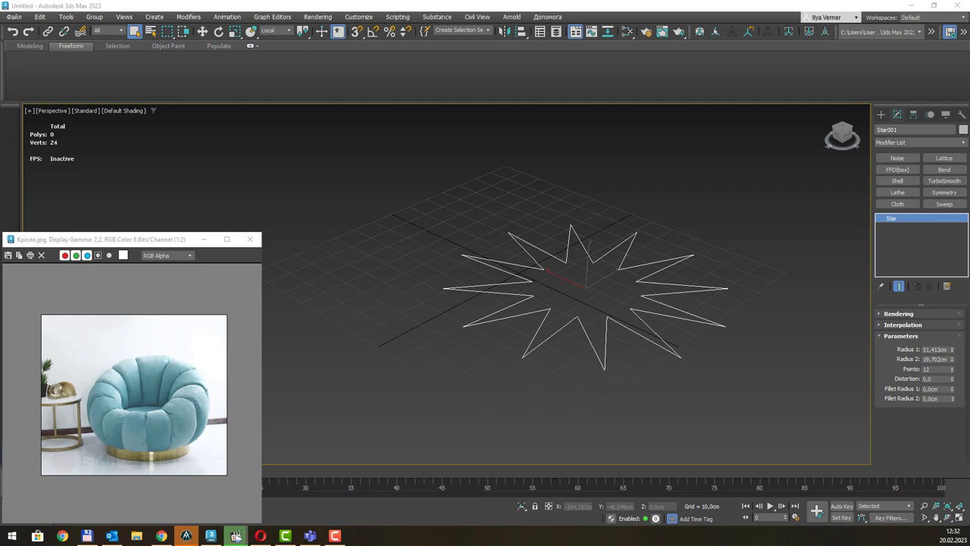
{"action": "middle_click_drag", "start_coordinate": [659, 260], "coordinate": [648, 264]}
Convert Star001 to an editable spline and set all its vertices to Corner
{"action": "right_click", "coordinate": [648, 264]}
{"action": "mouse_move", "coordinate": [667, 384]}
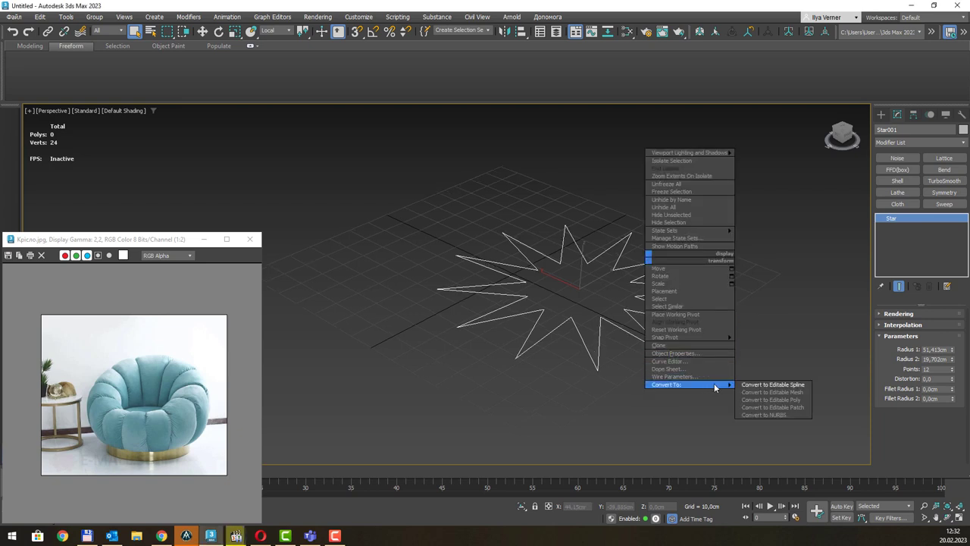
{"action": "left_click", "coordinate": [772, 385]}
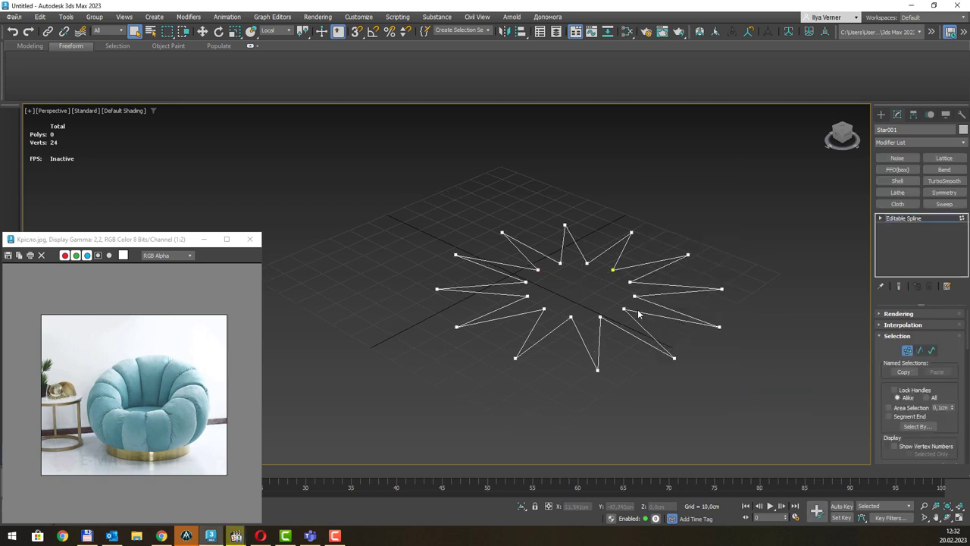
{"action": "key", "text": "ctrl+a"}
{"action": "right_click", "coordinate": [613, 271]}
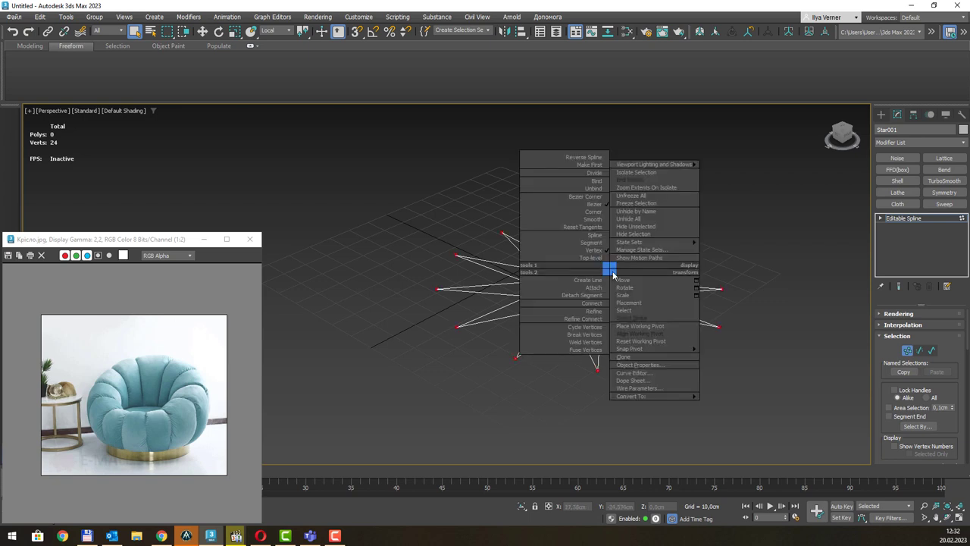
{"action": "left_click", "coordinate": [600, 216]}
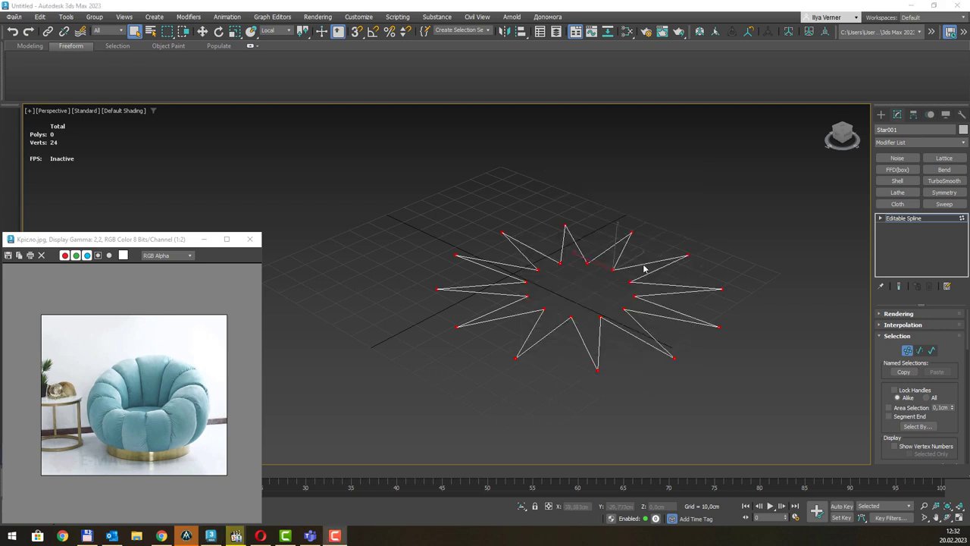
Select every star vertex and set them all to Smooth
{"action": "middle_click_drag", "start_coordinate": [645, 268], "coordinate": [626, 276]}
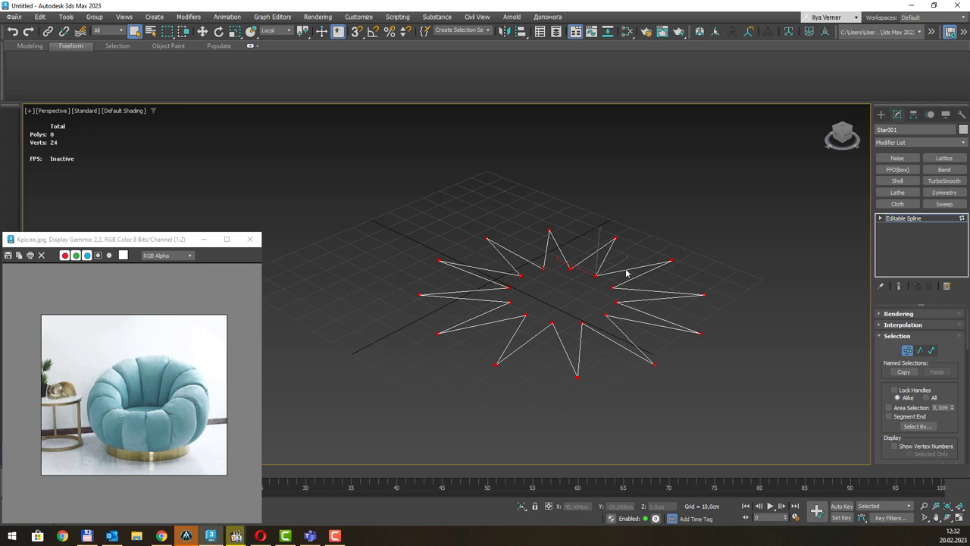
{"action": "right_click", "coordinate": [626, 273]}
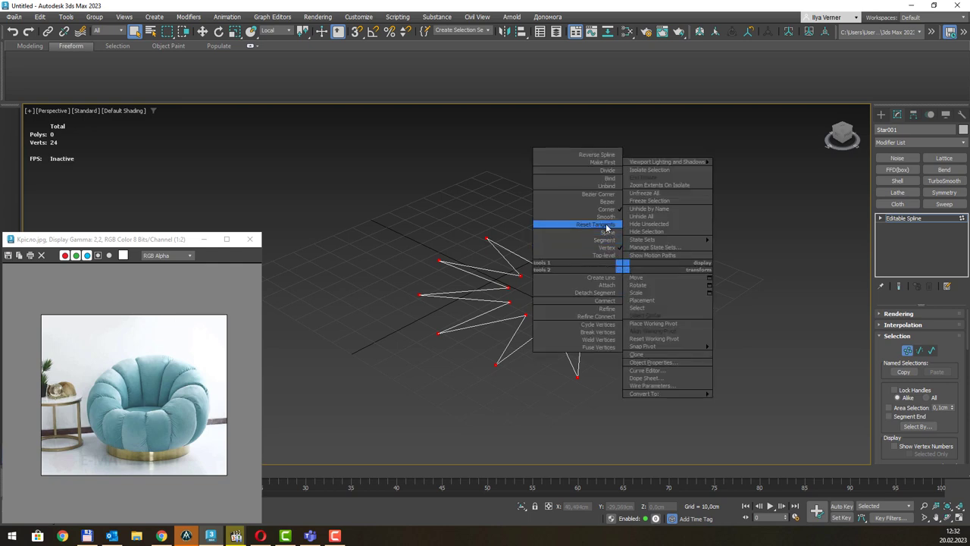
{"action": "left_click", "coordinate": [480, 199]}
{"action": "left_click_drag", "start_coordinate": [375, 194], "coordinate": [734, 416]}
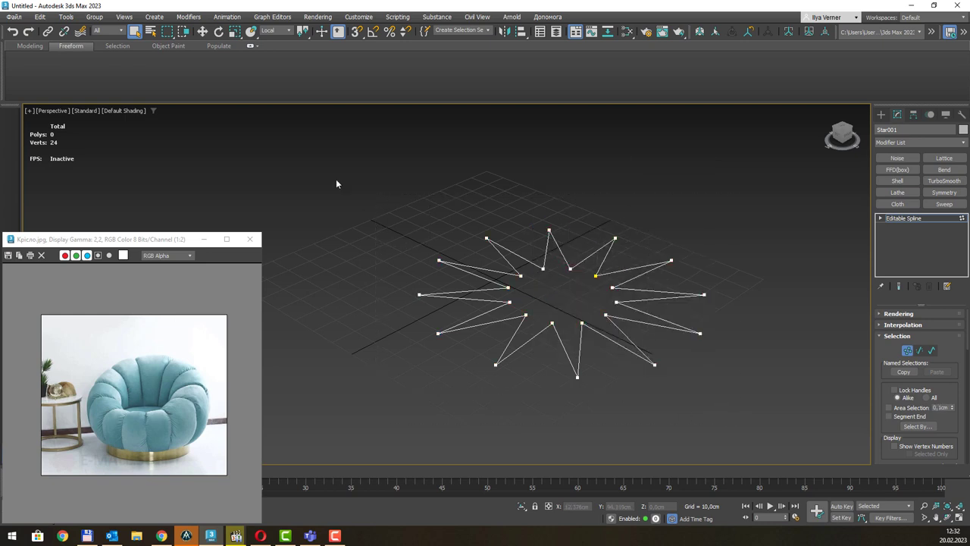
{"action": "right_click", "coordinate": [653, 367]}
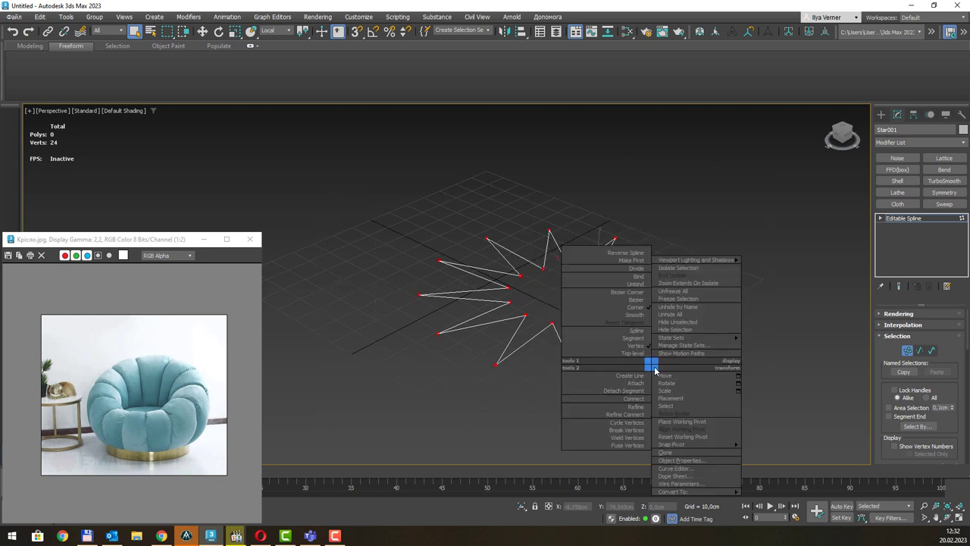
{"action": "left_click", "coordinate": [642, 316]}
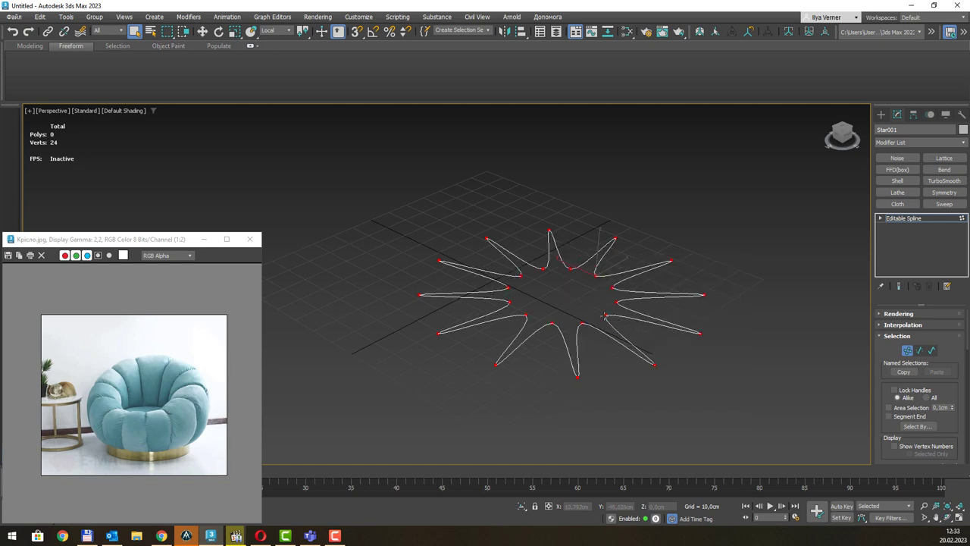
Select five outer tip vertices and change their vertex type to reshape the tip curves
{"action": "right_click", "coordinate": [605, 316]}
{"action": "left_click", "coordinate": [579, 274]}
{"action": "left_click", "coordinate": [573, 269]}
{"action": "mouse_move", "coordinate": [466, 376]}
{"action": "left_mouse_down"}
{"action": "mouse_move", "coordinate": [673, 351]}
{"action": "mouse_move", "coordinate": [687, 256]}
{"action": "mouse_move", "coordinate": [643, 228]}
{"action": "mouse_move", "coordinate": [620, 243]}
{"action": "mouse_move", "coordinate": [528, 221]}
{"action": "left_mouse_up"}
{"action": "left_click_drag", "start_coordinate": [573, 244], "coordinate": [460, 225], "text": "ctrl"}
{"action": "right_click", "coordinate": [485, 239]}
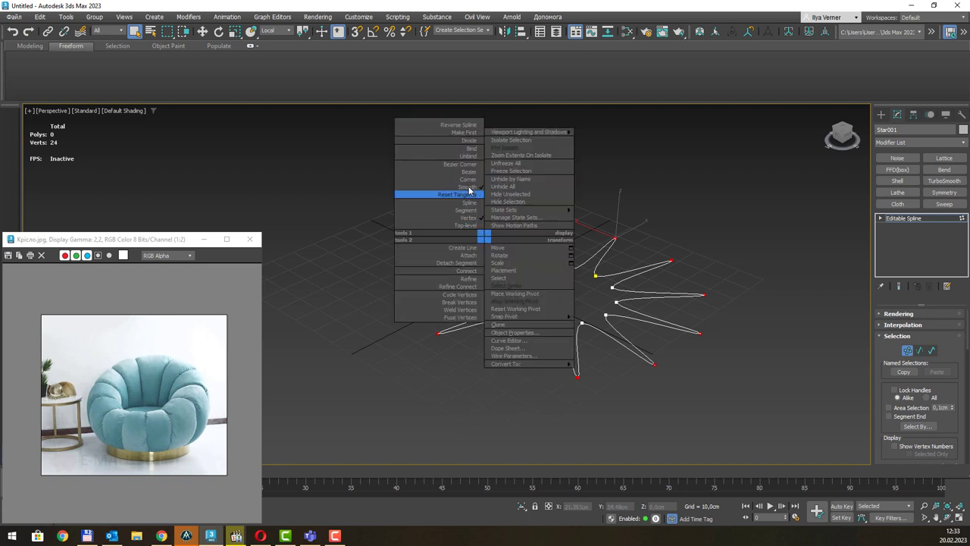
{"action": "left_click", "coordinate": [468, 187]}
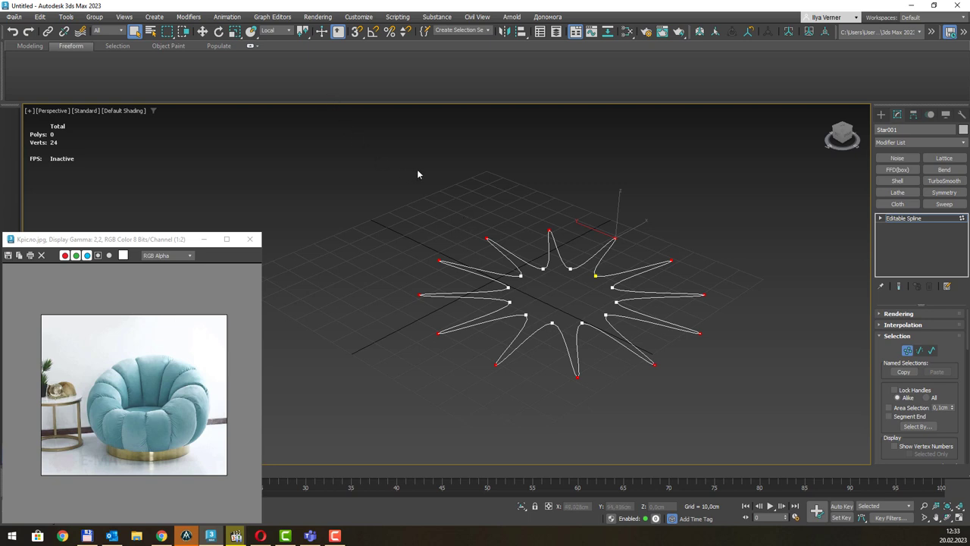
Scale the selected vertices slightly inward, then use Local coordinates with Pivot Point Center
{"action": "key", "text": "r"}
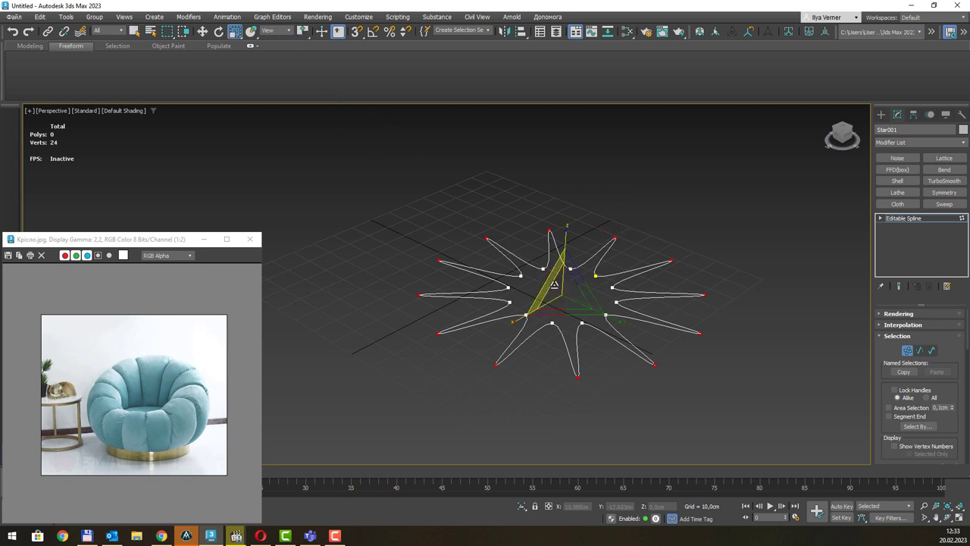
{"action": "left_click_drag", "start_coordinate": [564, 286], "coordinate": [565, 292]}
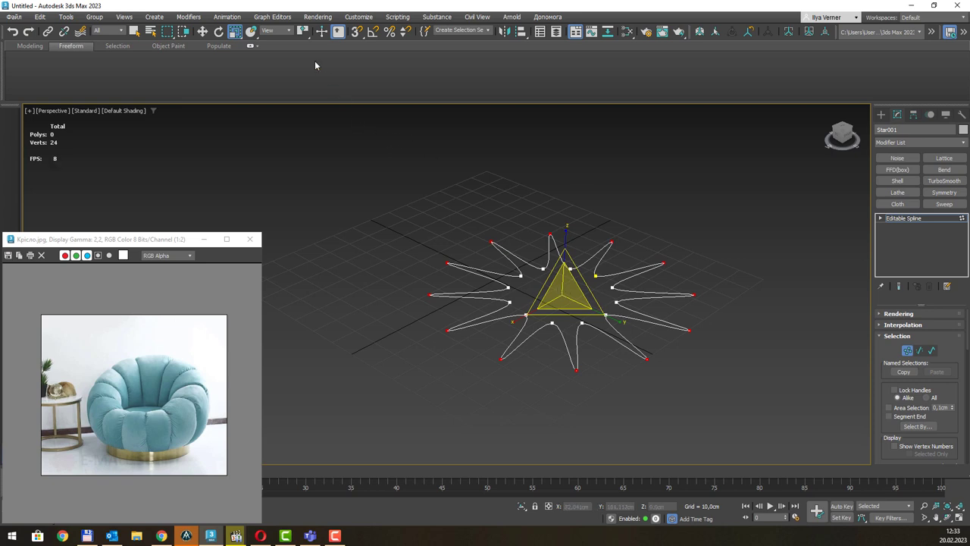
{"action": "left_click", "coordinate": [279, 30]}
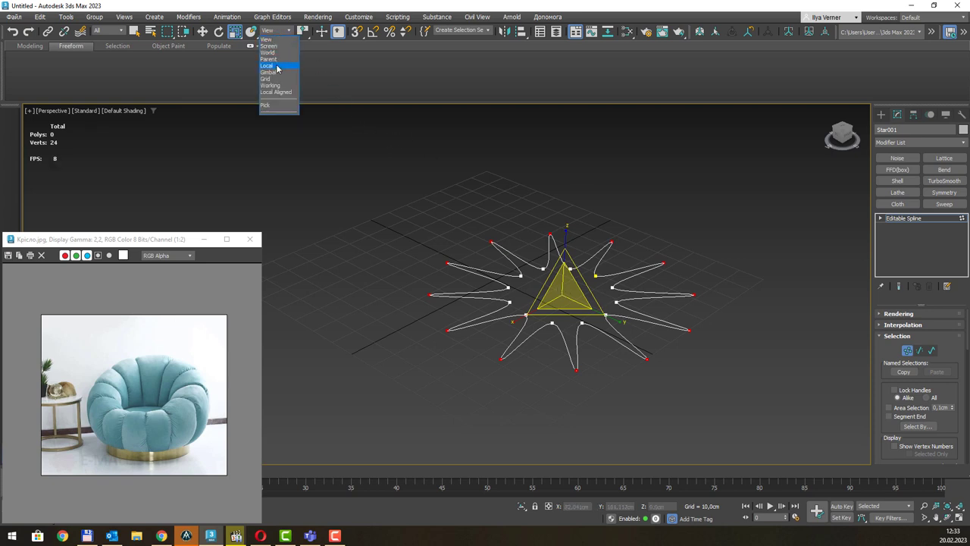
{"action": "left_click", "coordinate": [277, 66]}
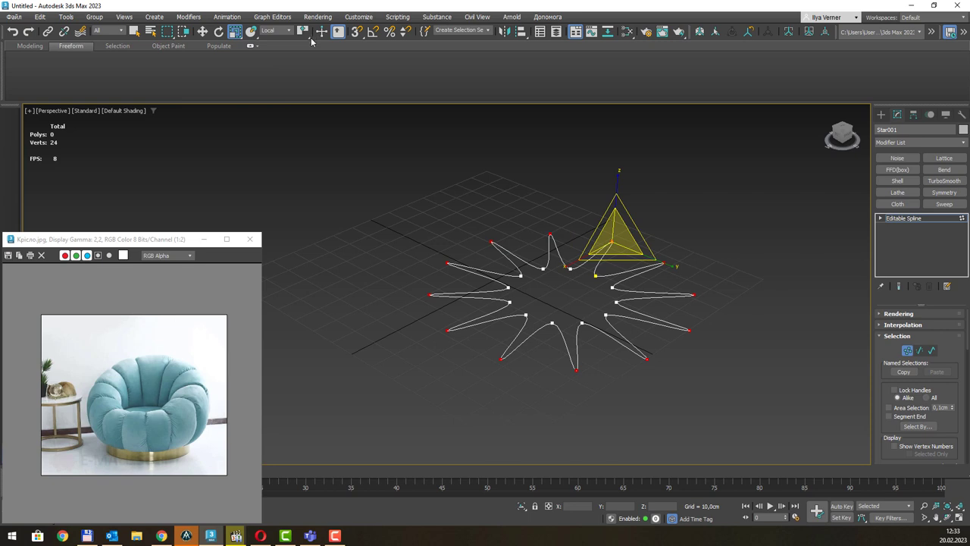
{"action": "left_click_drag", "start_coordinate": [311, 37], "coordinate": [304, 63]}
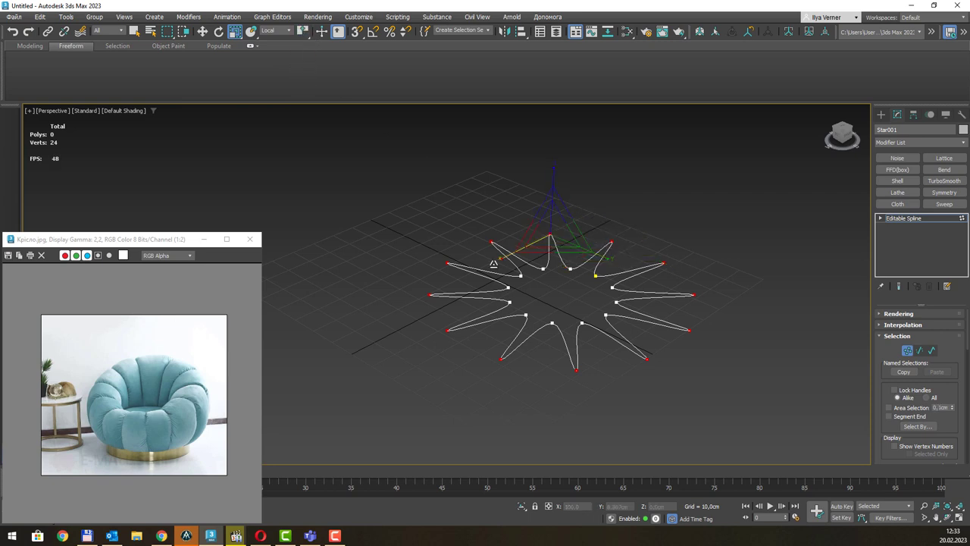
Convert the vertices to Bezier and scale the tip handles into broad rounded petal lobes
{"action": "right_click", "coordinate": [442, 260]}
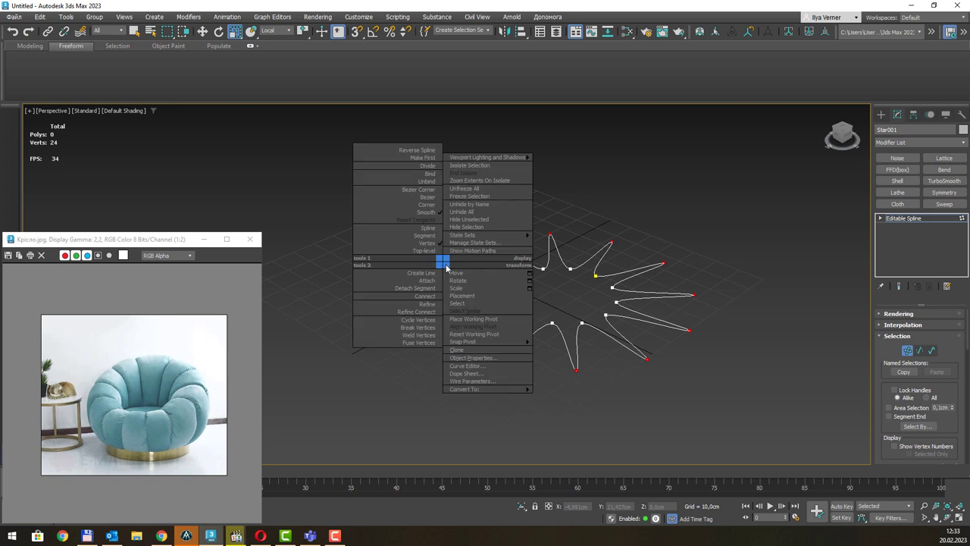
{"action": "left_click", "coordinate": [435, 198]}
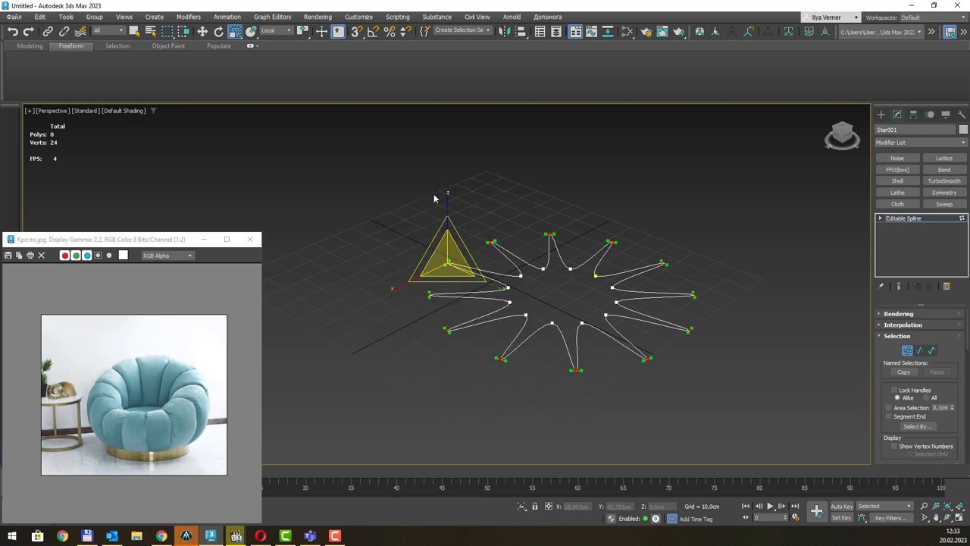
{"action": "mouse_move", "coordinate": [467, 254]}
{"action": "left_mouse_down"}
{"action": "mouse_move", "coordinate": [631, 135]}
{"action": "mouse_move", "coordinate": [634, 165]}
{"action": "left_mouse_up"}
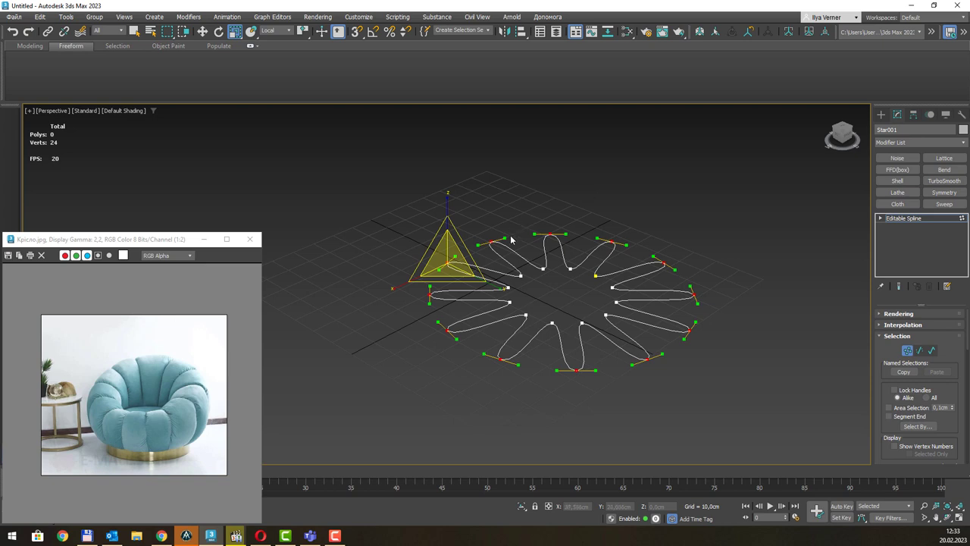
{"action": "left_click", "coordinate": [576, 370]}
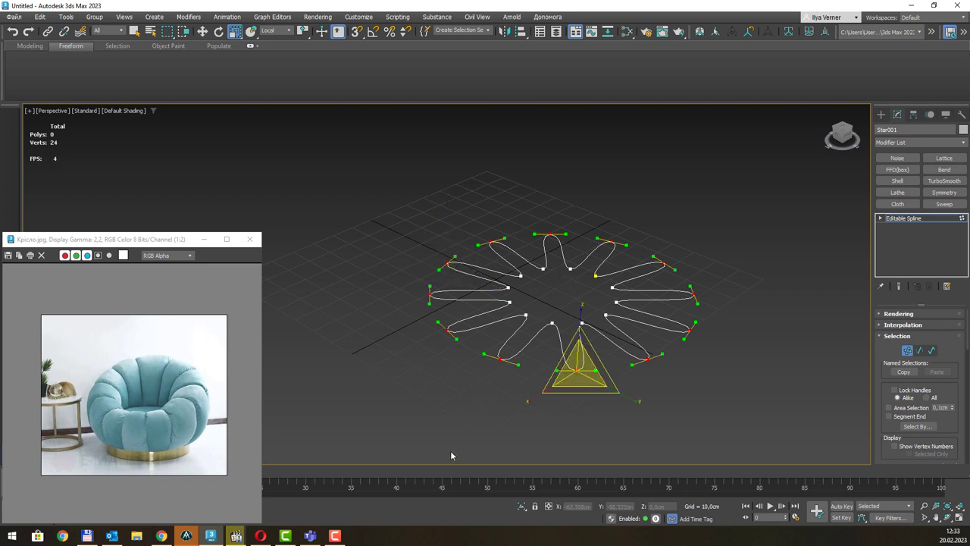
{"action": "left_click", "coordinate": [551, 234]}
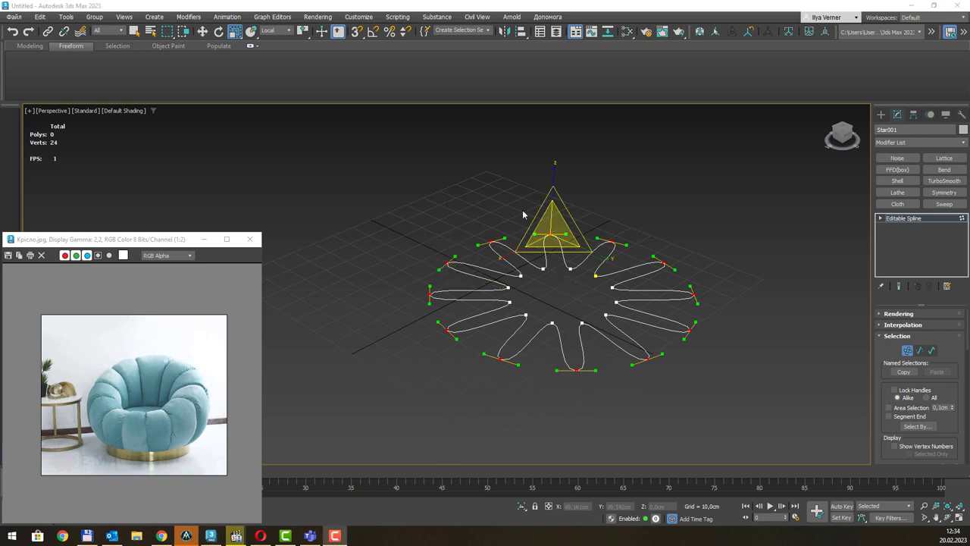
{"action": "left_click_drag", "start_coordinate": [571, 221], "coordinate": [681, 157]}
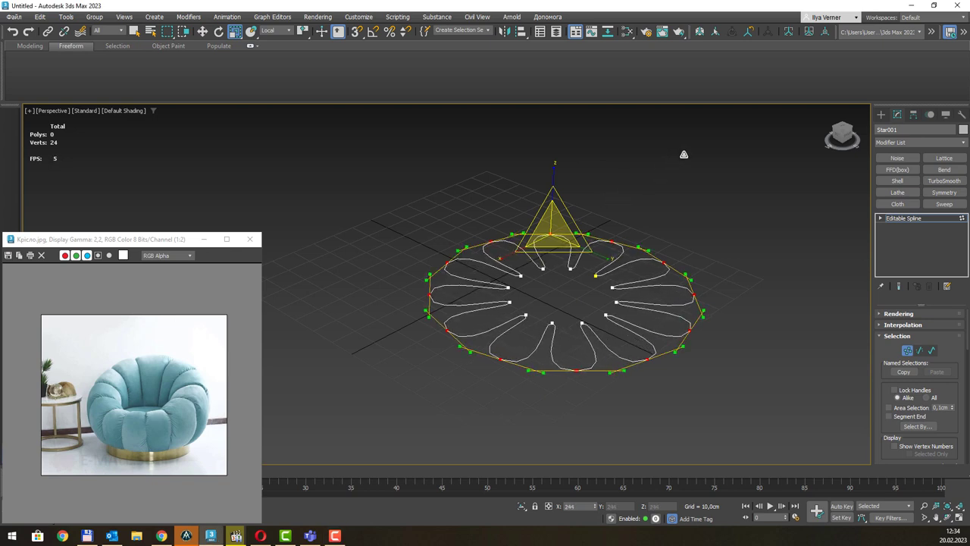
{"action": "left_click_drag", "start_coordinate": [684, 153], "coordinate": [699, 141]}
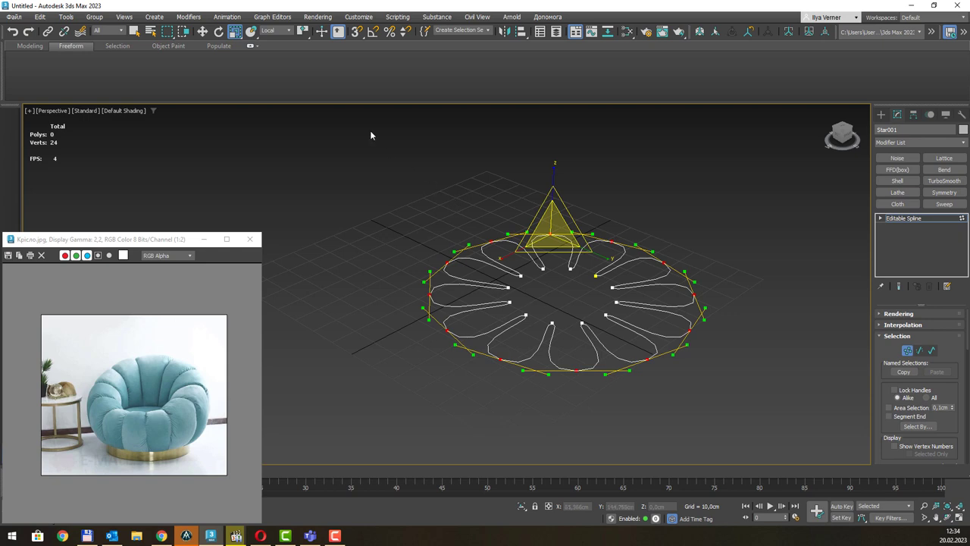
Switch to View coordinates with Use Selection Center and shrink the whole star uniformly
{"action": "left_click", "coordinate": [286, 31]}
{"action": "left_click", "coordinate": [277, 39]}
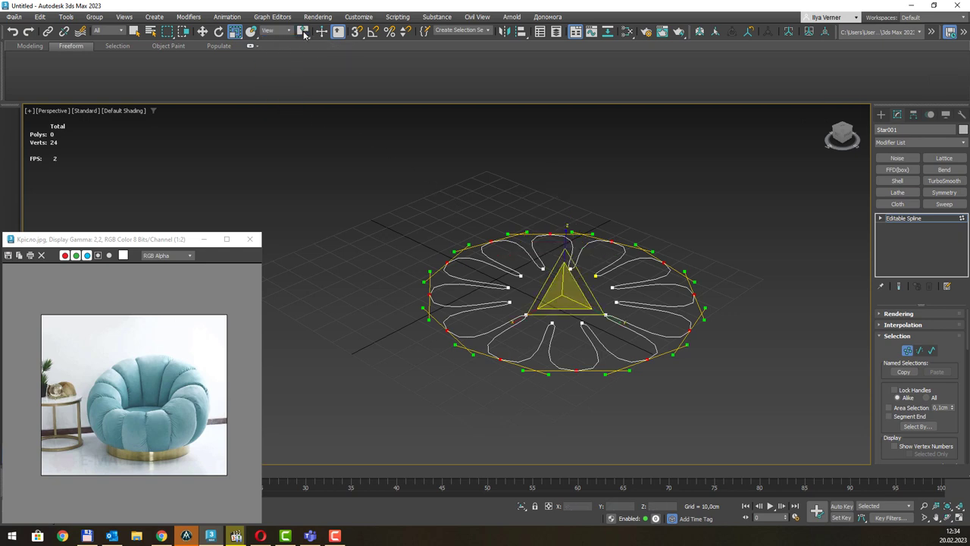
{"action": "left_click_drag", "start_coordinate": [304, 34], "coordinate": [303, 77]}
{"action": "left_click_drag", "start_coordinate": [575, 289], "coordinate": [575, 301]}
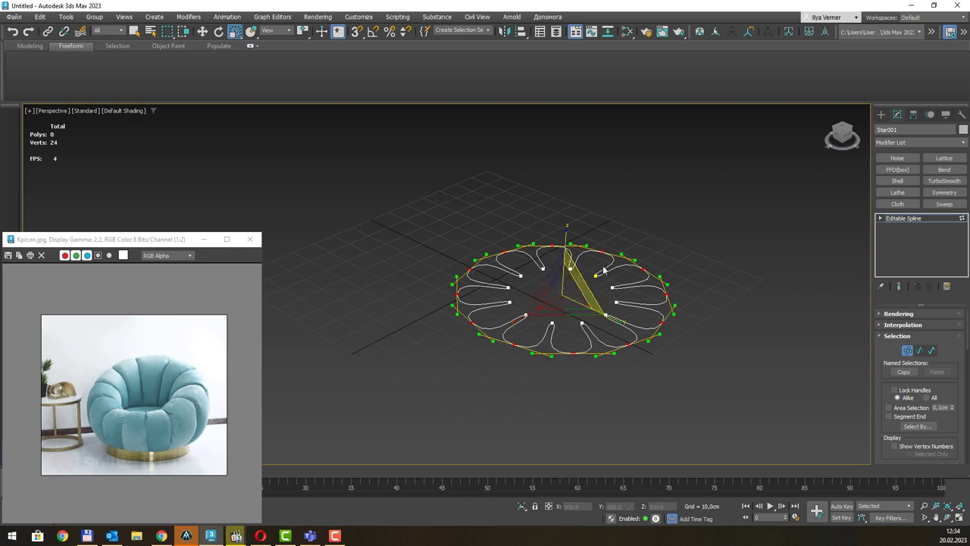
{"action": "middle_click_drag", "start_coordinate": [575, 302], "coordinate": [564, 278]}
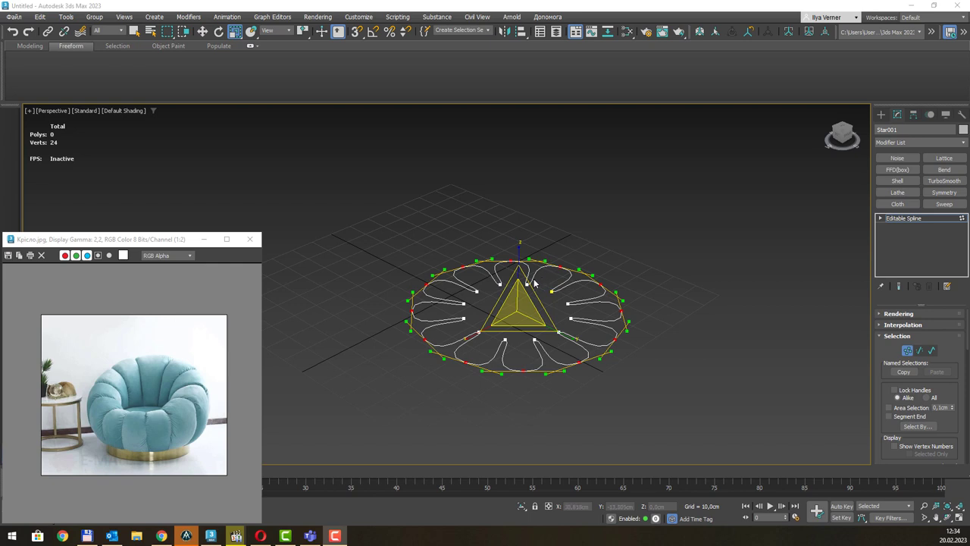
Invert to the inner points, scale them outward into a scalloped circle, then deselect
{"action": "left_click", "coordinate": [39, 17]}
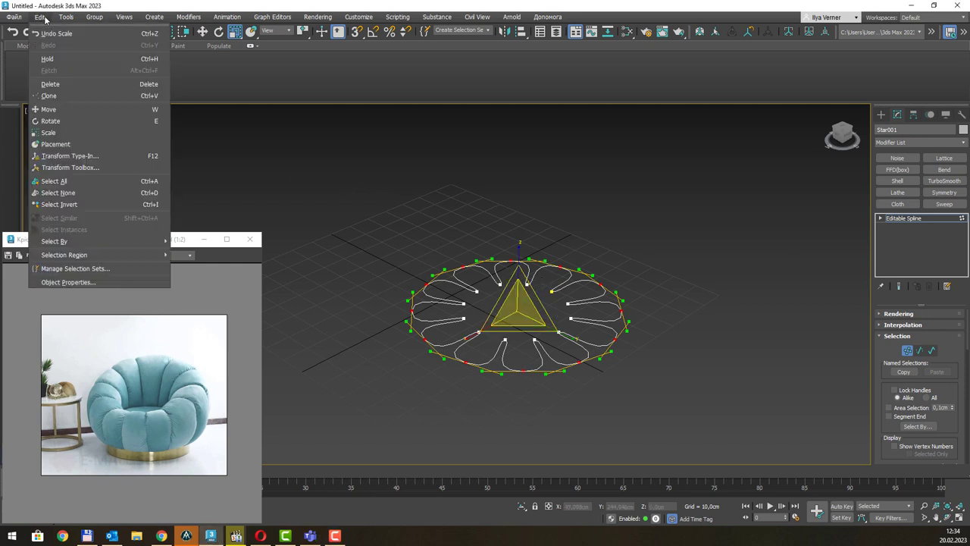
{"action": "left_click", "coordinate": [95, 205]}
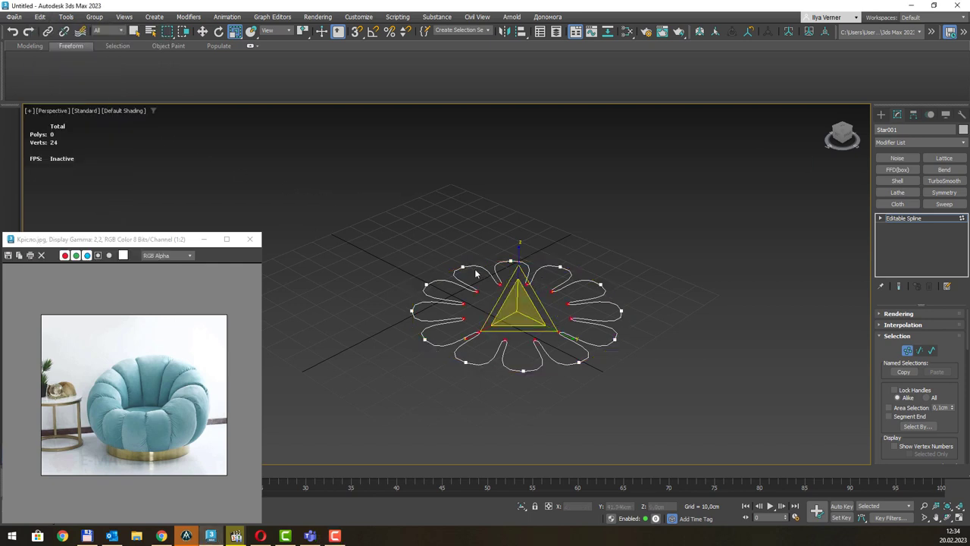
{"action": "left_click_drag", "start_coordinate": [525, 313], "coordinate": [524, 282]}
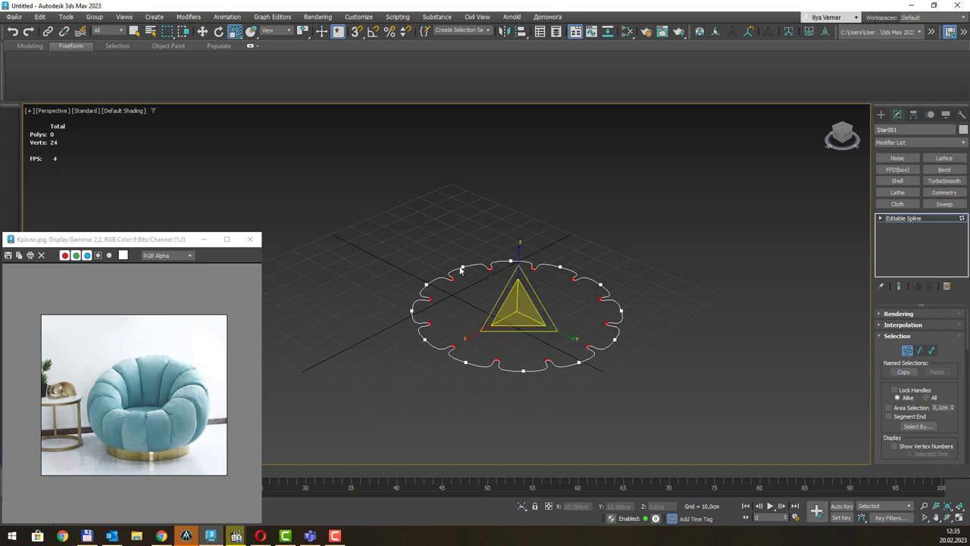
{"action": "left_click", "coordinate": [467, 392]}
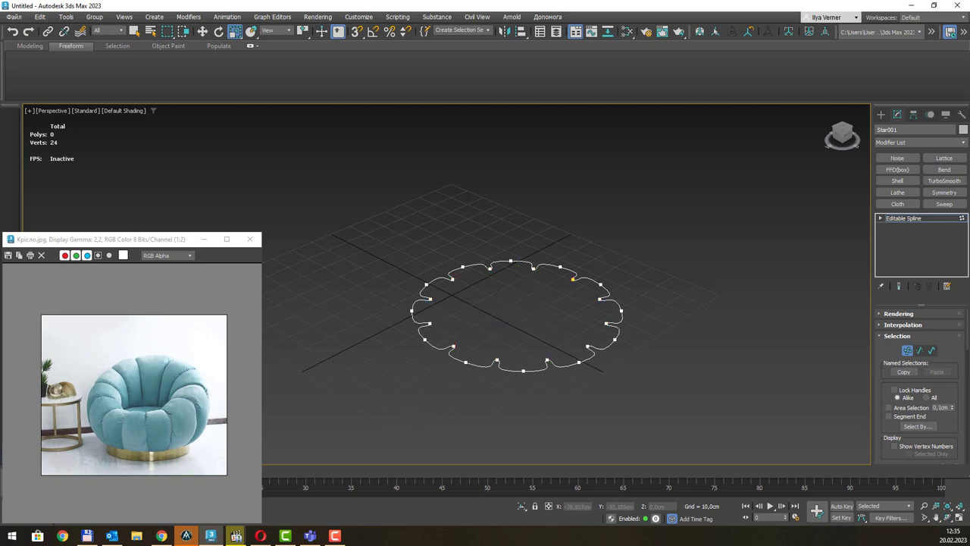
{"action": "key", "text": "F9"}
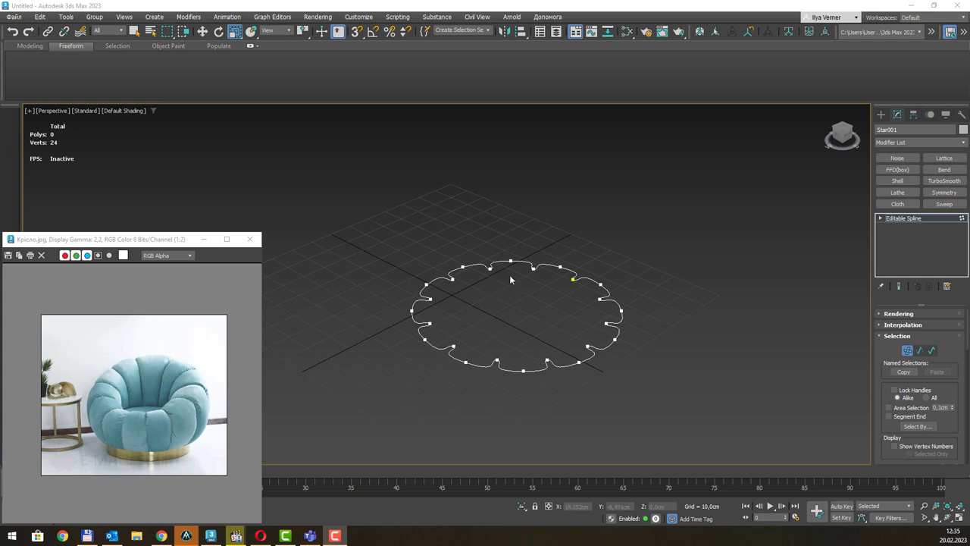
{"action": "key", "text": "ctrl+z"}
{"action": "key", "text": "ctrl+z"}
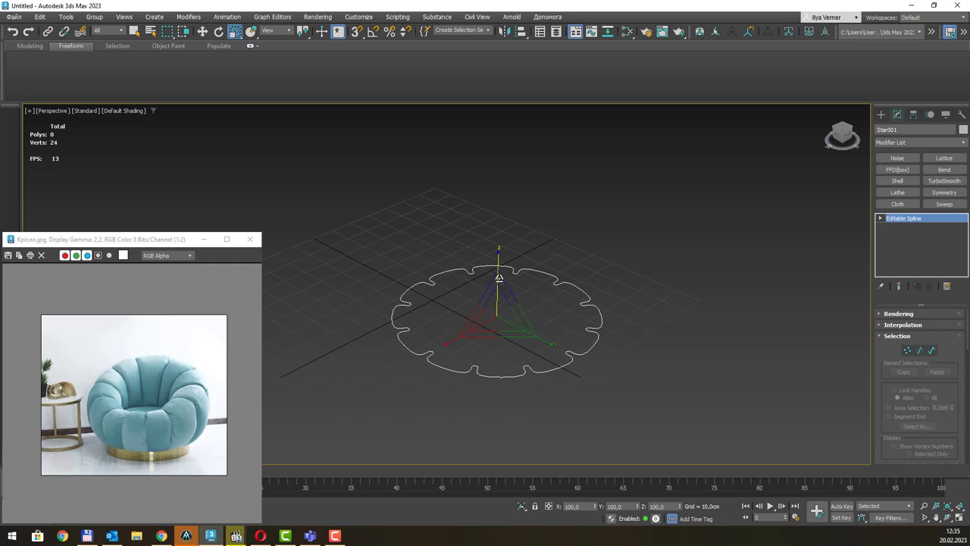
{"action": "key", "text": "1"}
{"action": "key", "text": "ctrl+a"}
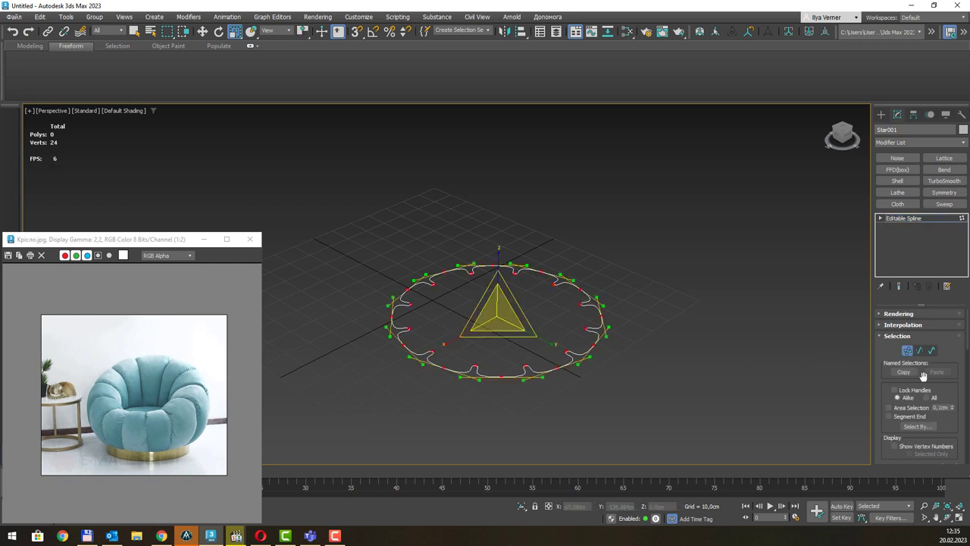
{"action": "scroll", "coordinate": [923, 376], "scroll_direction": "down", "scroll_amount": 1}
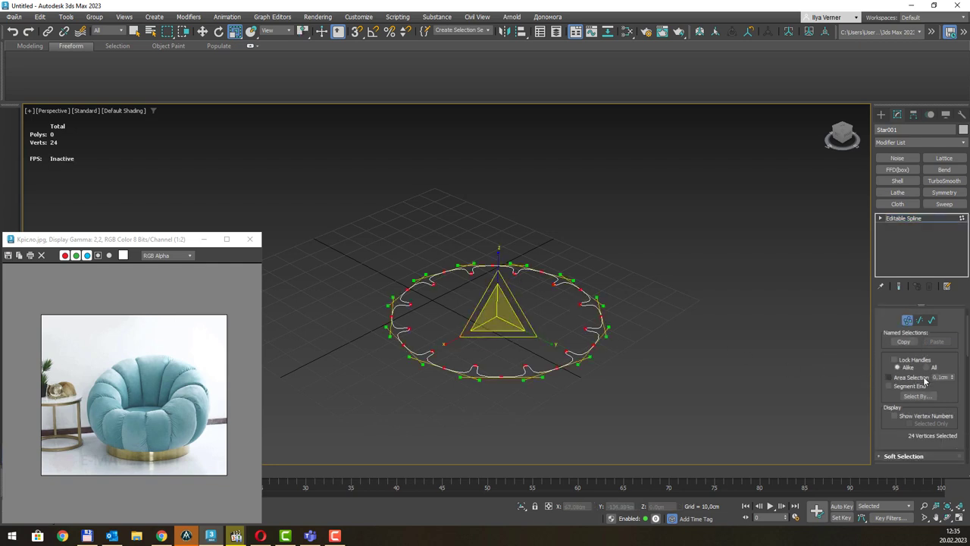
{"action": "scroll", "coordinate": [923, 379], "scroll_direction": "up", "scroll_amount": 1}
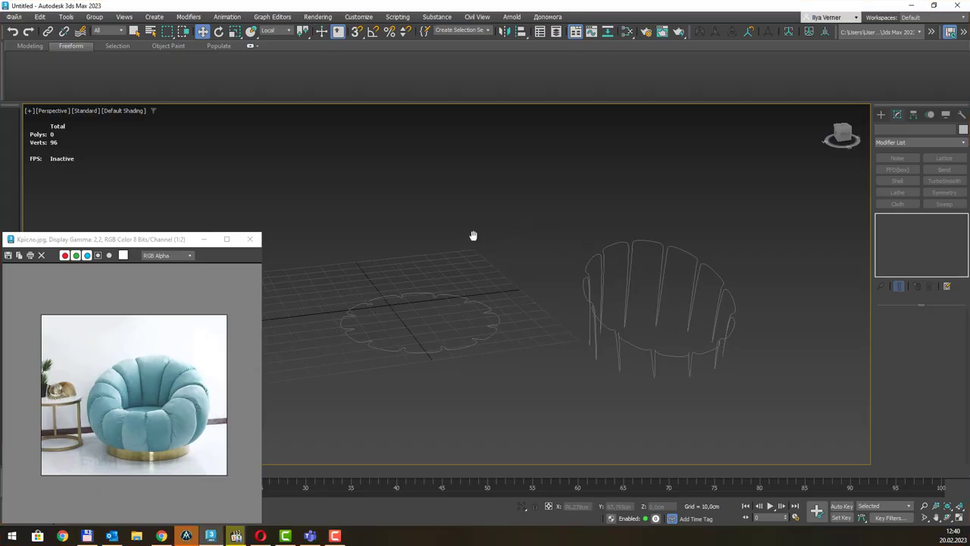
Draw an NGon circle of radius 30,597 cm in Top view and move it beside the outline
{"action": "middle_click_drag", "start_coordinate": [472, 234], "coordinate": [503, 227]}
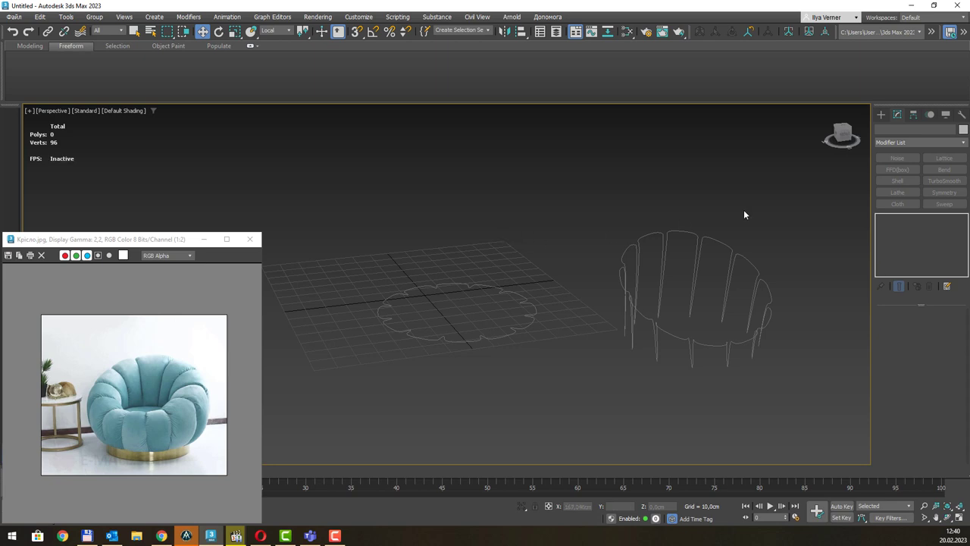
{"action": "left_click", "coordinate": [881, 115]}
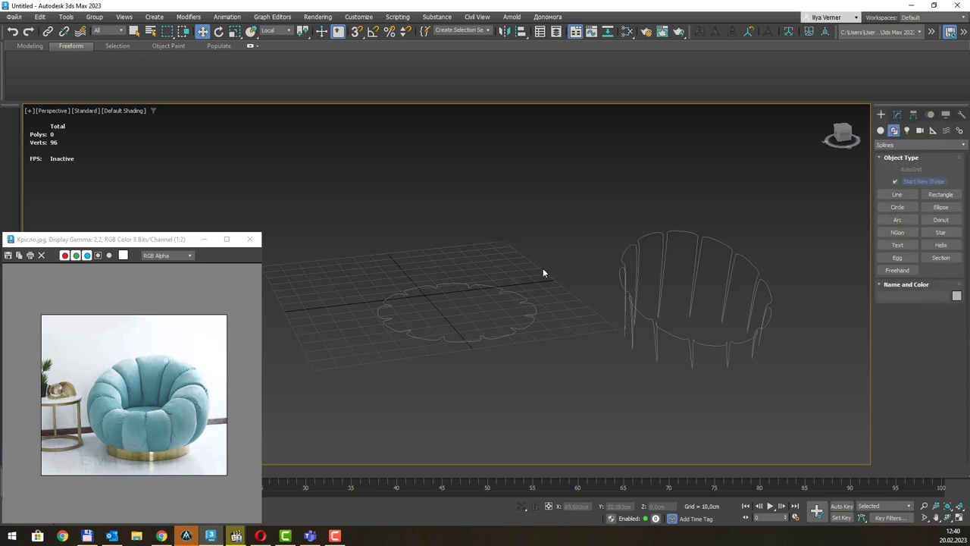
{"action": "left_click", "coordinate": [898, 232]}
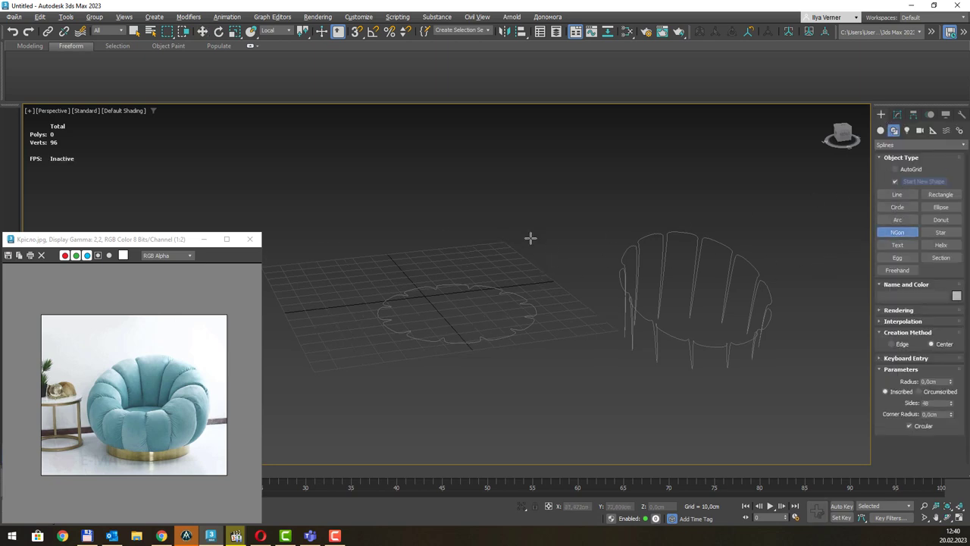
{"action": "middle_click_drag", "start_coordinate": [531, 234], "coordinate": [527, 255], "text": "alt"}
{"action": "key", "text": "t"}
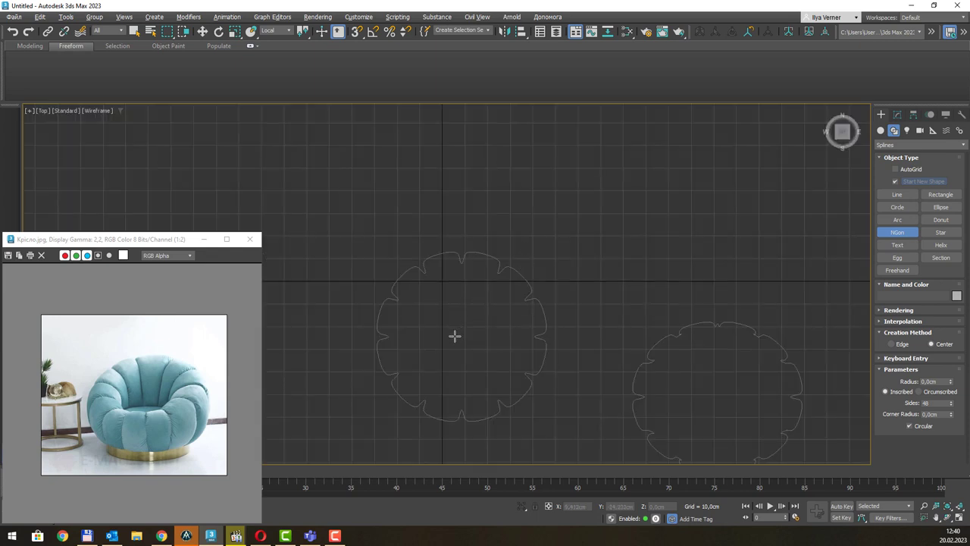
{"action": "left_click_drag", "start_coordinate": [455, 336], "coordinate": [510, 379]}
{"action": "key", "text": "w"}
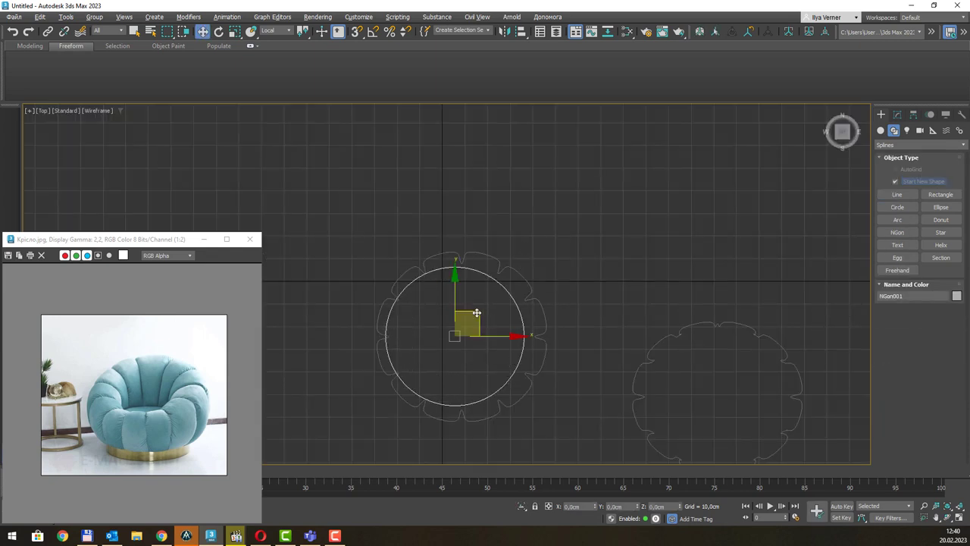
{"action": "mouse_move", "coordinate": [477, 312]}
{"action": "left_mouse_down"}
{"action": "mouse_move", "coordinate": [485, 311]}
{"action": "mouse_move", "coordinate": [481, 318]}
{"action": "left_mouse_up"}
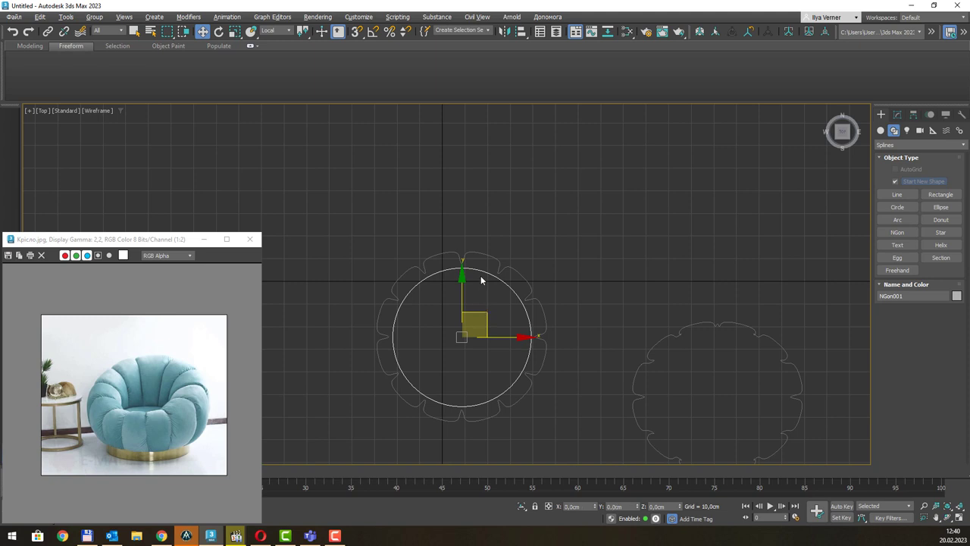
{"action": "middle_click_drag", "start_coordinate": [518, 290], "coordinate": [671, 244]}
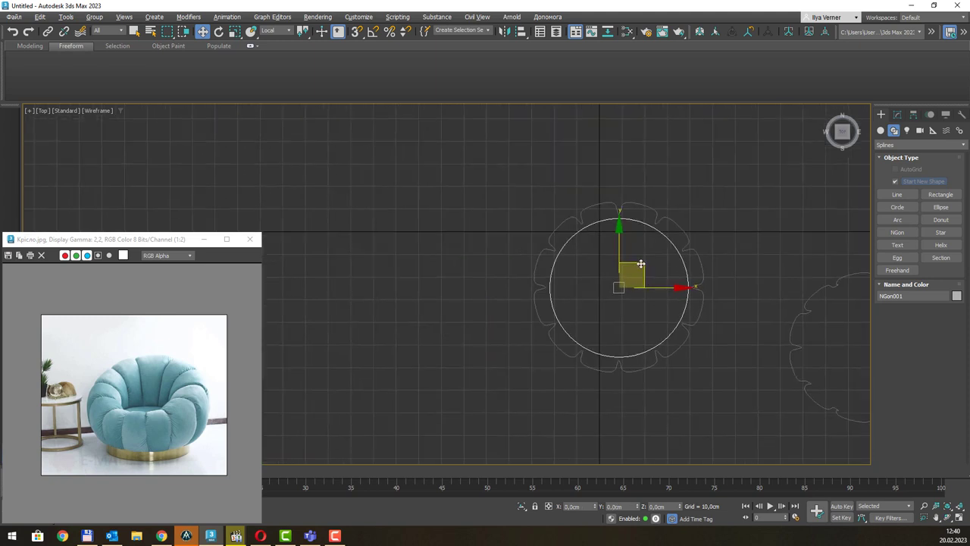
{"action": "left_click_drag", "start_coordinate": [640, 264], "coordinate": [440, 256]}
Select all vertices of the wavy outline to confirm it has 48
{"action": "key", "text": "p"}
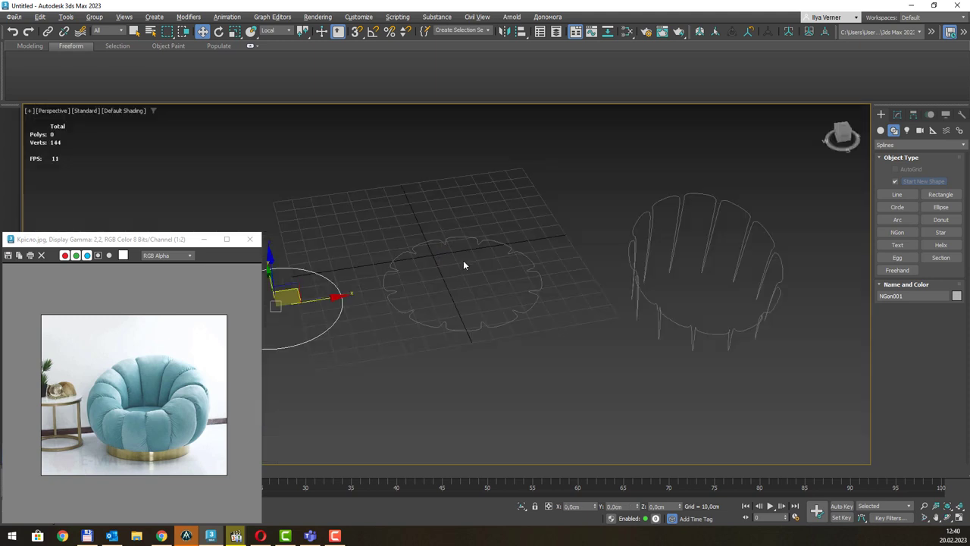
{"action": "middle_click_drag", "start_coordinate": [463, 260], "coordinate": [531, 206], "text": "alt"}
{"action": "left_click", "coordinate": [576, 221]}
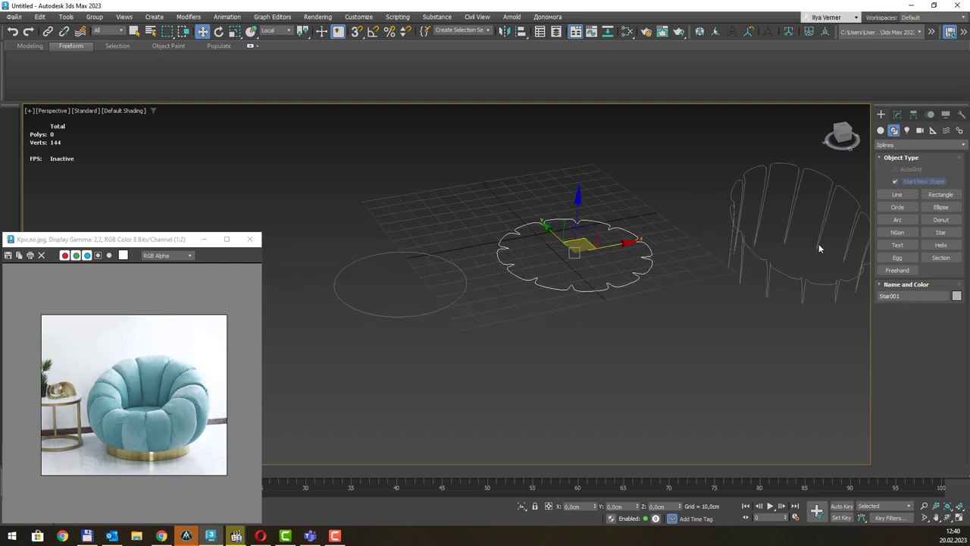
{"action": "left_click", "coordinate": [897, 114]}
{"action": "key", "text": "1"}
{"action": "key", "text": "ctrl+a"}
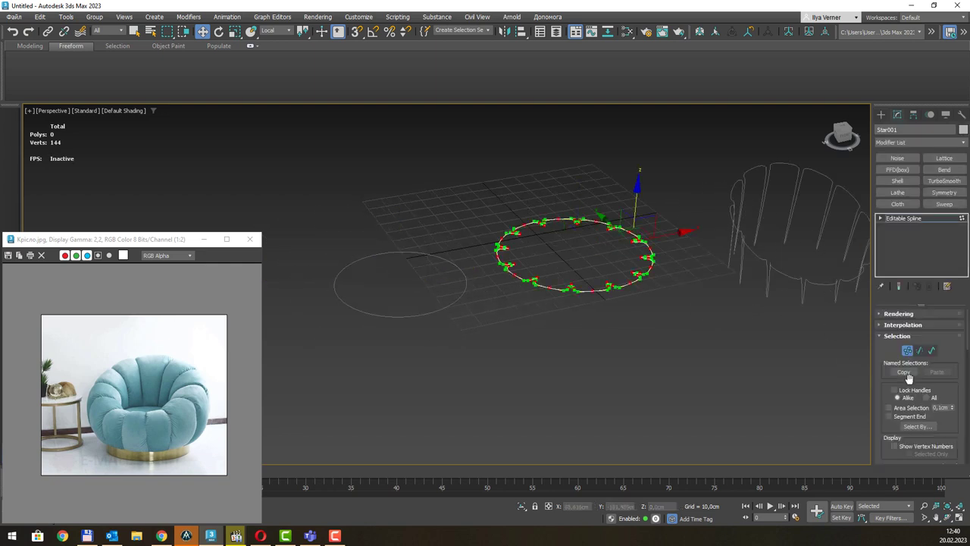
{"action": "scroll", "coordinate": [909, 410], "scroll_direction": "down", "scroll_amount": 3}
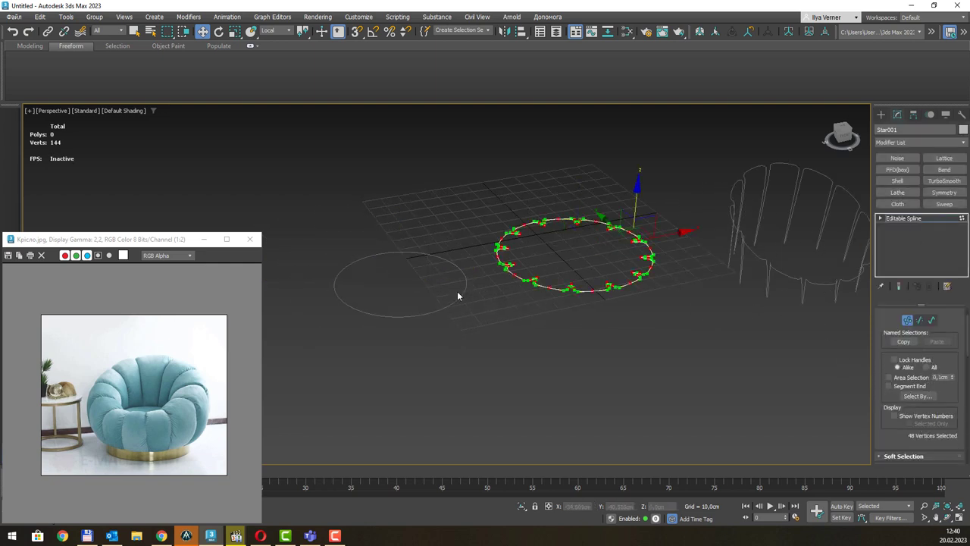
Give NGon001 48 sides and turn off Circular
{"action": "key", "text": "1"}
{"action": "left_click_drag", "start_coordinate": [408, 279], "coordinate": [450, 320]}
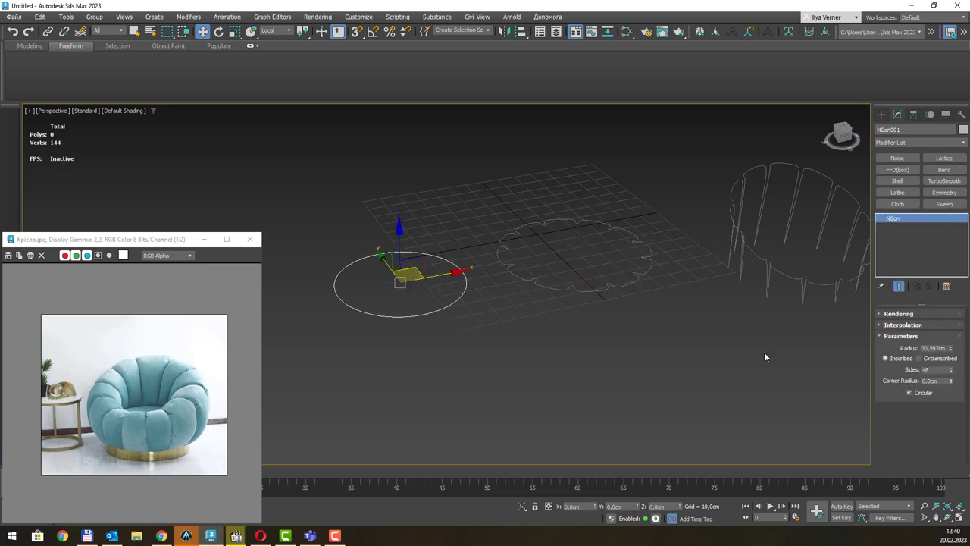
{"action": "double_click", "coordinate": [934, 369]}
{"action": "left_click", "coordinate": [909, 392]}
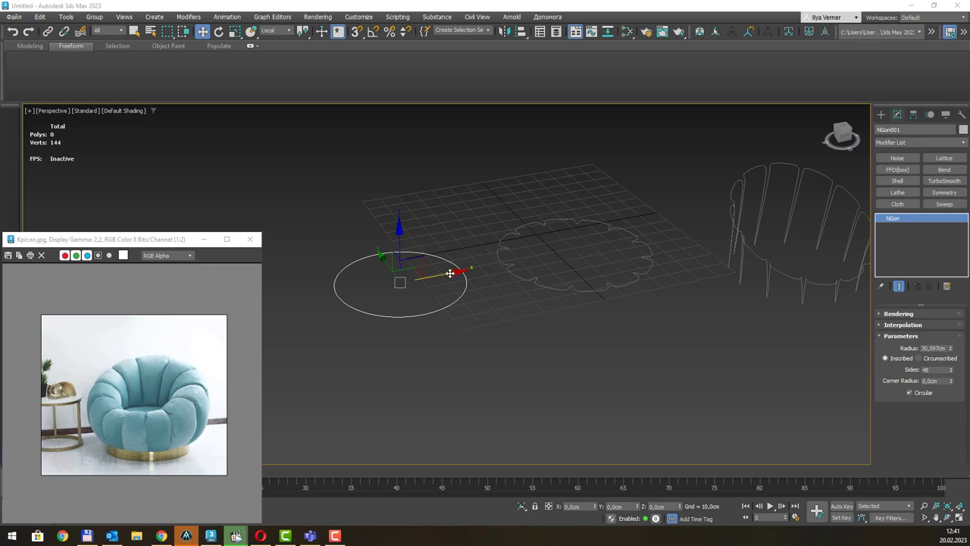
Convert the 48-sided NGon to an editable spline
{"action": "right_click", "coordinate": [450, 271]}
{"action": "mouse_move", "coordinate": [470, 397]}
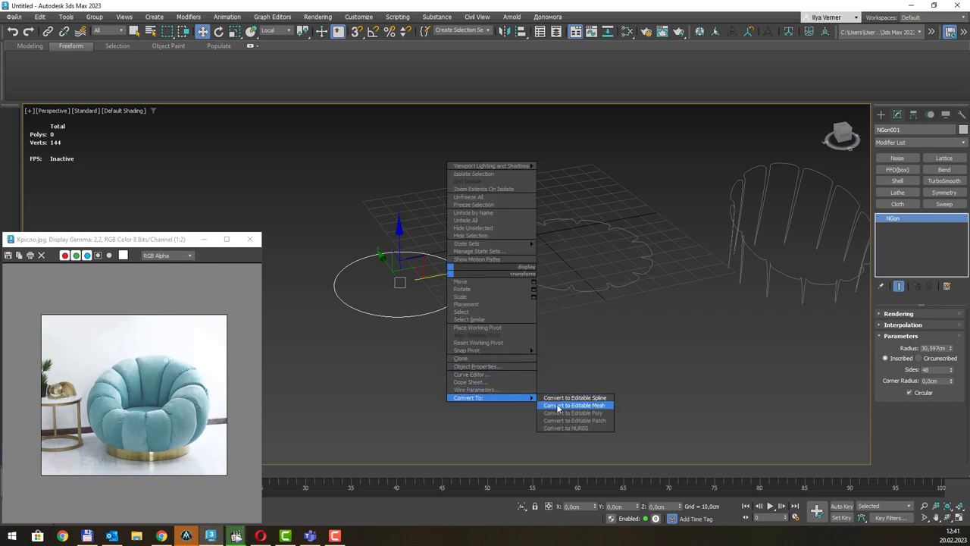
{"action": "left_click", "coordinate": [559, 400]}
{"action": "scroll", "coordinate": [611, 247], "scroll_direction": "down", "scroll_amount": 2}
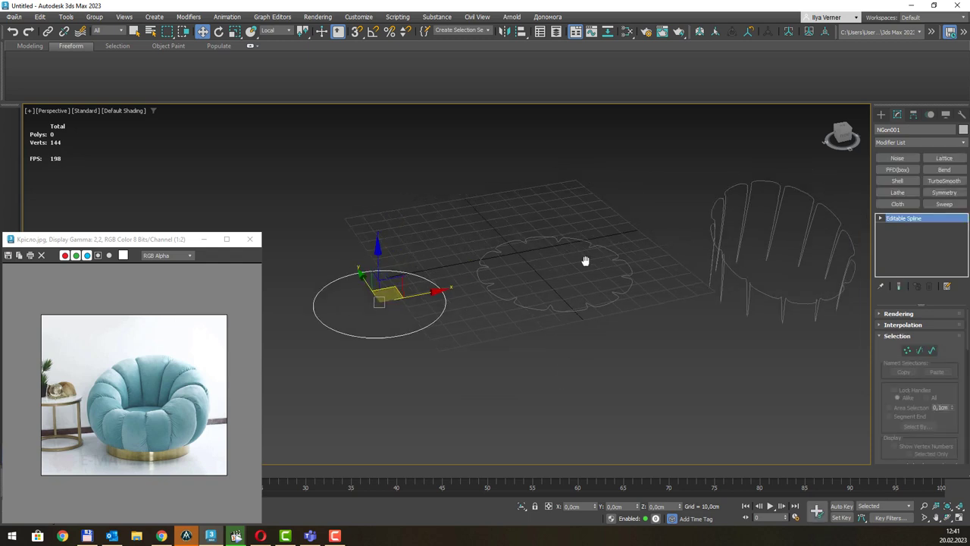
{"action": "scroll", "coordinate": [584, 260], "scroll_direction": "down", "scroll_amount": 3}
{"action": "middle_click_drag", "start_coordinate": [580, 257], "coordinate": [509, 297]}
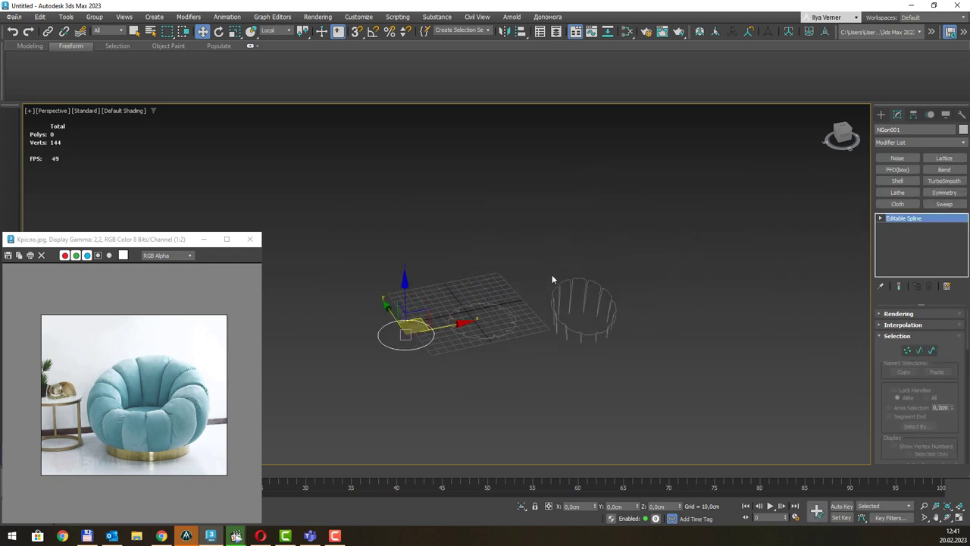
Draw a vertical Line001 upward from ground level in the Front view
{"action": "key", "text": "f"}
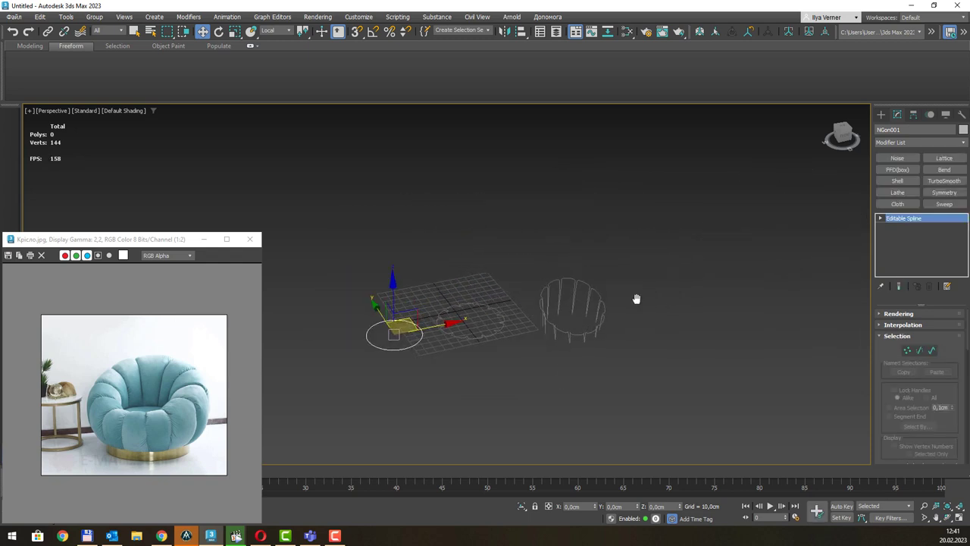
{"action": "middle_click_drag", "start_coordinate": [677, 224], "coordinate": [493, 295]}
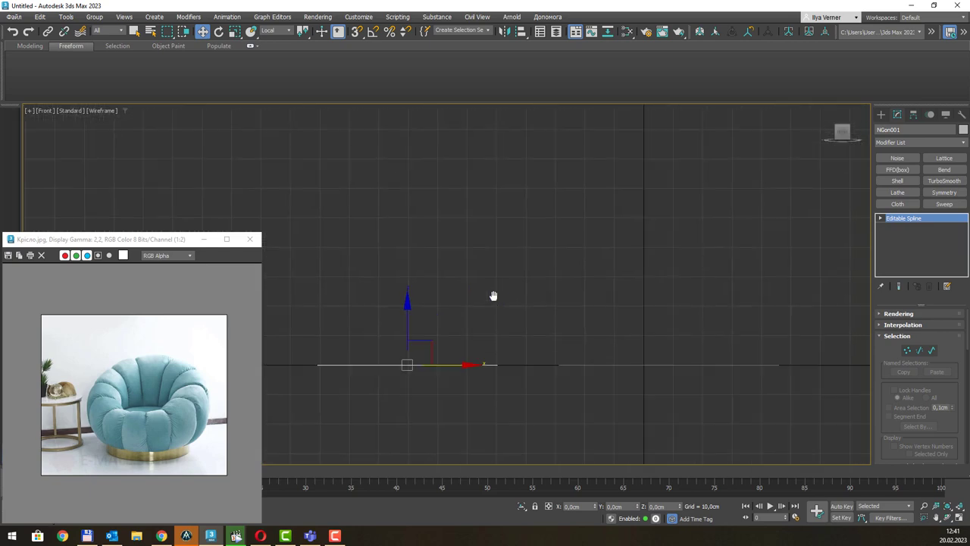
{"action": "scroll", "coordinate": [493, 295], "scroll_direction": "down", "scroll_amount": 2}
{"action": "middle_click_drag", "start_coordinate": [646, 206], "coordinate": [810, 219]}
{"action": "left_click", "coordinate": [881, 115]}
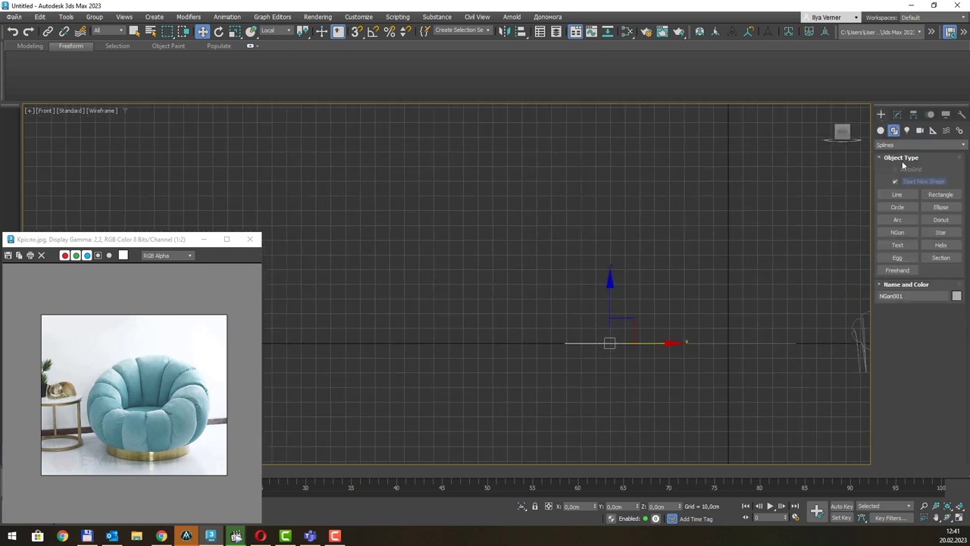
{"action": "left_click", "coordinate": [897, 194]}
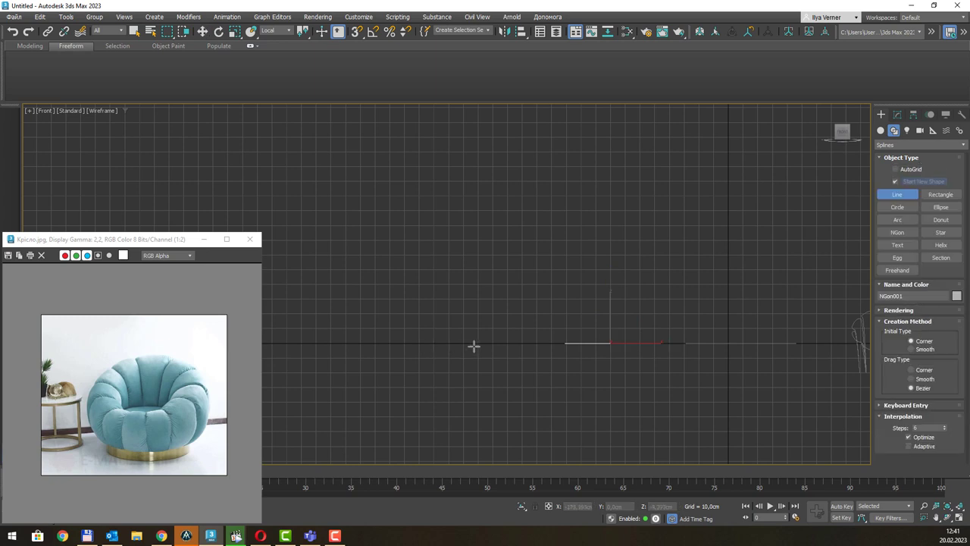
{"action": "left_click", "coordinate": [477, 343]}
{"action": "left_click", "coordinate": [477, 214]}
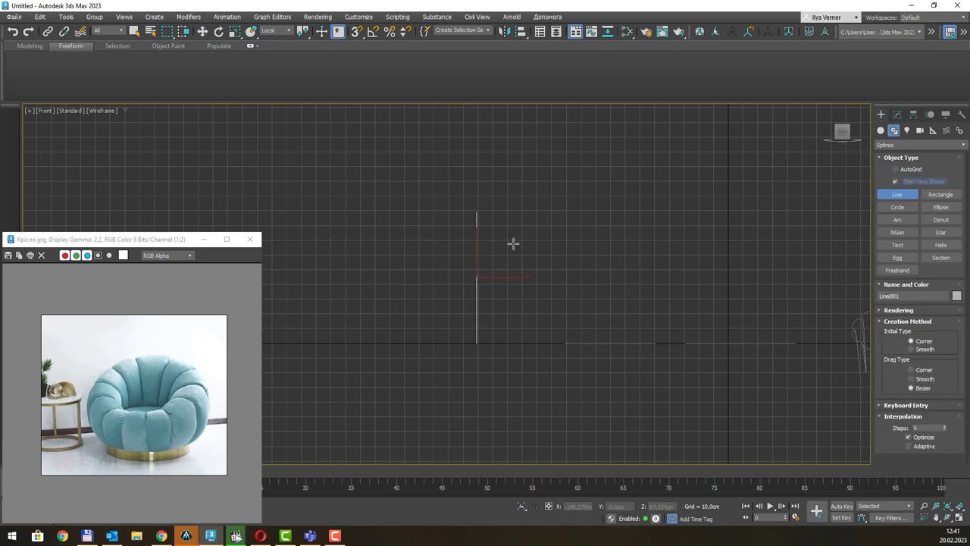
{"action": "key", "text": "p"}
Move the vertical line to the right of the chair outline
{"action": "key", "text": "w"}
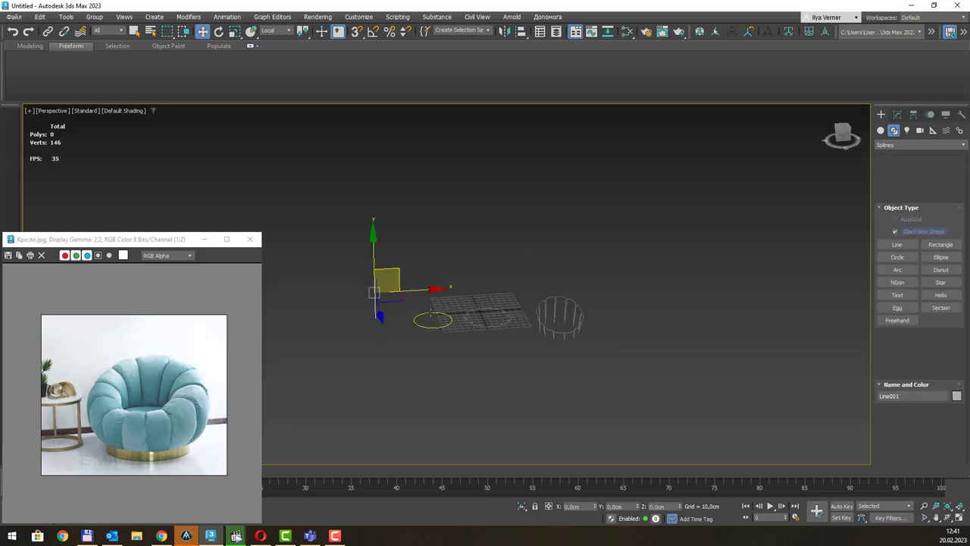
{"action": "left_click_drag", "start_coordinate": [383, 284], "coordinate": [641, 272]}
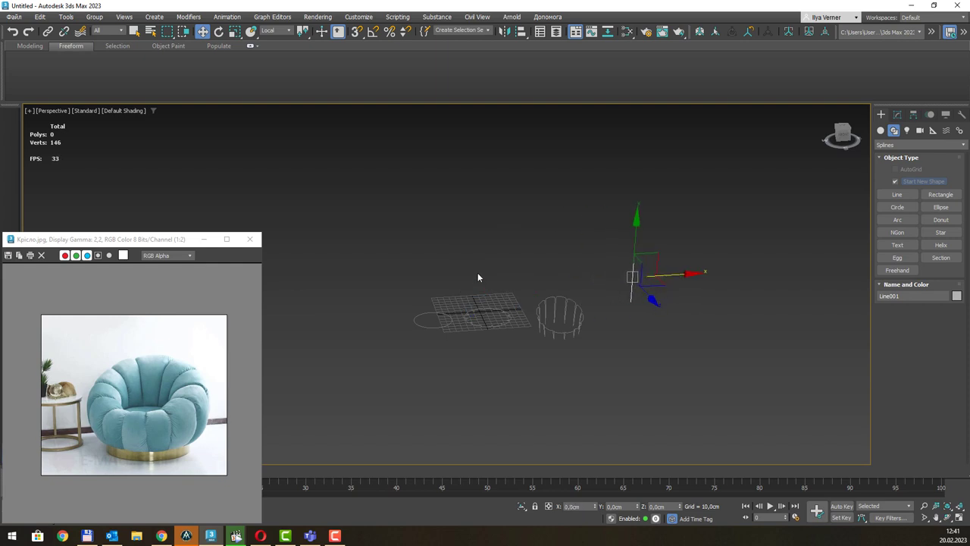
{"action": "middle_click_drag", "start_coordinate": [478, 277], "coordinate": [428, 325]}
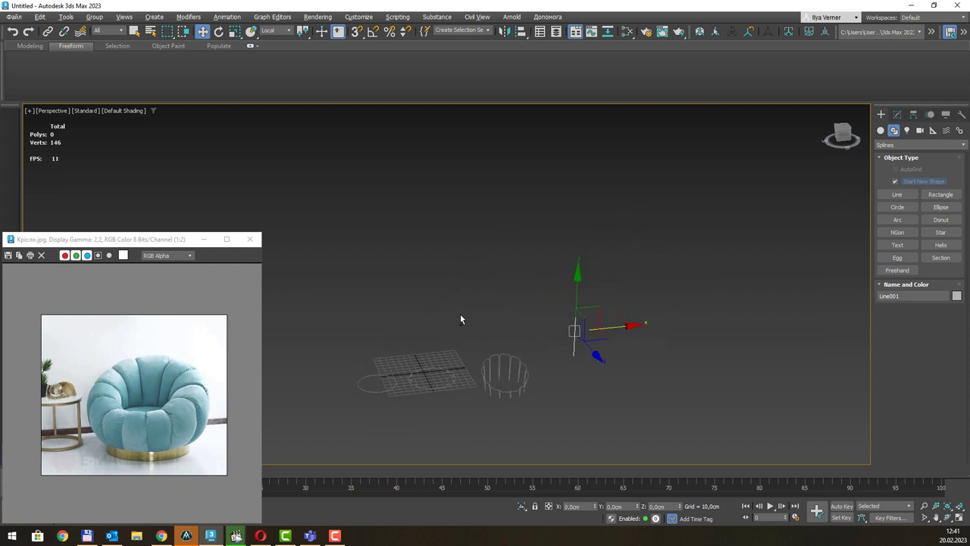
{"action": "middle_click_drag", "start_coordinate": [508, 337], "coordinate": [518, 293]}
{"action": "scroll", "coordinate": [520, 288], "scroll_direction": "up", "scroll_amount": 3}
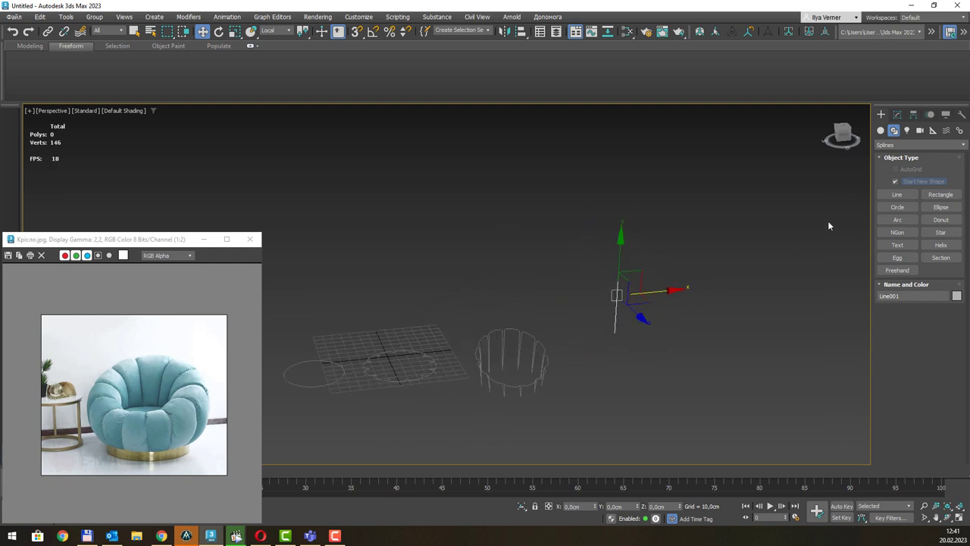
Loft along the vertical line using the round outline as cross-section, with edged faces shown
{"action": "key", "text": "q"}
{"action": "left_click", "coordinate": [881, 131]}
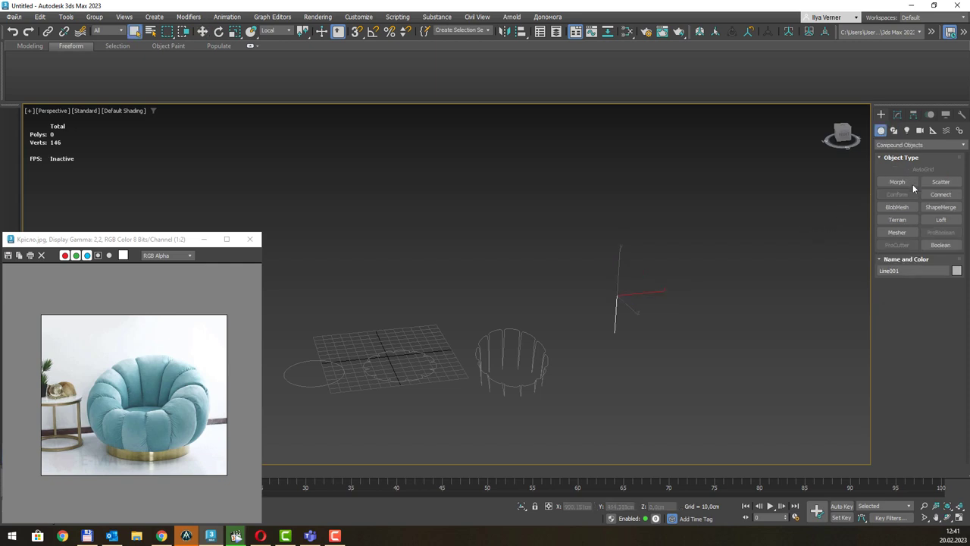
{"action": "left_click", "coordinate": [940, 219]}
{"action": "middle_click_drag", "start_coordinate": [584, 239], "coordinate": [590, 230]}
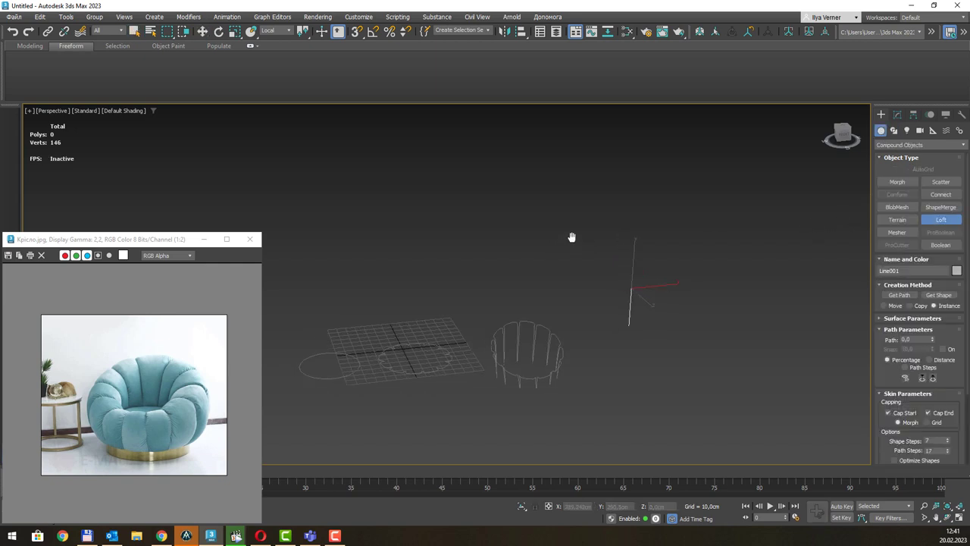
{"action": "left_click", "coordinate": [938, 295]}
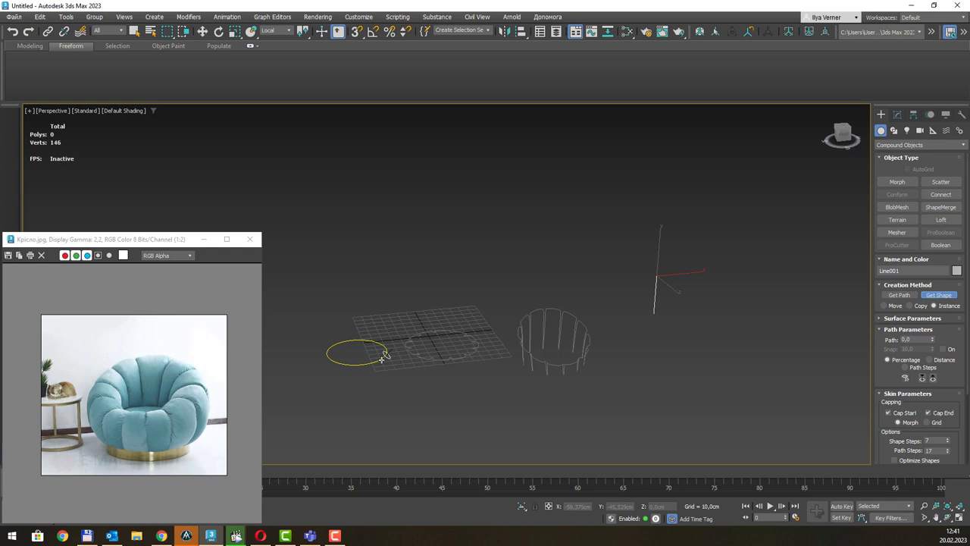
{"action": "left_click", "coordinate": [383, 357]}
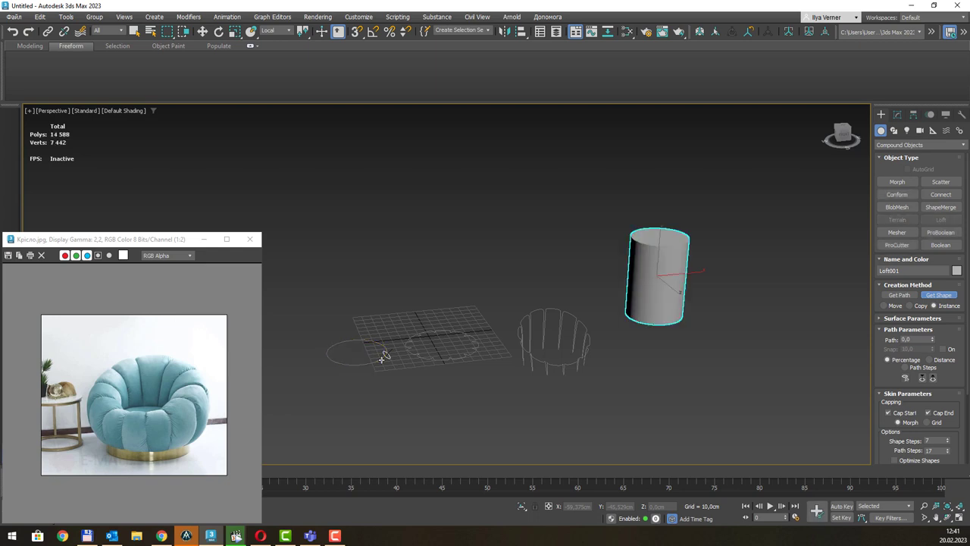
{"action": "key", "text": "F4"}
Set Loft001's Shape Steps to 3
{"action": "scroll", "coordinate": [926, 369], "scroll_direction": "down", "scroll_amount": 1}
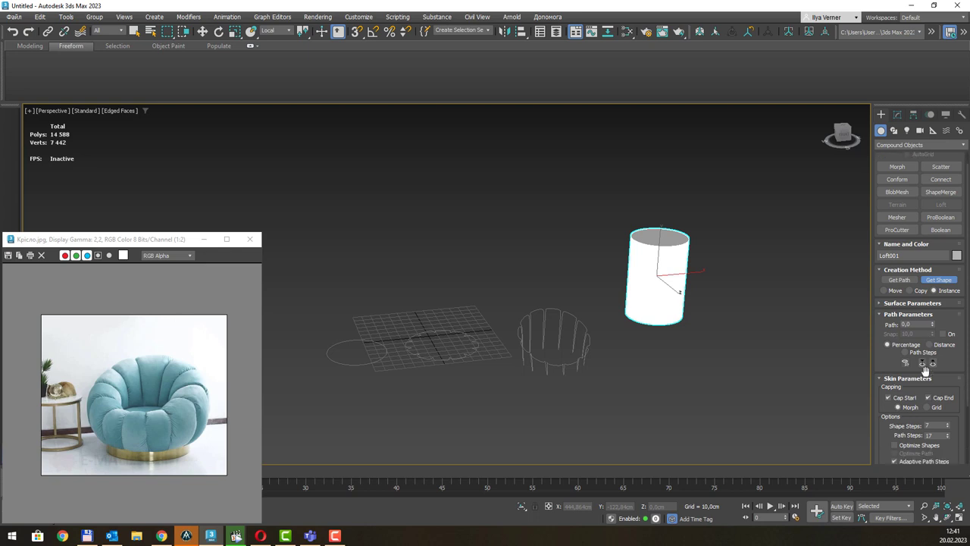
{"action": "double_click", "coordinate": [927, 435]}
{"action": "double_click", "coordinate": [932, 425]}
{"action": "type", "text": "3"}
{"action": "key", "text": "Tab"}
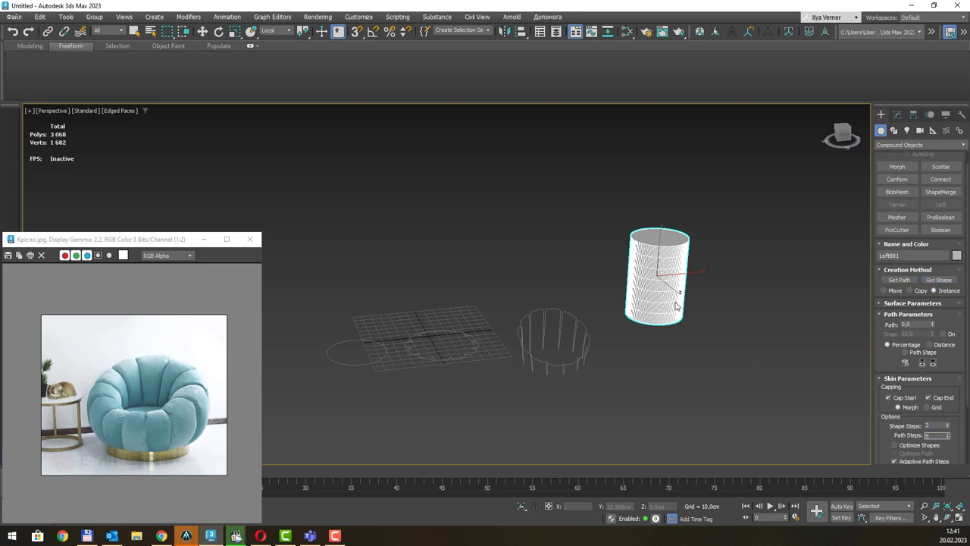
{"action": "middle_click_drag", "start_coordinate": [677, 305], "coordinate": [667, 331]}
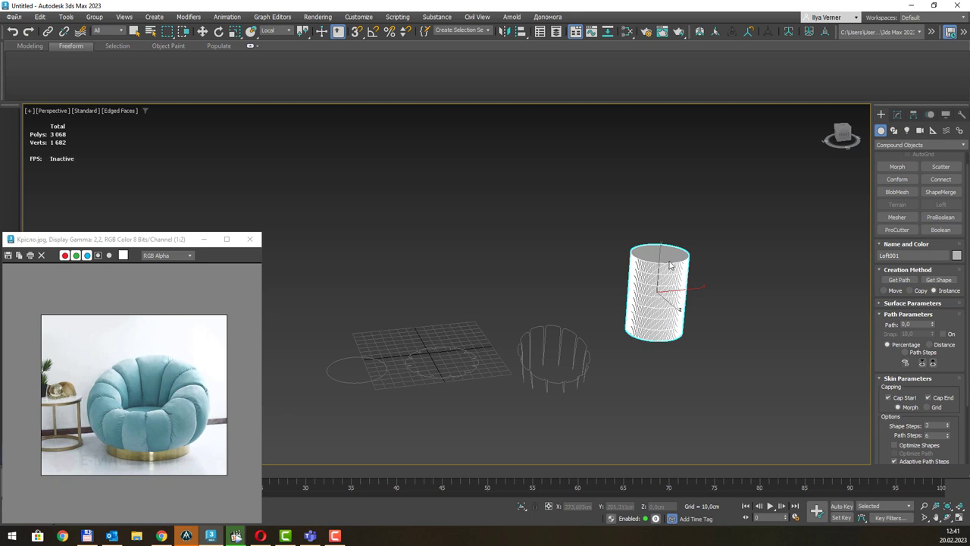
{"action": "double_click", "coordinate": [920, 325]}
{"action": "type", "text": "10"}
Add the wavy star outline as the loft shape at Path 10
{"action": "left_click", "coordinate": [939, 280]}
{"action": "left_click", "coordinate": [479, 371]}
{"action": "mouse_move", "coordinate": [712, 254]}
{"action": "middle_mouse_down", "text": "alt"}
{"action": "mouse_move", "coordinate": [732, 256]}
{"action": "mouse_move", "coordinate": [673, 296]}
{"action": "mouse_move", "coordinate": [621, 283]}
{"action": "middle_mouse_up", "text": "alt"}
{"action": "scroll", "coordinate": [655, 305], "scroll_direction": "up", "scroll_amount": 3}
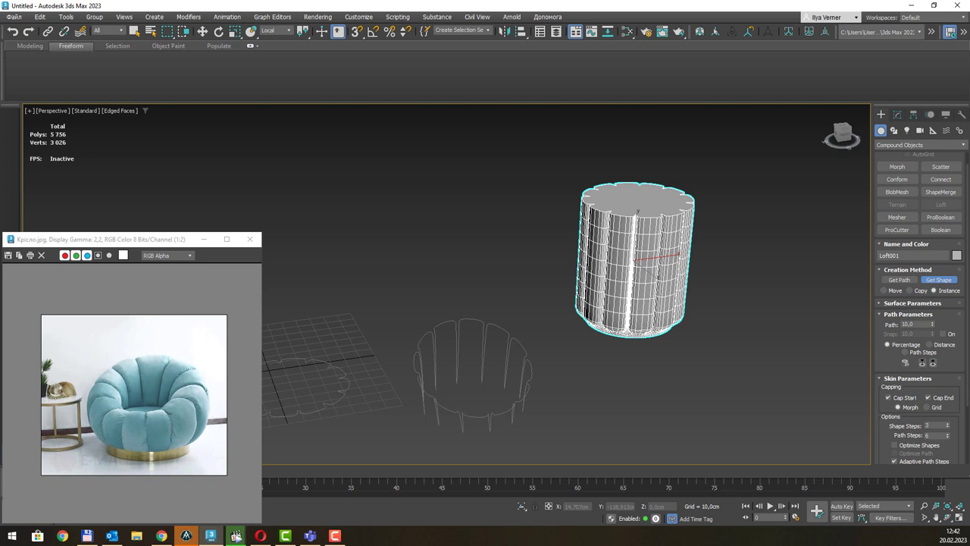
{"action": "left_click", "coordinate": [236, 536]}
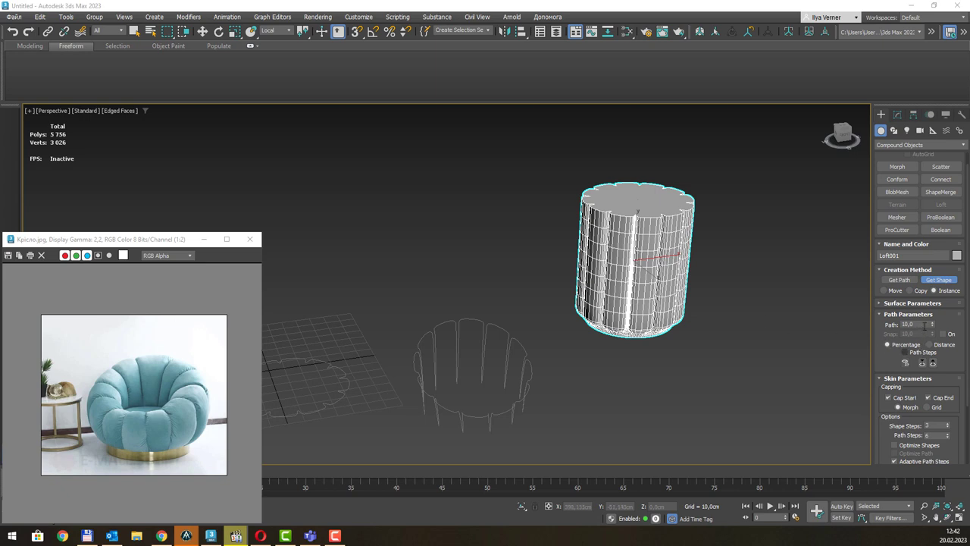
Add the ribbed chair outline as the loft shape at Path 90
{"action": "right_click", "coordinate": [842, 327]}
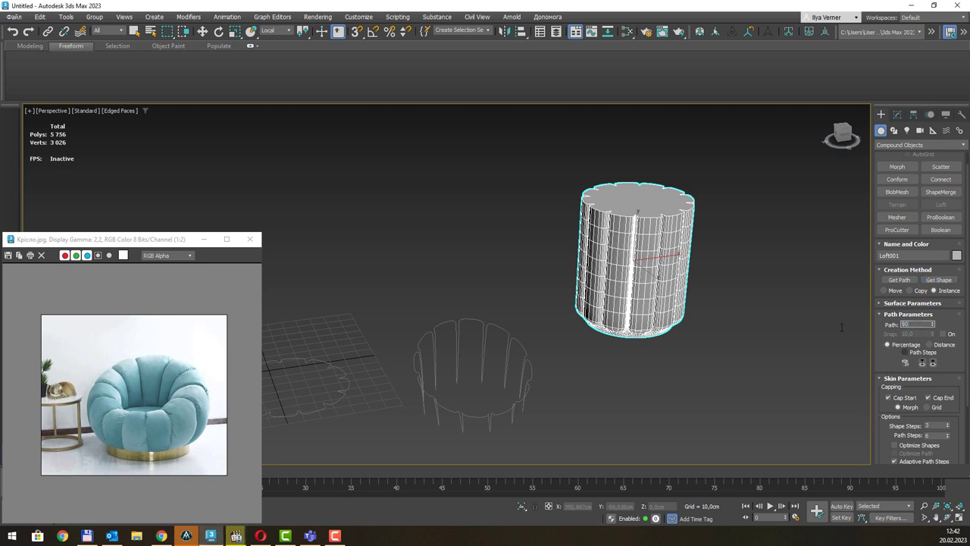
{"action": "left_click", "coordinate": [938, 279]}
{"action": "left_click", "coordinate": [517, 336]}
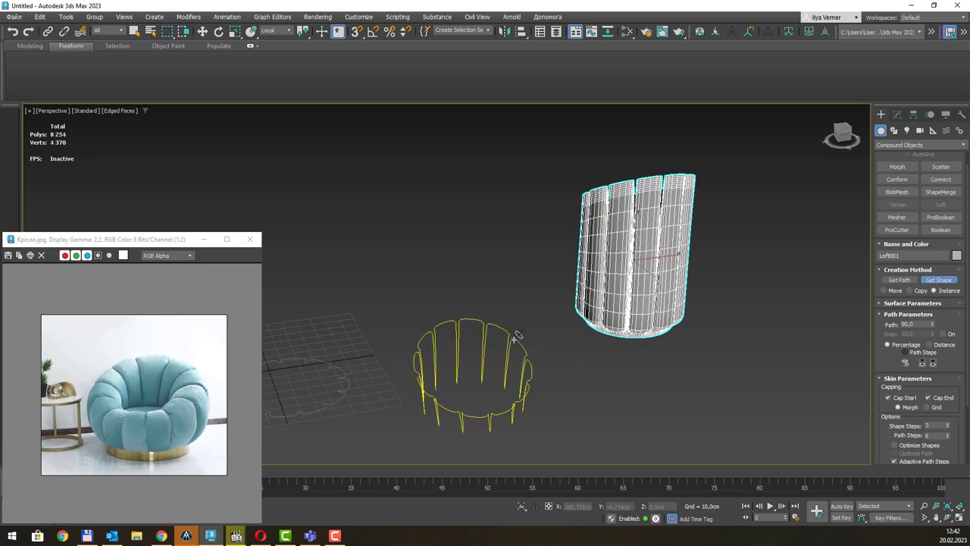
{"action": "middle_click_drag", "start_coordinate": [582, 293], "coordinate": [616, 310], "text": "alt"}
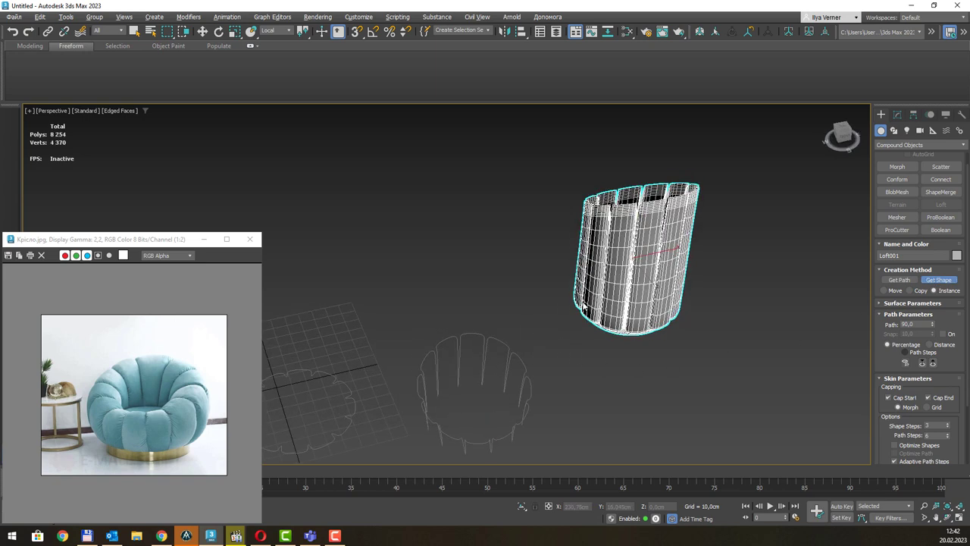
Rotate Loft001 upright and widen the Modify panel to show its path options
{"action": "key", "text": "w"}
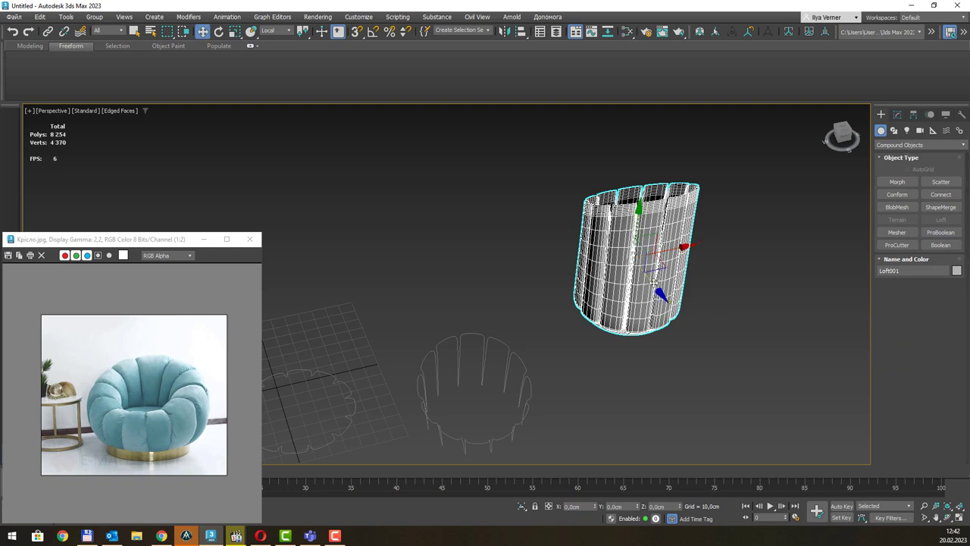
{"action": "key", "text": "e"}
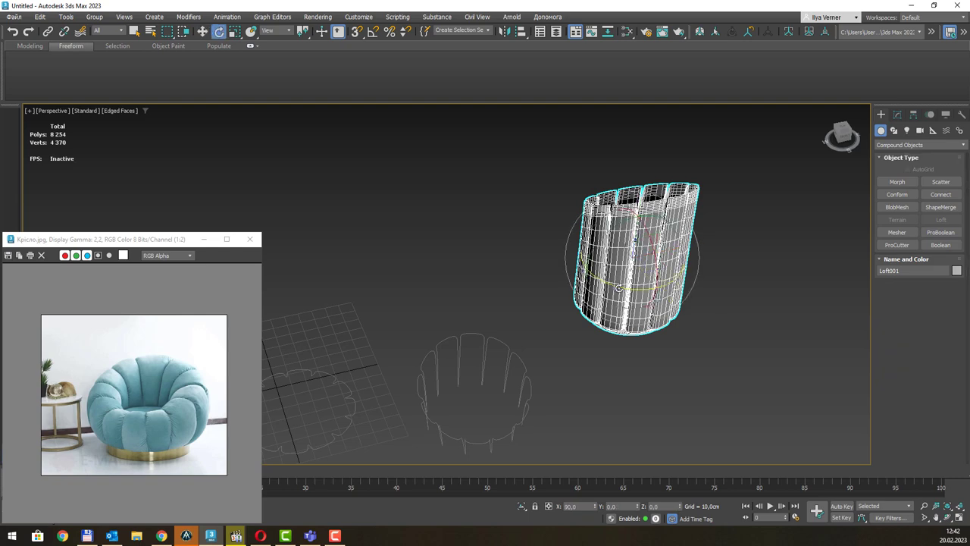
{"action": "mouse_move", "coordinate": [696, 285]}
{"action": "left_mouse_down"}
{"action": "mouse_move", "coordinate": [809, 249]}
{"action": "mouse_move", "coordinate": [769, 230]}
{"action": "left_mouse_up"}
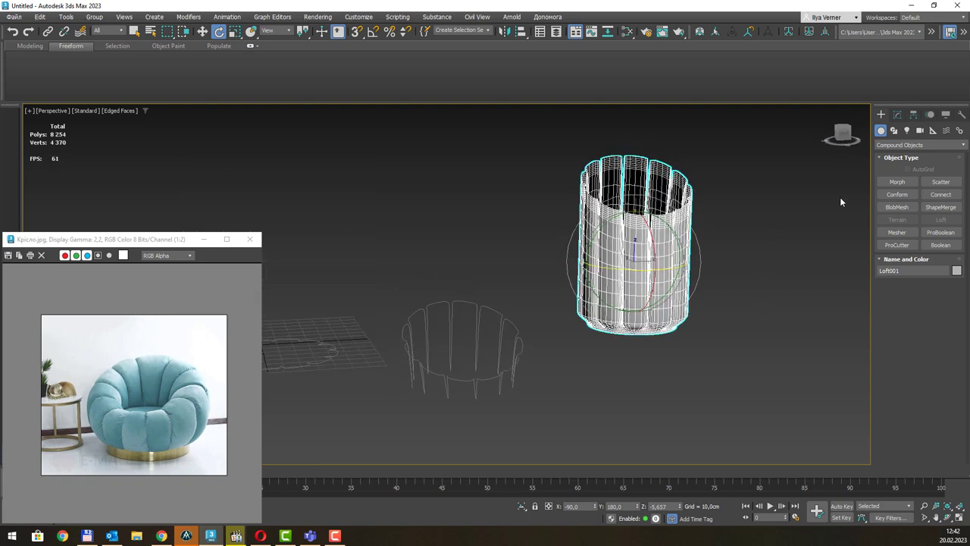
{"action": "left_click", "coordinate": [897, 115]}
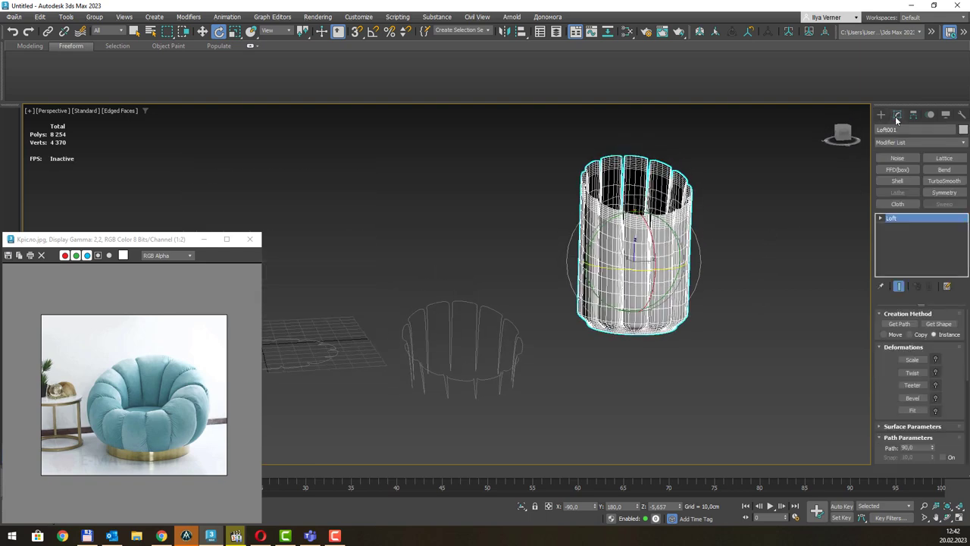
{"action": "left_click_drag", "start_coordinate": [873, 329], "coordinate": [764, 329]}
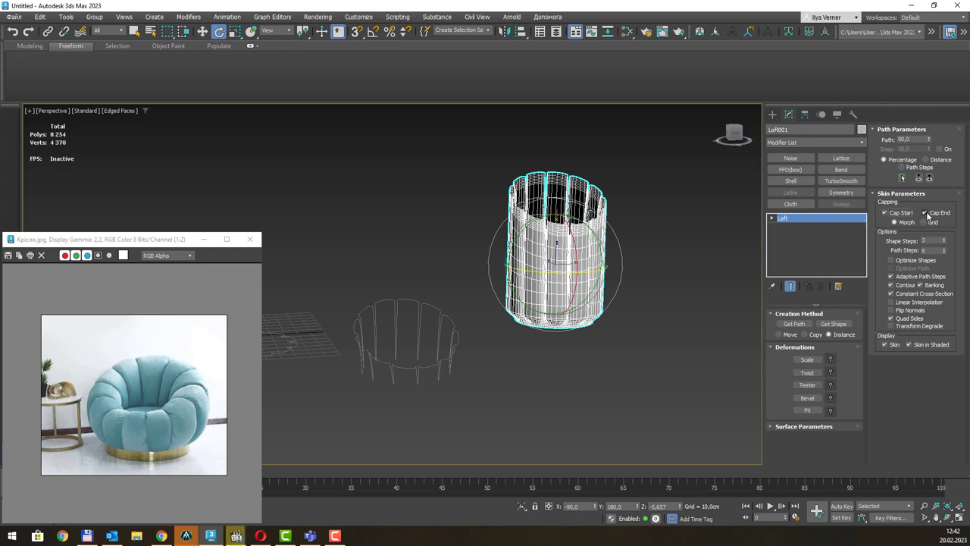
Orbit around the fluted loft to inspect its top, then edit the Path value to 100
{"action": "mouse_move", "coordinate": [708, 292]}
{"action": "middle_mouse_down", "text": "alt"}
{"action": "mouse_move", "coordinate": [677, 313]}
{"action": "mouse_move", "coordinate": [669, 361]}
{"action": "mouse_move", "coordinate": [694, 285]}
{"action": "middle_mouse_up", "text": "alt"}
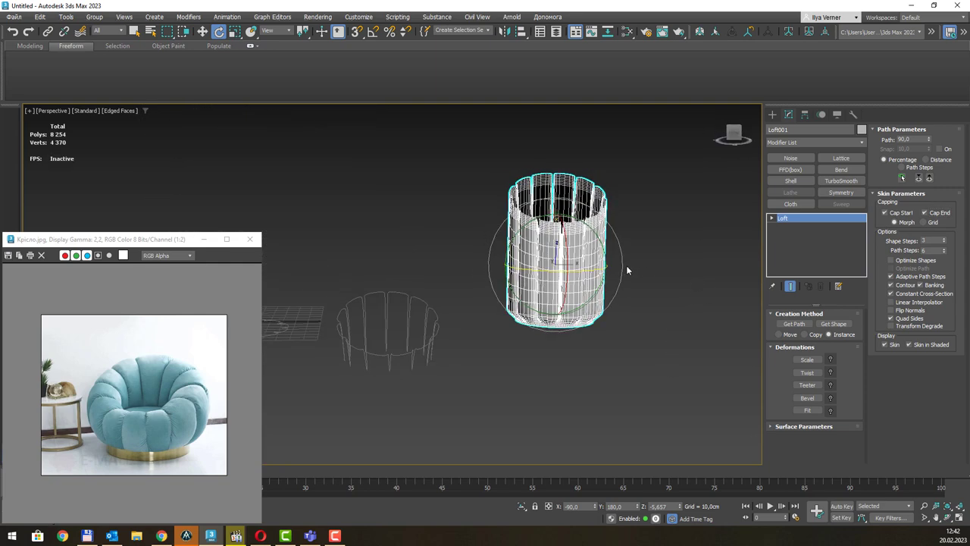
{"action": "mouse_move", "coordinate": [627, 270]}
{"action": "middle_mouse_down", "text": "alt"}
{"action": "mouse_move", "coordinate": [595, 326]}
{"action": "mouse_move", "coordinate": [621, 180]}
{"action": "mouse_move", "coordinate": [604, 302]}
{"action": "middle_mouse_up", "text": "alt"}
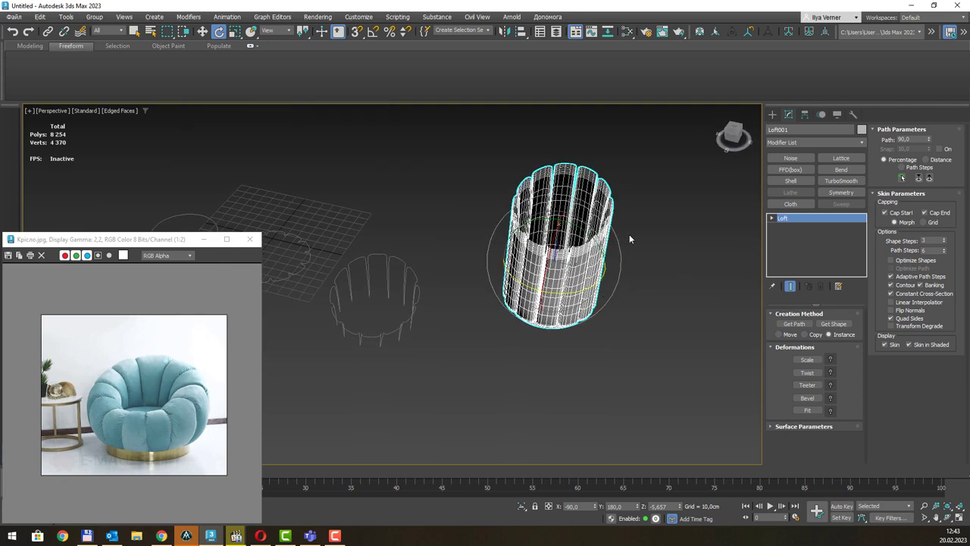
{"action": "mouse_move", "coordinate": [629, 235]}
{"action": "middle_mouse_down", "text": "alt"}
{"action": "mouse_move", "coordinate": [607, 318]}
{"action": "mouse_move", "coordinate": [608, 187]}
{"action": "mouse_move", "coordinate": [632, 101]}
{"action": "mouse_move", "coordinate": [626, 255]}
{"action": "middle_mouse_up", "text": "alt"}
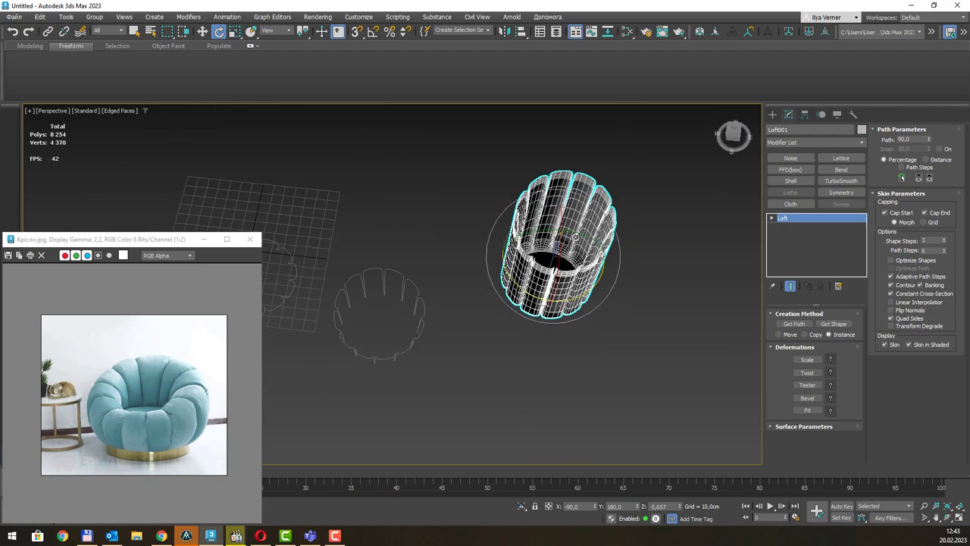
{"action": "mouse_move", "coordinate": [575, 236]}
{"action": "middle_mouse_down", "text": "alt"}
{"action": "mouse_move", "coordinate": [576, 303]}
{"action": "mouse_move", "coordinate": [578, 228]}
{"action": "mouse_move", "coordinate": [579, 269]}
{"action": "mouse_move", "coordinate": [508, 288]}
{"action": "mouse_move", "coordinate": [529, 301]}
{"action": "middle_mouse_up", "text": "alt"}
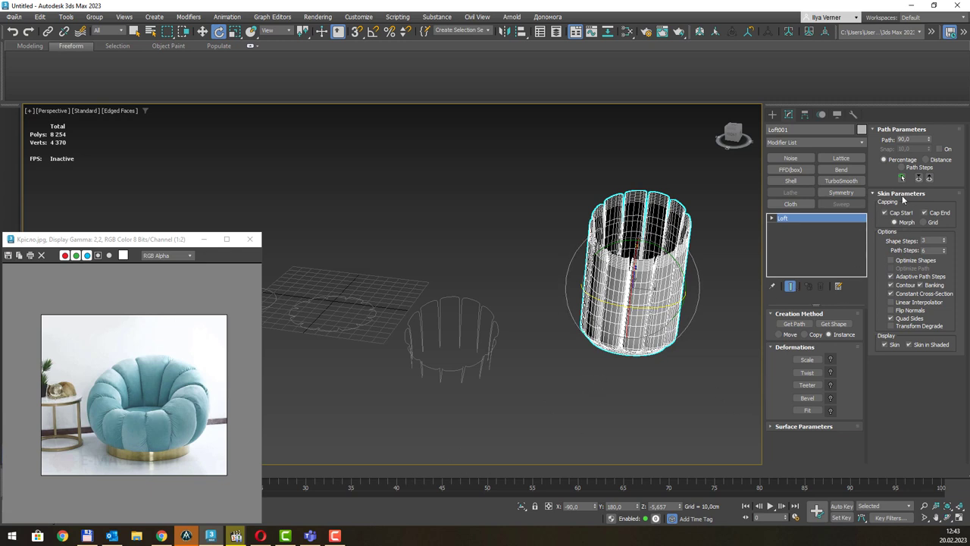
{"action": "left_click", "coordinate": [916, 138]}
{"action": "type", "text": "100"}
Use Get Shape to pick the circle as the loft's top section, capping the fluted cylinder
{"action": "left_click", "coordinate": [833, 323]}
{"action": "left_click", "coordinate": [379, 311]}
{"action": "middle_click_drag", "start_coordinate": [401, 266], "coordinate": [447, 279]}
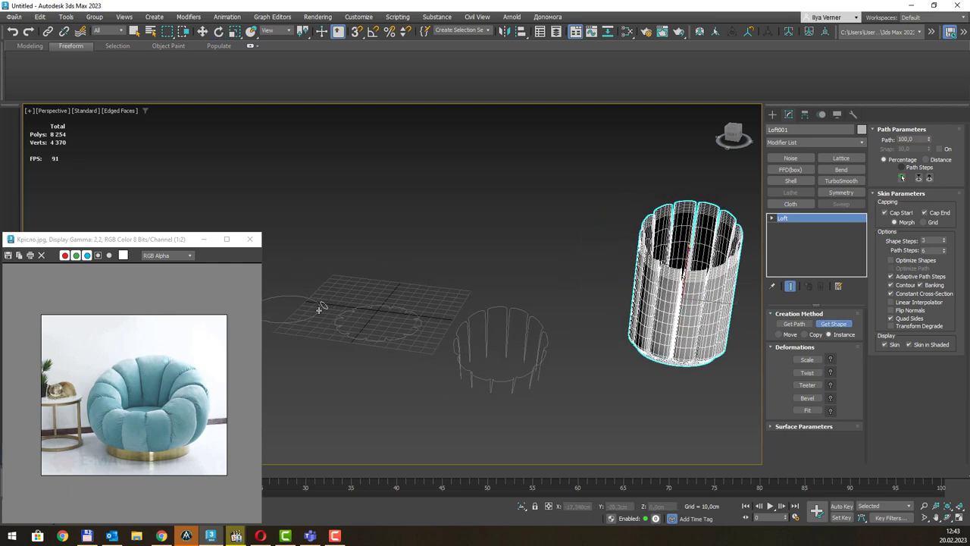
{"action": "left_click", "coordinate": [317, 300]}
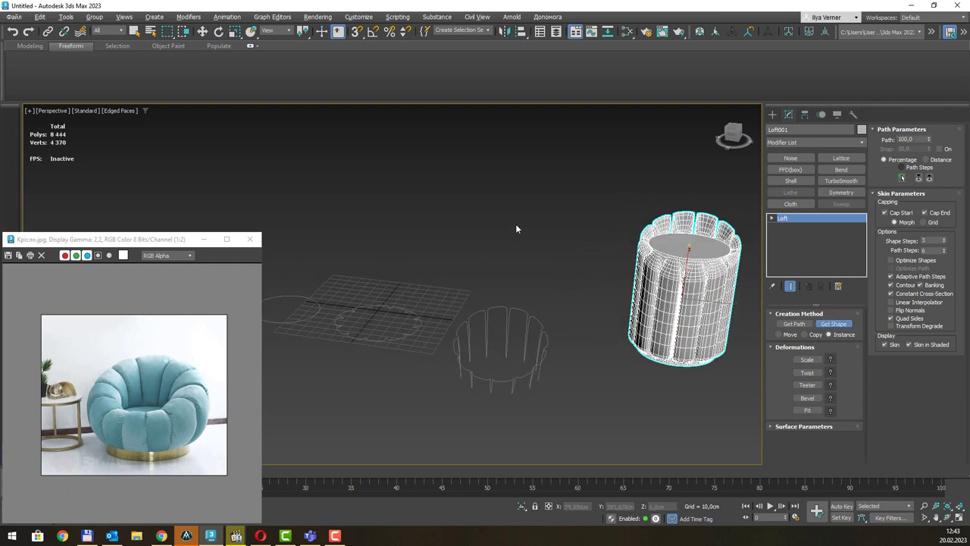
{"action": "mouse_move", "coordinate": [516, 224]}
{"action": "middle_mouse_down", "text": "alt"}
{"action": "mouse_move", "coordinate": [609, 258]}
{"action": "mouse_move", "coordinate": [553, 254]}
{"action": "mouse_move", "coordinate": [572, 258]}
{"action": "mouse_move", "coordinate": [484, 270]}
{"action": "middle_mouse_up", "text": "alt"}
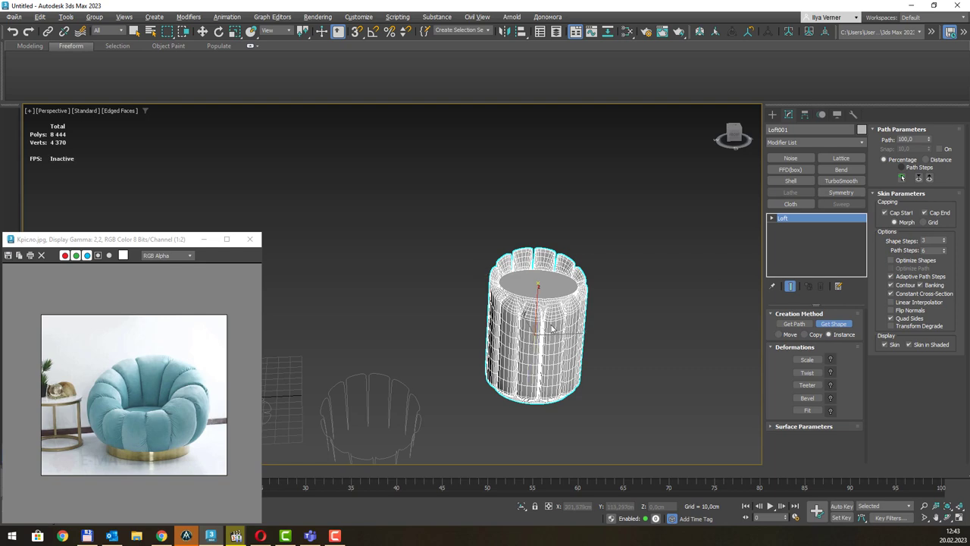
{"action": "mouse_move", "coordinate": [485, 270]}
{"action": "middle_mouse_down", "text": "alt"}
{"action": "mouse_move", "coordinate": [522, 325]}
{"action": "mouse_move", "coordinate": [525, 293]}
{"action": "mouse_move", "coordinate": [579, 308]}
{"action": "mouse_move", "coordinate": [507, 306]}
{"action": "mouse_move", "coordinate": [668, 288]}
{"action": "mouse_move", "coordinate": [379, 329]}
{"action": "middle_mouse_up", "text": "alt"}
Move the loft cylinder along the X axis beside the Line001 path
{"action": "key", "text": "w"}
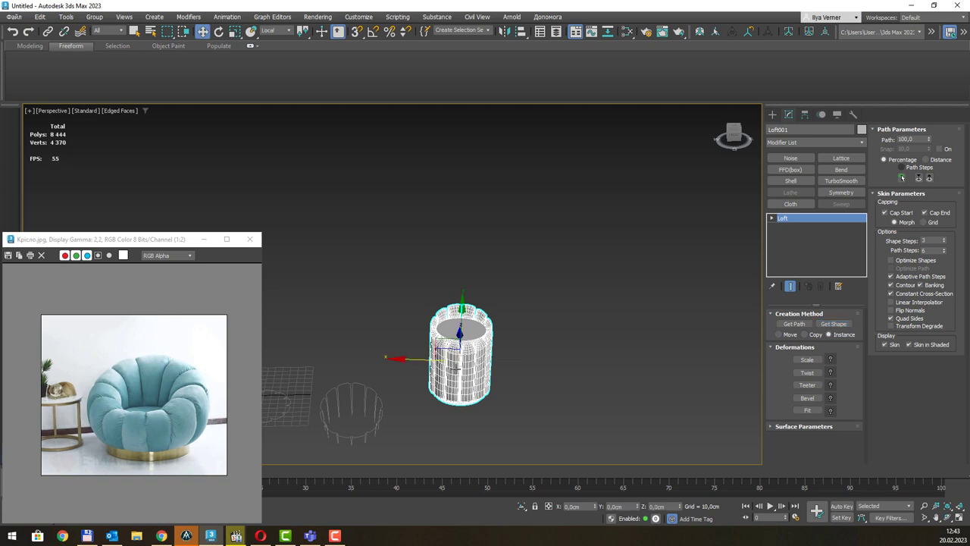
{"action": "mouse_move", "coordinate": [421, 361]}
{"action": "left_mouse_down"}
{"action": "mouse_move", "coordinate": [464, 361]}
{"action": "mouse_move", "coordinate": [348, 351]}
{"action": "left_mouse_up"}
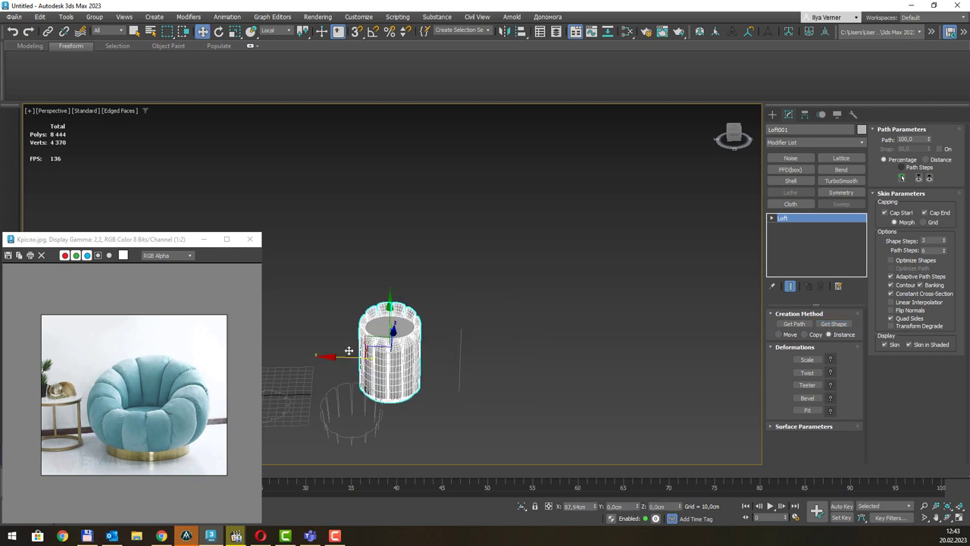
{"action": "mouse_move", "coordinate": [348, 351]}
{"action": "middle_mouse_down", "text": "alt"}
{"action": "mouse_move", "coordinate": [417, 333]}
{"action": "mouse_move", "coordinate": [520, 338]}
{"action": "mouse_move", "coordinate": [531, 362]}
{"action": "mouse_move", "coordinate": [519, 413]}
{"action": "middle_mouse_up", "text": "alt"}
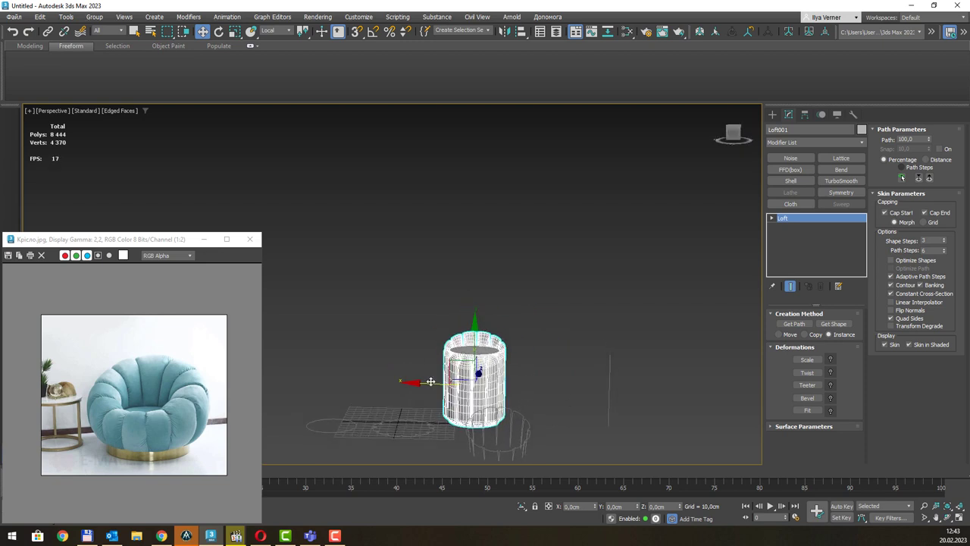
{"action": "mouse_move", "coordinate": [431, 382]}
{"action": "left_mouse_down"}
{"action": "mouse_move", "coordinate": [389, 379]}
{"action": "mouse_move", "coordinate": [409, 381]}
{"action": "left_mouse_up"}
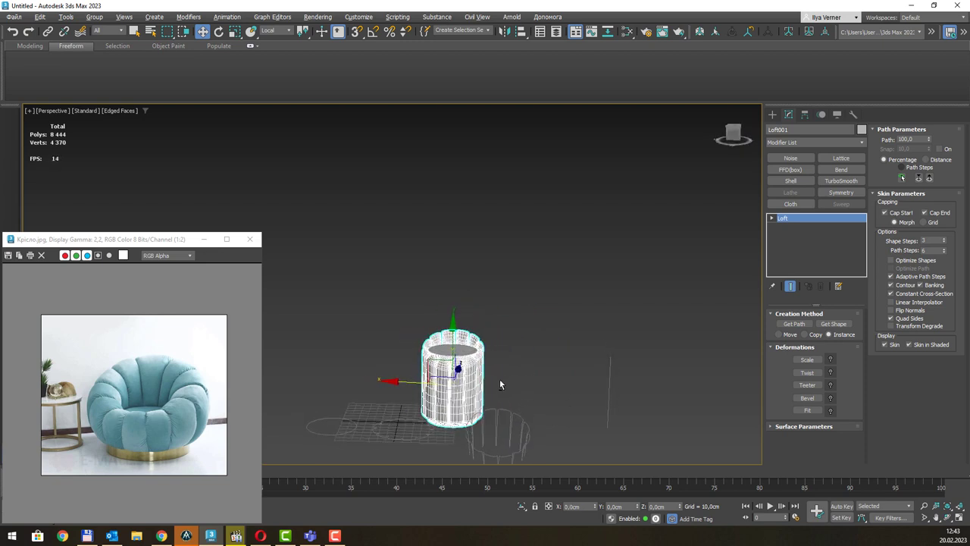
{"action": "middle_click_drag", "start_coordinate": [500, 380], "coordinate": [591, 373], "text": "alt"}
Drag Line001's top vertex down along Y so Loft004 becomes a short seat
{"action": "left_click_drag", "start_coordinate": [636, 409], "coordinate": [634, 402]}
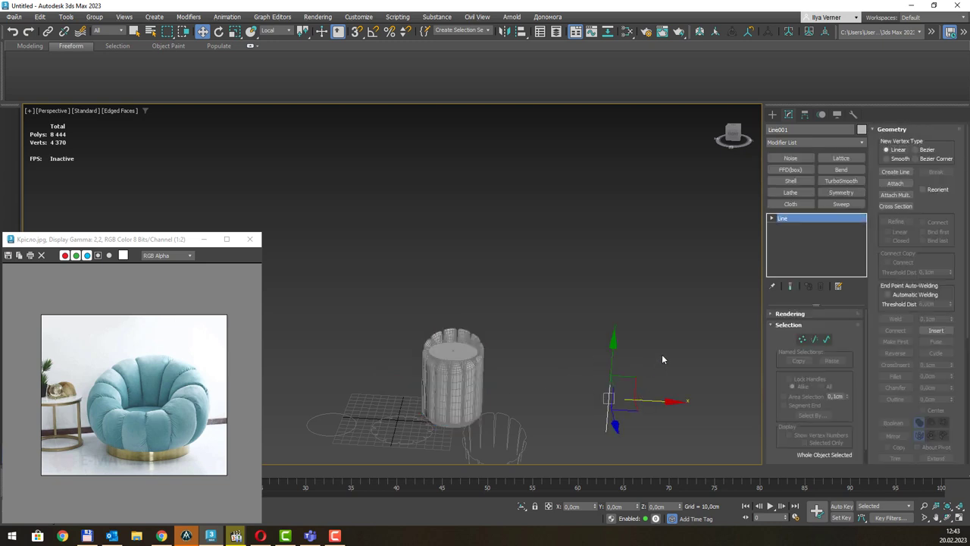
{"action": "key", "text": "1"}
{"action": "left_click_drag", "start_coordinate": [599, 340], "coordinate": [682, 392]}
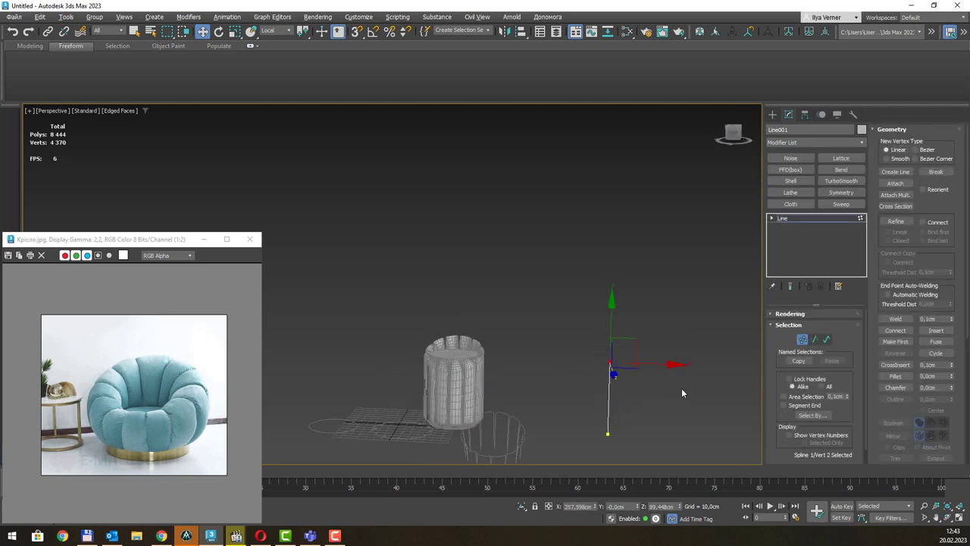
{"action": "left_click_drag", "start_coordinate": [614, 318], "coordinate": [620, 367]}
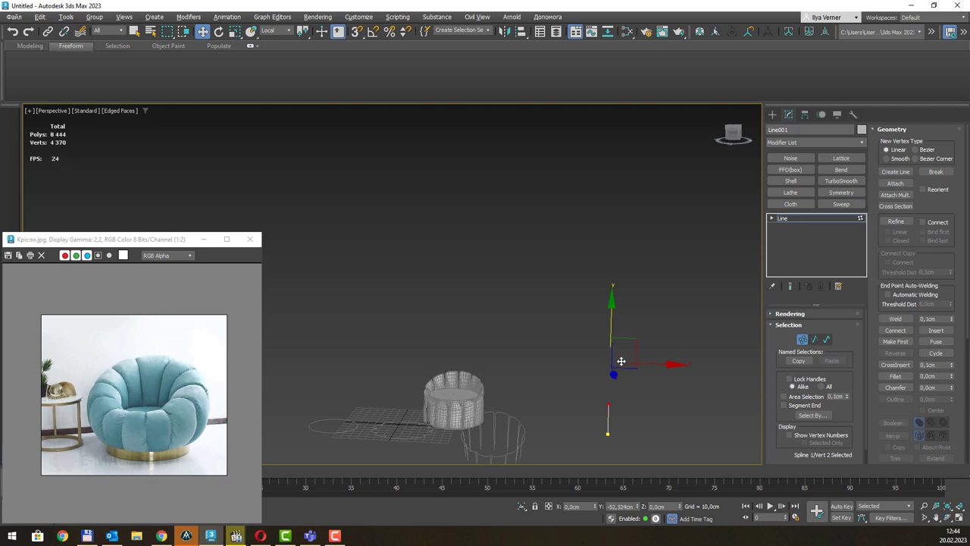
{"action": "mouse_move", "coordinate": [620, 368]}
{"action": "middle_mouse_down", "text": "alt"}
{"action": "mouse_move", "coordinate": [583, 344]}
{"action": "mouse_move", "coordinate": [584, 376]}
{"action": "mouse_move", "coordinate": [504, 382]}
{"action": "mouse_move", "coordinate": [520, 307]}
{"action": "middle_mouse_up", "text": "alt"}
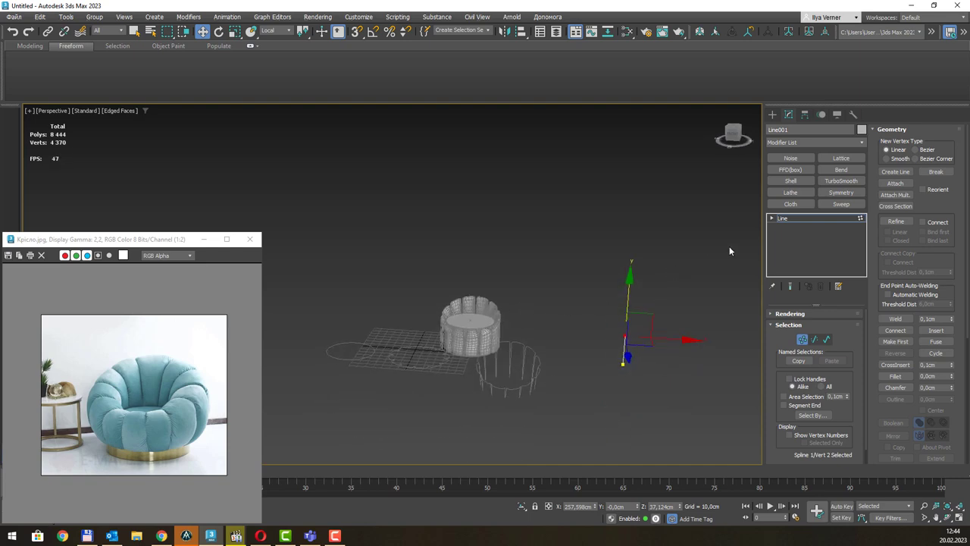
{"action": "left_click", "coordinate": [799, 220]}
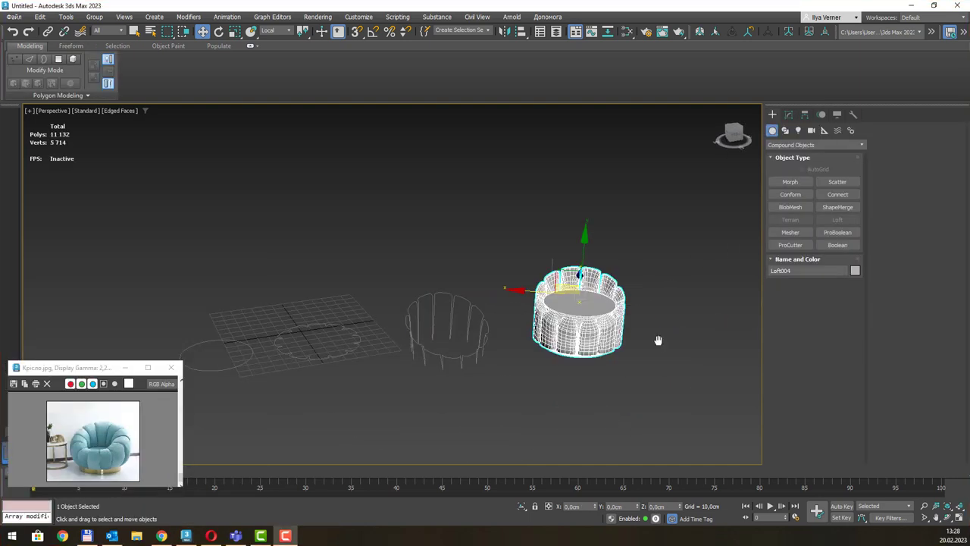
Open Loft004's Scale Deformation curve and insert a control point near 85 on the path
{"action": "mouse_move", "coordinate": [466, 246]}
{"action": "middle_mouse_down"}
{"action": "mouse_move", "coordinate": [523, 262]}
{"action": "mouse_move", "coordinate": [481, 270]}
{"action": "mouse_move", "coordinate": [538, 265]}
{"action": "middle_mouse_up"}
{"action": "scroll", "coordinate": [480, 270], "scroll_direction": "down", "scroll_amount": 3}
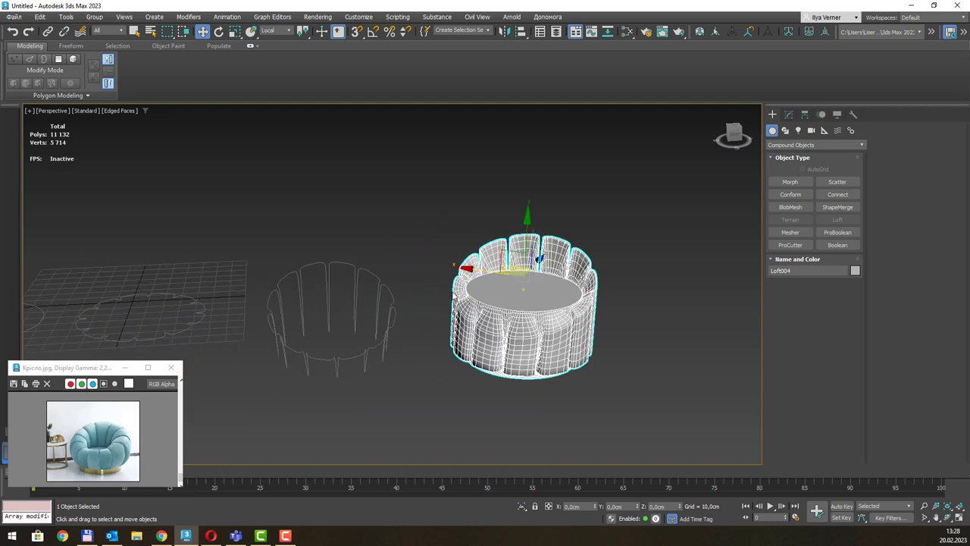
{"action": "middle_click_drag", "start_coordinate": [493, 250], "coordinate": [665, 204], "text": "alt"}
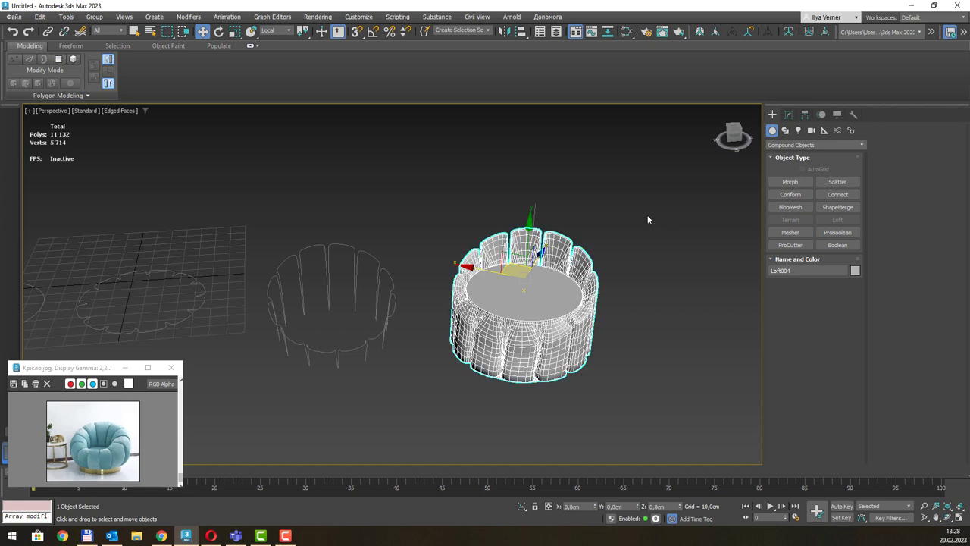
{"action": "left_click", "coordinate": [789, 114]}
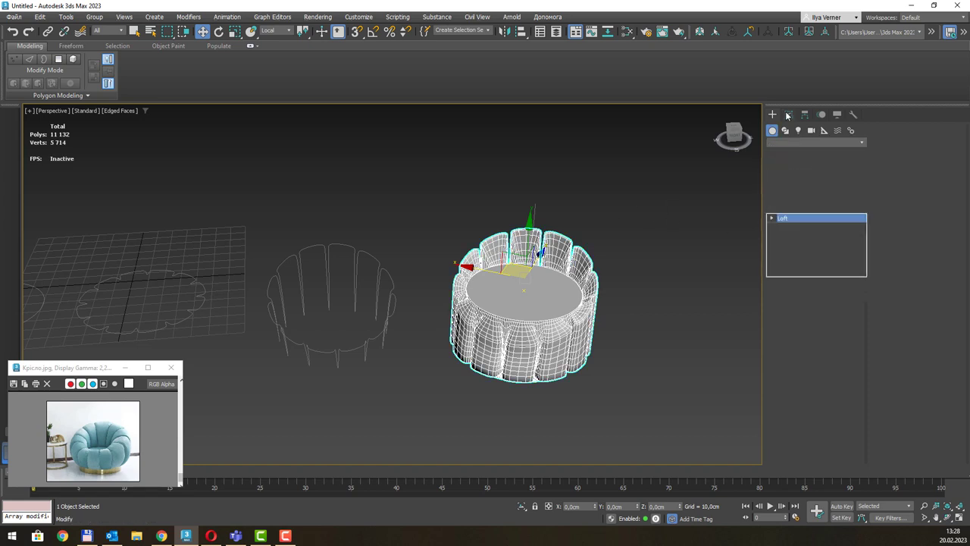
{"action": "left_click", "coordinate": [807, 359]}
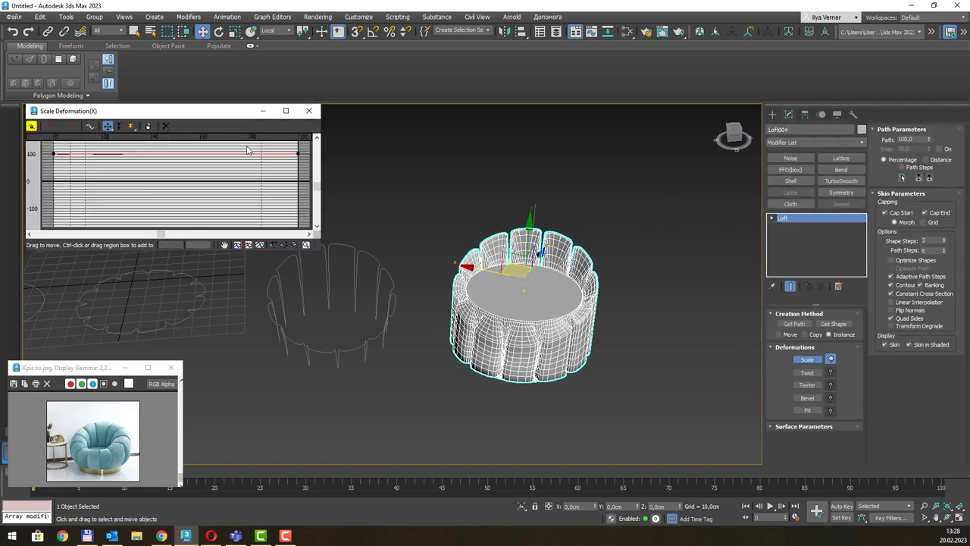
{"action": "left_click", "coordinate": [130, 126]}
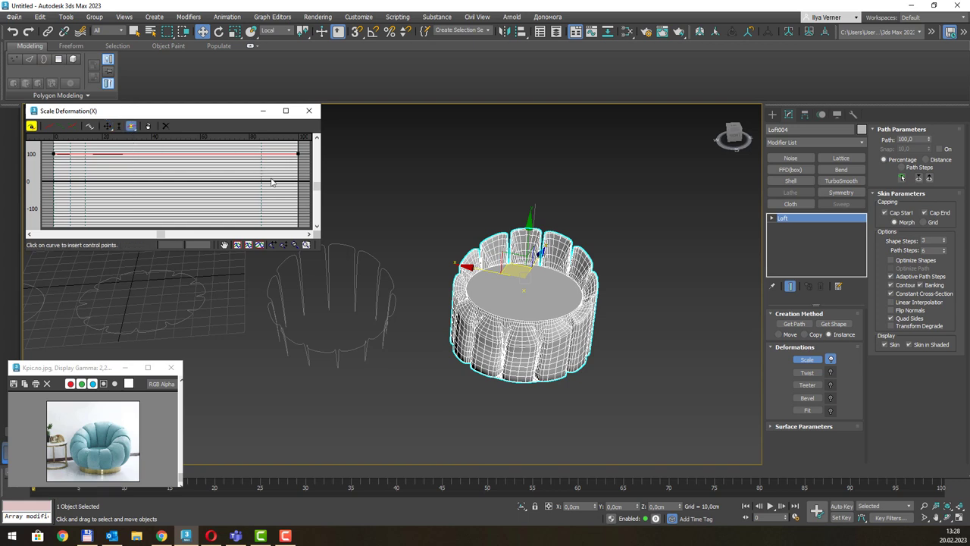
{"action": "left_click", "coordinate": [261, 154]}
Pull the curve's end down and make the near-end point Bezier-Smooth, easing the top rim inward
{"action": "right_click", "coordinate": [277, 187]}
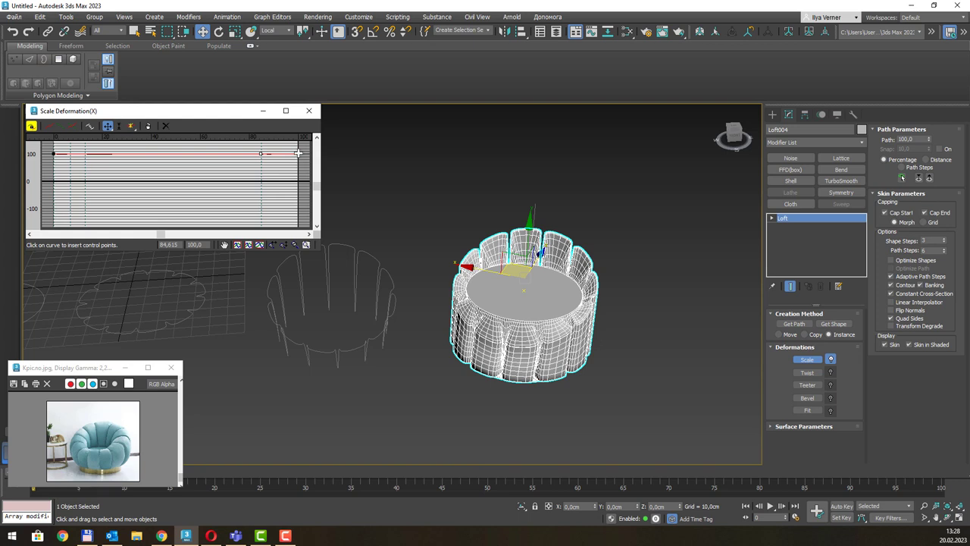
{"action": "left_click_drag", "start_coordinate": [298, 154], "coordinate": [298, 166]}
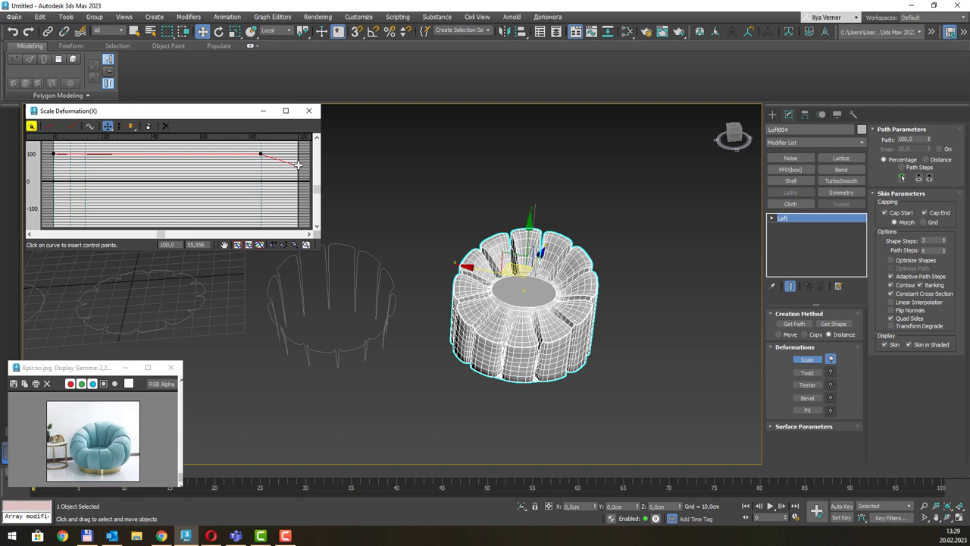
{"action": "left_click_drag", "start_coordinate": [259, 155], "coordinate": [263, 149]}
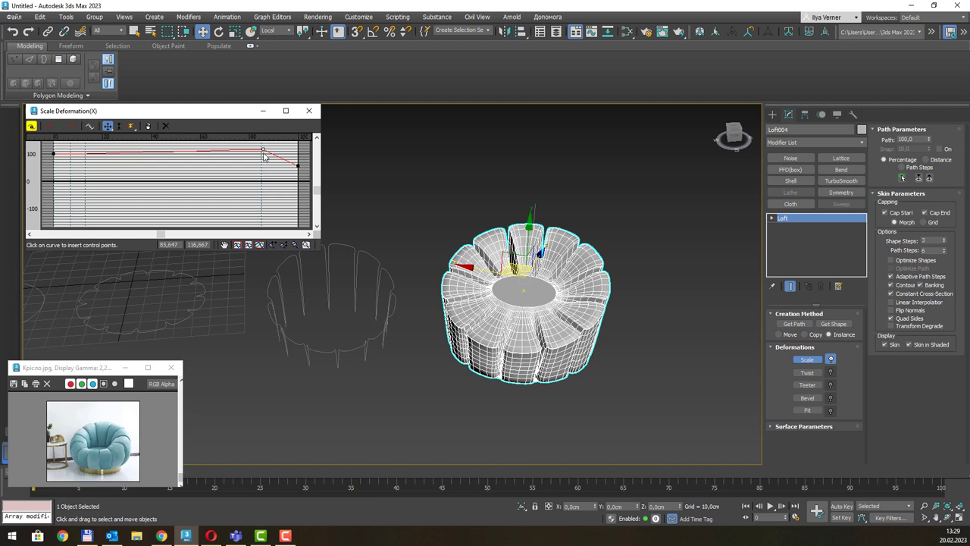
{"action": "right_click", "coordinate": [263, 149]}
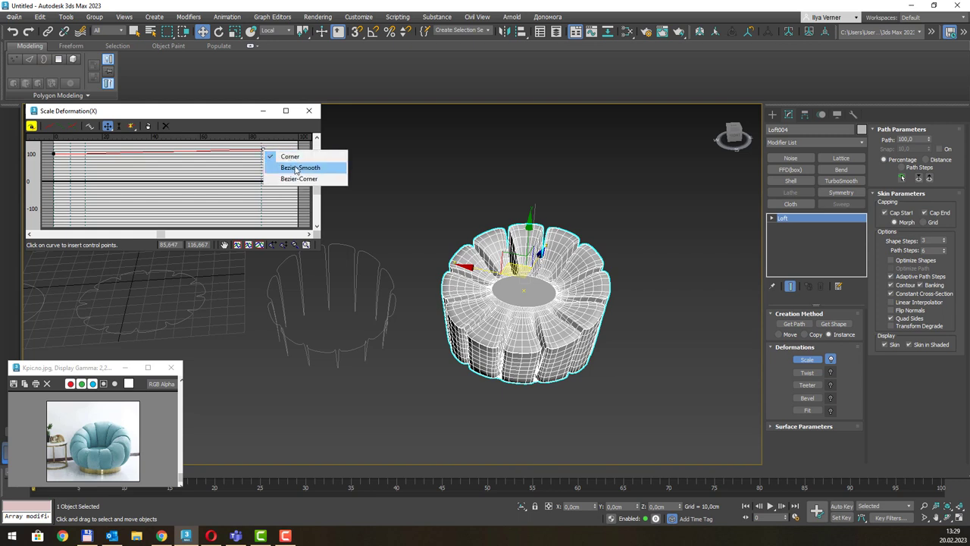
{"action": "left_click", "coordinate": [293, 167]}
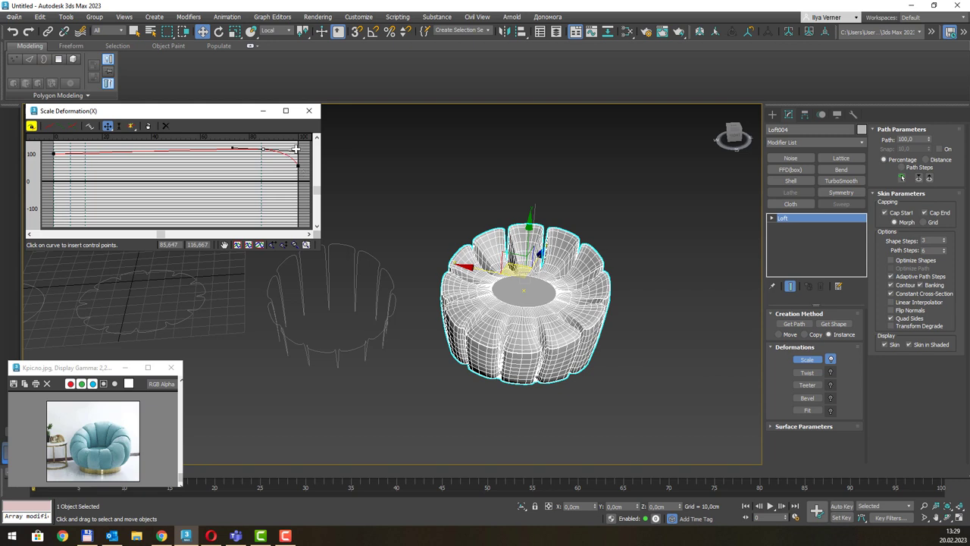
{"action": "left_click_drag", "start_coordinate": [289, 150], "coordinate": [284, 144]}
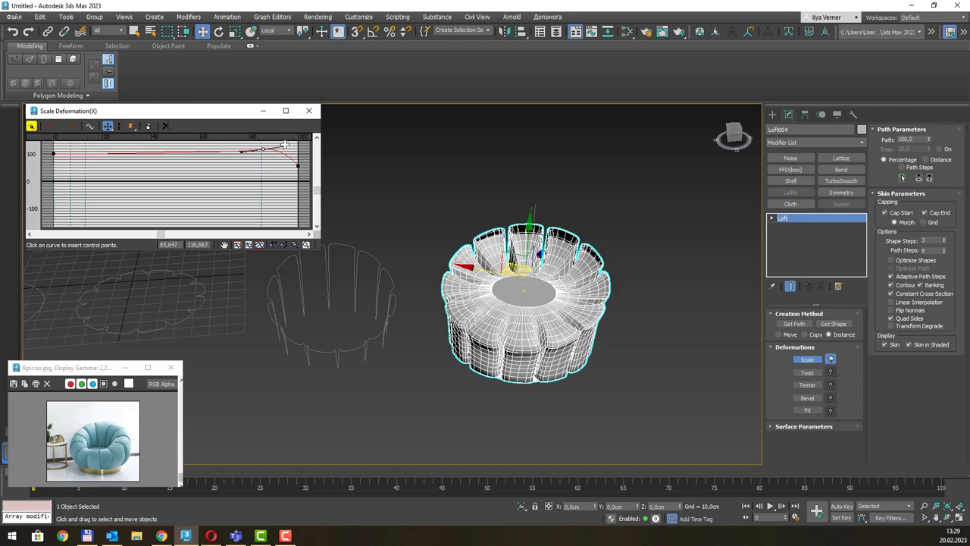
{"action": "mouse_move", "coordinate": [284, 149]}
{"action": "left_mouse_down"}
{"action": "mouse_move", "coordinate": [293, 149]}
{"action": "mouse_move", "coordinate": [263, 154]}
{"action": "left_mouse_up"}
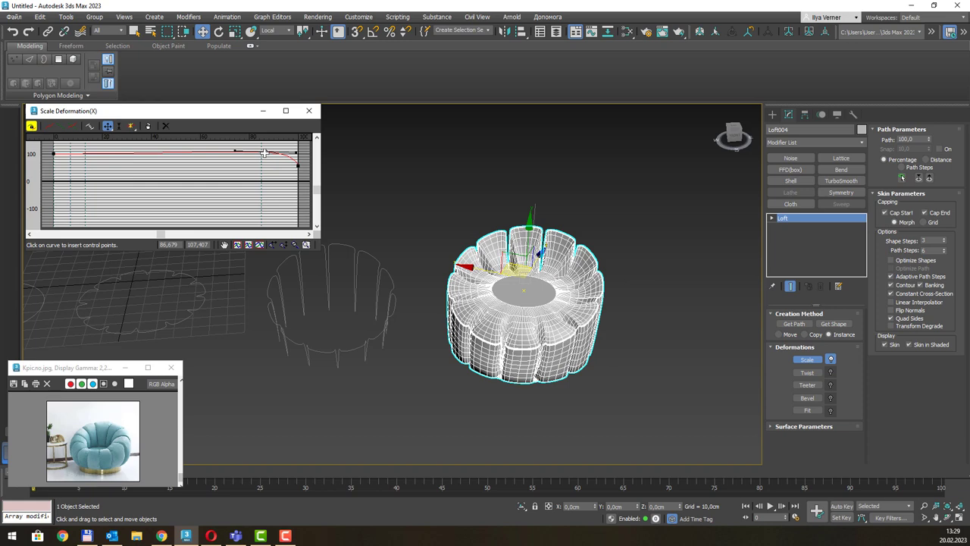
{"action": "middle_click_drag", "start_coordinate": [586, 223], "coordinate": [257, 200], "text": "alt"}
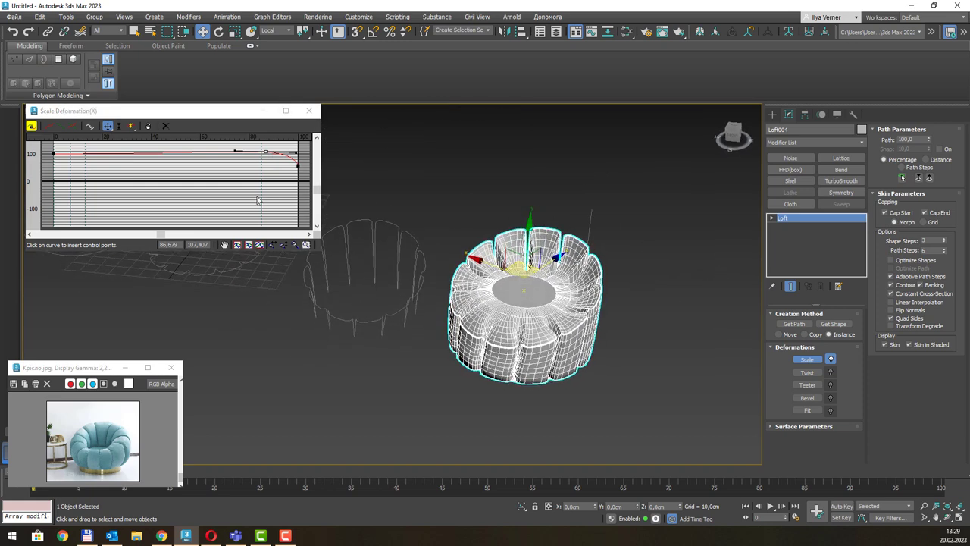
{"action": "left_click", "coordinate": [131, 126]}
Insert three control points along the scale curve and raise one to widen the chair
{"action": "left_click", "coordinate": [219, 151]}
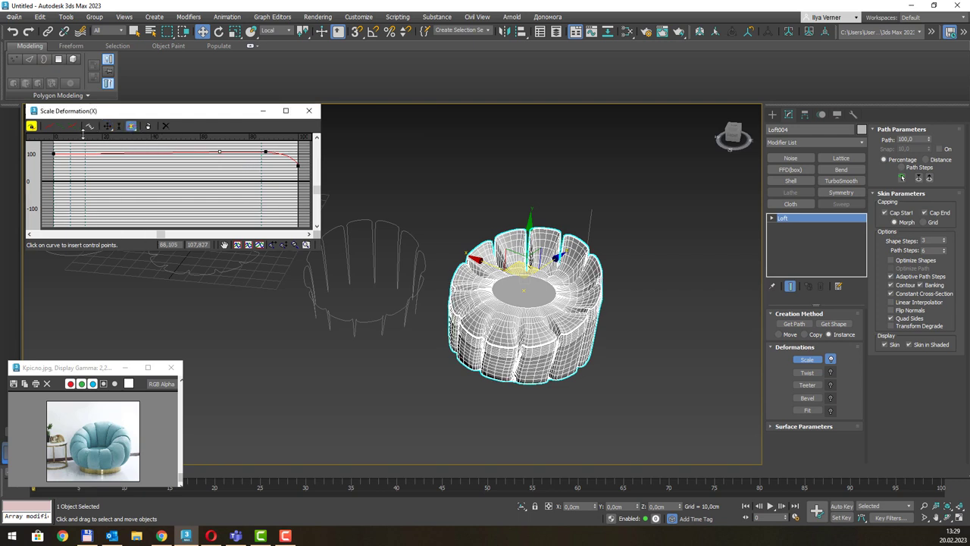
{"action": "left_click", "coordinate": [185, 152]}
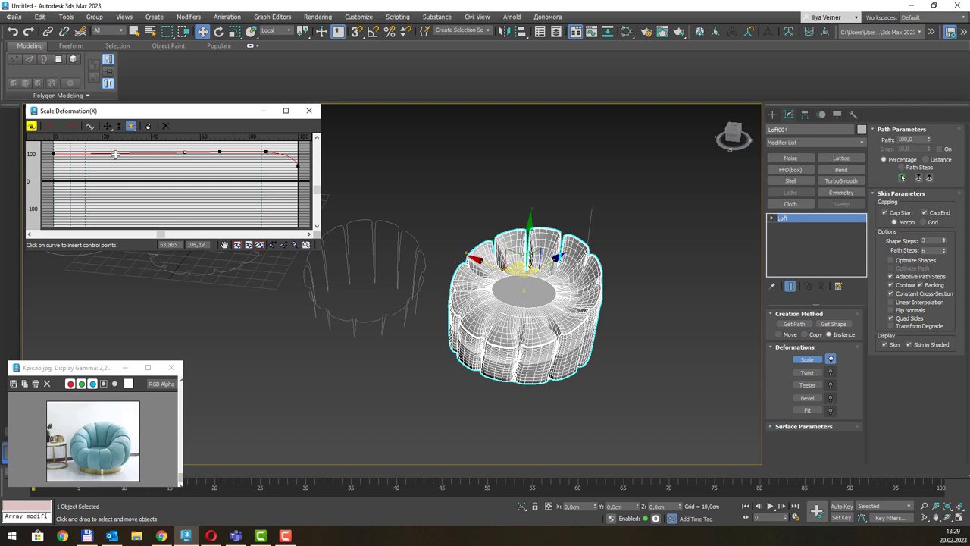
{"action": "left_click", "coordinate": [115, 153]}
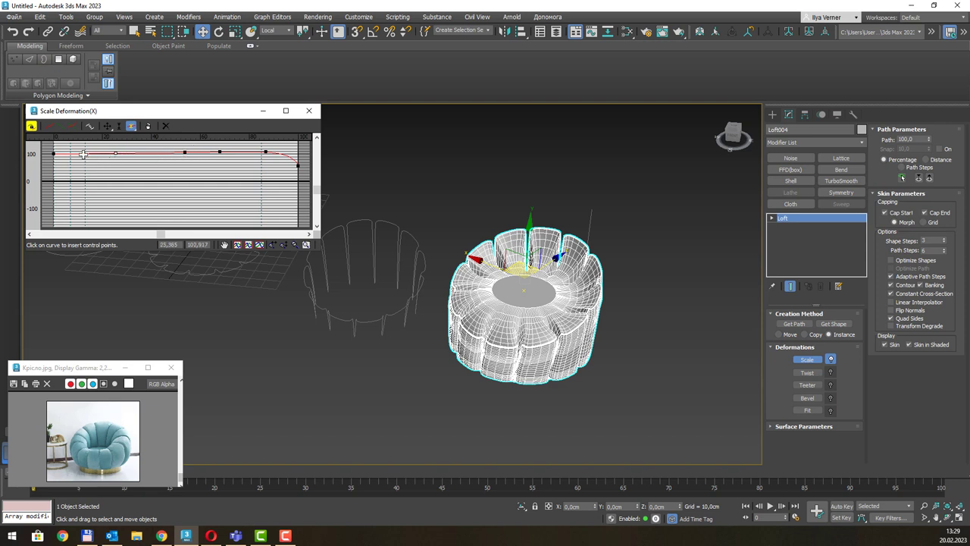
{"action": "right_click", "coordinate": [232, 171]}
{"action": "left_click_drag", "start_coordinate": [218, 152], "coordinate": [221, 150]}
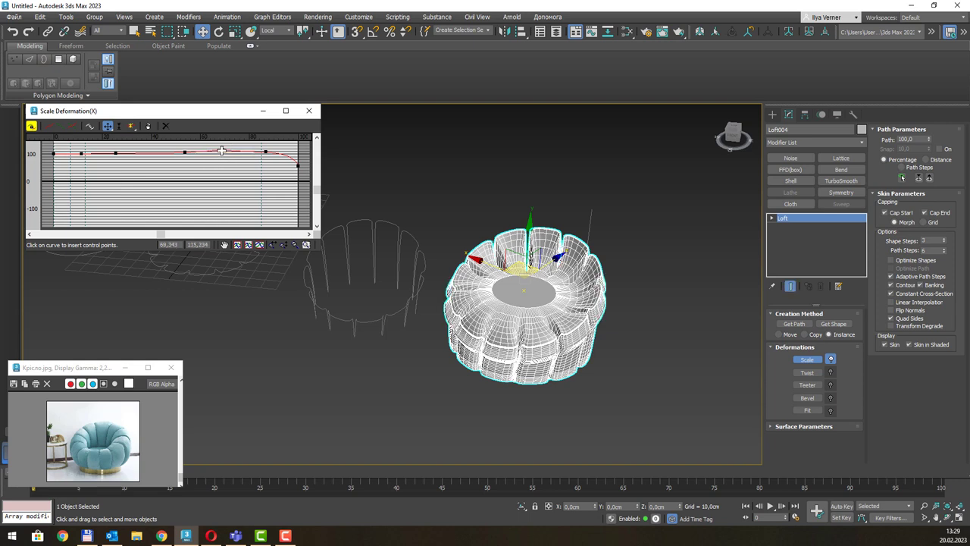
Make that point Bezier-Smooth and stretch its tangent handles to shape the body's swell
{"action": "right_click", "coordinate": [224, 155]}
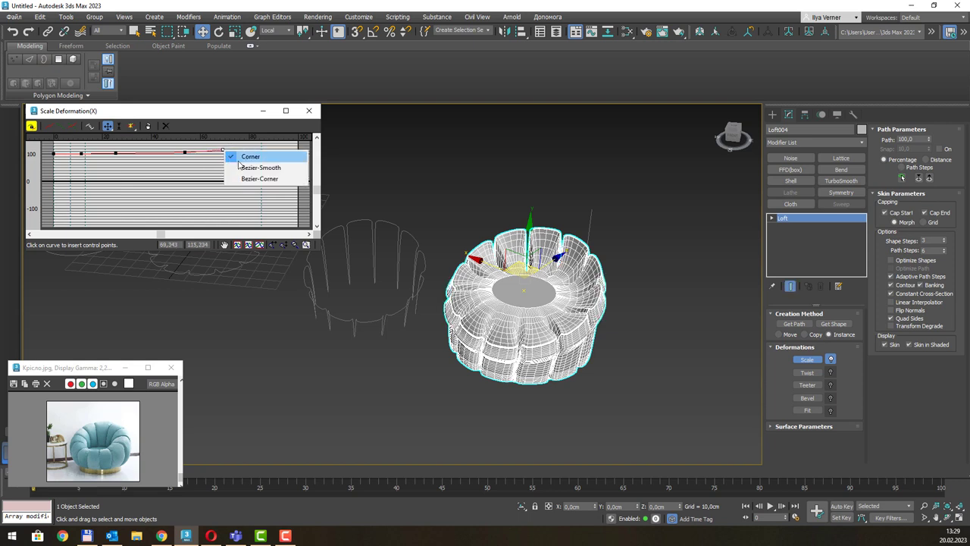
{"action": "left_click", "coordinate": [239, 168]}
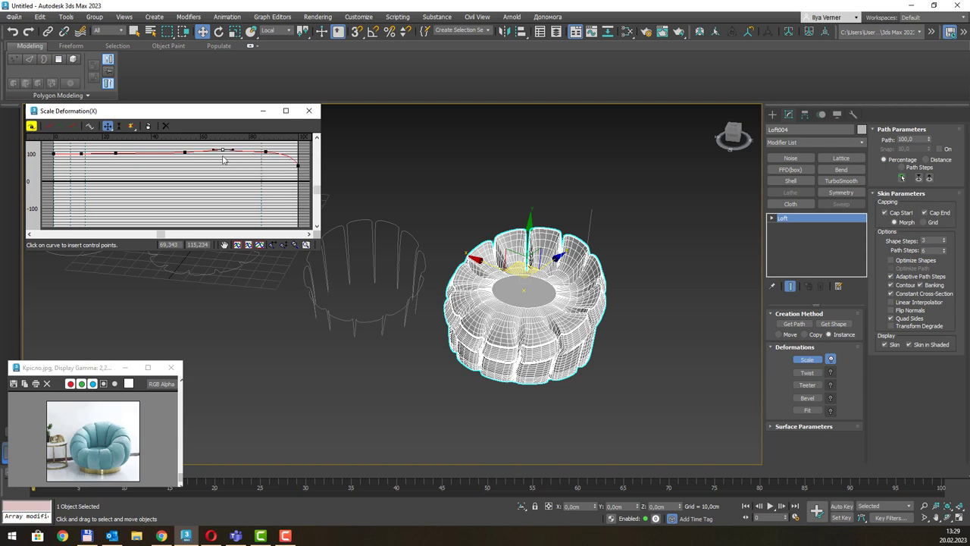
{"action": "right_click", "coordinate": [223, 158]}
{"action": "left_click", "coordinate": [247, 180]}
{"action": "right_click", "coordinate": [225, 149]}
{"action": "left_click", "coordinate": [247, 168]}
{"action": "left_click_drag", "start_coordinate": [234, 149], "coordinate": [244, 148]}
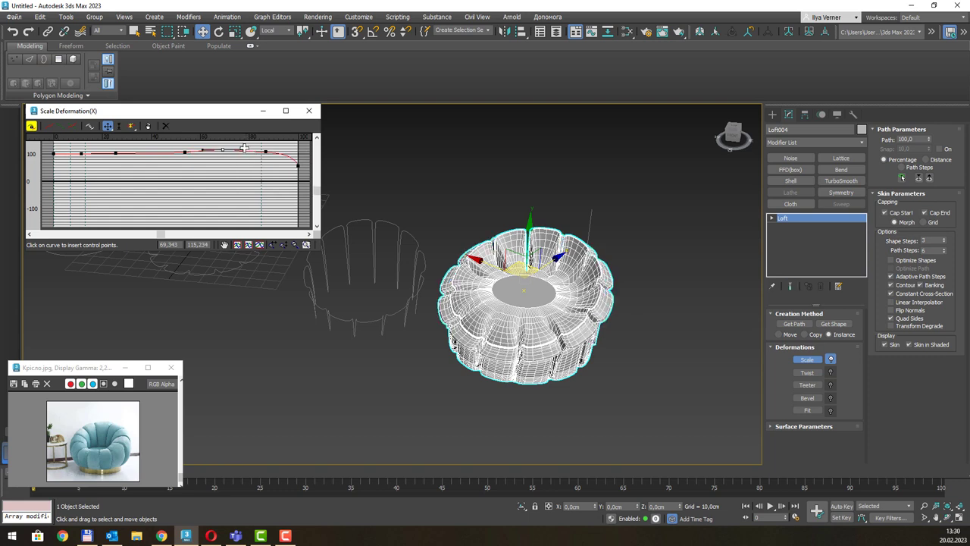
{"action": "left_click_drag", "start_coordinate": [220, 149], "coordinate": [219, 155]}
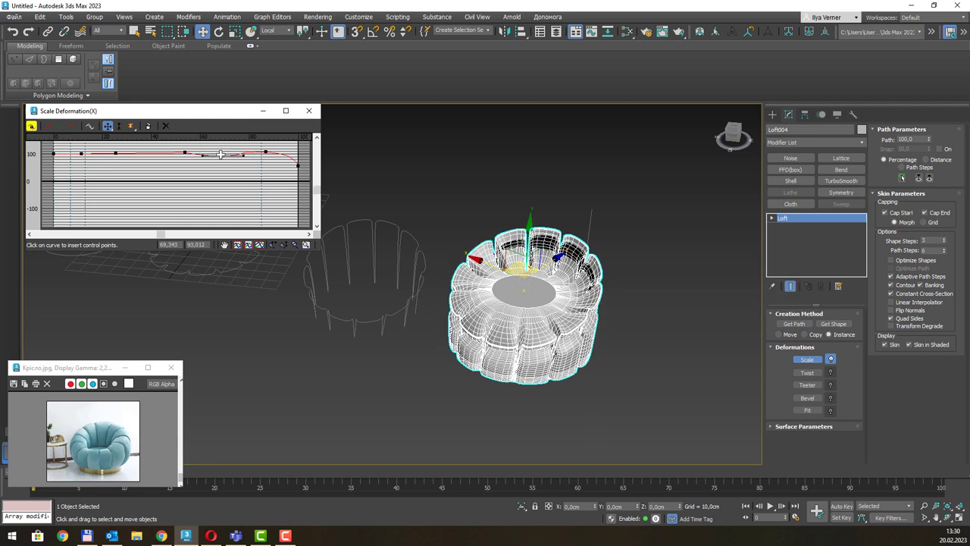
Delete one point, slide the ~54% point to ~57%, and raise the mid-path point near 109
{"action": "key", "text": "Delete"}
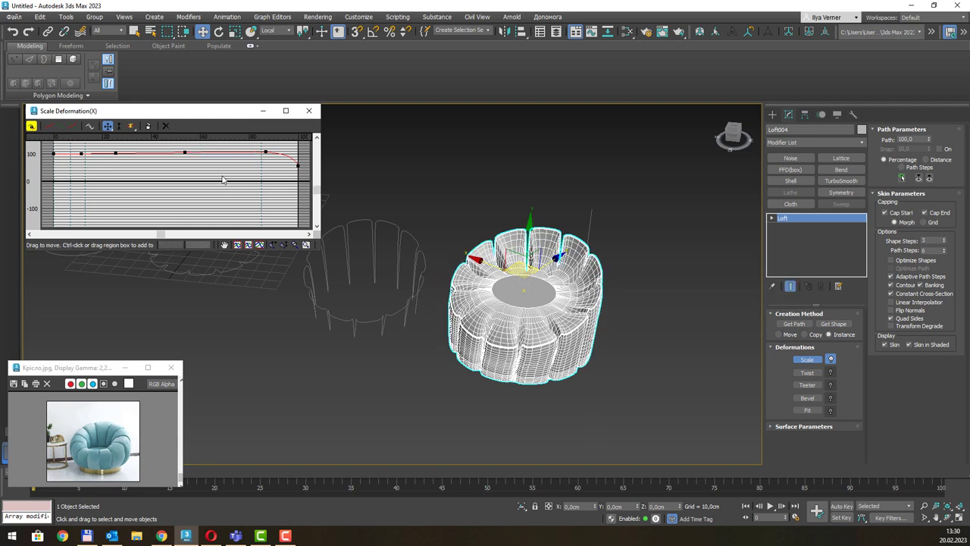
{"action": "left_click", "coordinate": [183, 152]}
{"action": "left_click_drag", "start_coordinate": [184, 153], "coordinate": [193, 152]}
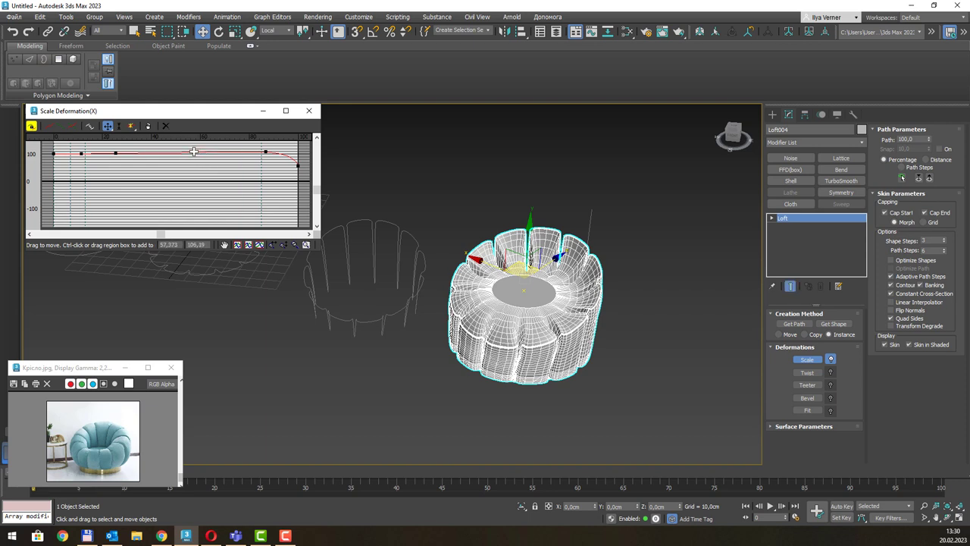
{"action": "left_click", "coordinate": [193, 150]}
{"action": "left_click_drag", "start_coordinate": [194, 152], "coordinate": [192, 152]}
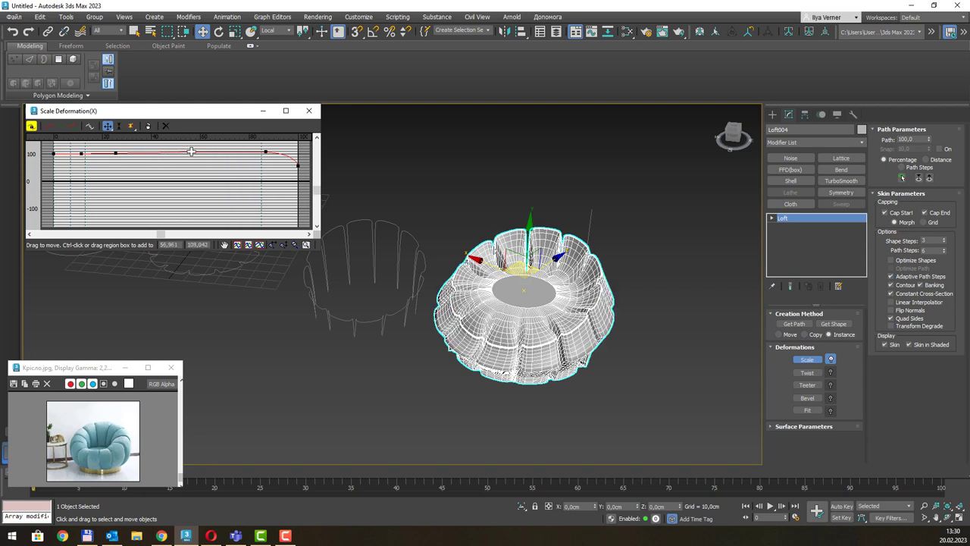
Make the scale curve's first point a Bezier-Corner and raise its handle to round the chair's base
{"action": "left_click", "coordinate": [54, 154]}
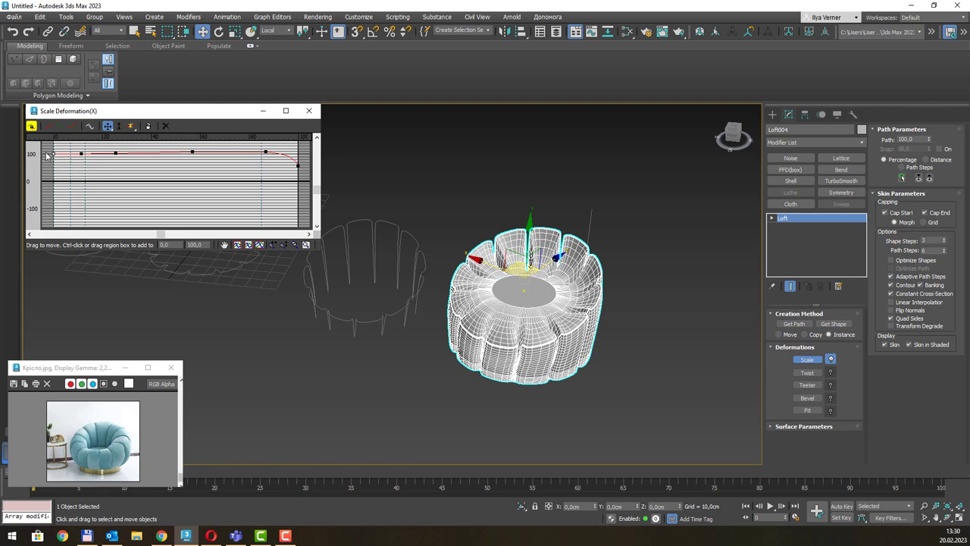
{"action": "right_click", "coordinate": [56, 155]}
{"action": "left_click", "coordinate": [84, 182]}
{"action": "left_click_drag", "start_coordinate": [59, 152], "coordinate": [72, 141]}
{"action": "mouse_move", "coordinate": [494, 321]}
{"action": "middle_mouse_down", "text": "alt"}
{"action": "mouse_move", "coordinate": [519, 270]}
{"action": "mouse_move", "coordinate": [530, 288]}
{"action": "mouse_move", "coordinate": [550, 276]}
{"action": "middle_mouse_up", "text": "alt"}
{"action": "scroll", "coordinate": [531, 288], "scroll_direction": "up", "scroll_amount": 5}
{"action": "mouse_move", "coordinate": [552, 210]}
{"action": "middle_mouse_down", "text": "alt"}
{"action": "mouse_move", "coordinate": [566, 253]}
{"action": "mouse_move", "coordinate": [550, 190]}
{"action": "mouse_move", "coordinate": [544, 198]}
{"action": "mouse_move", "coordinate": [586, 262]}
{"action": "mouse_move", "coordinate": [548, 256]}
{"action": "mouse_move", "coordinate": [612, 263]}
{"action": "mouse_move", "coordinate": [540, 271]}
{"action": "middle_mouse_up", "text": "alt"}
Turn off Make Symmetrical to unlink the X and Y scale curves
{"action": "scroll", "coordinate": [549, 190], "scroll_direction": "down", "scroll_amount": 3}
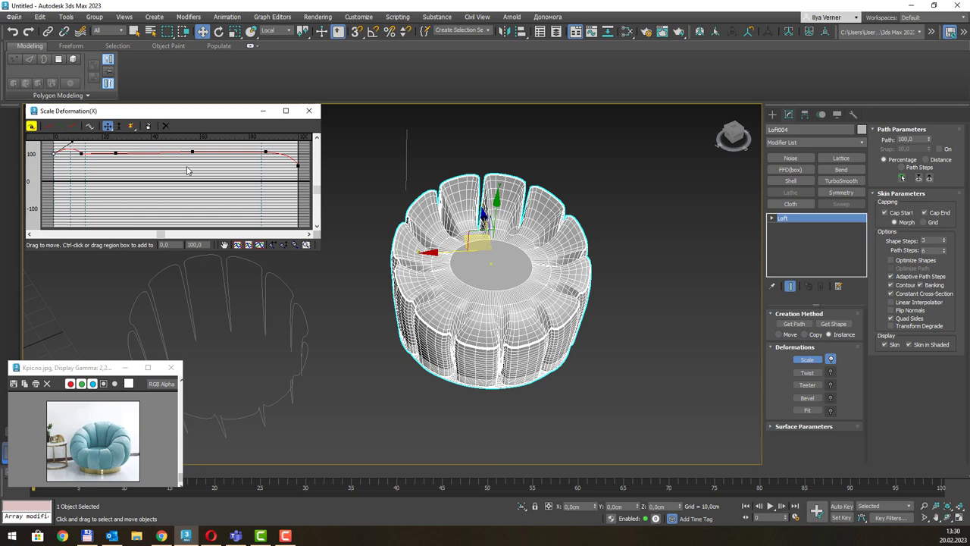
{"action": "left_click", "coordinate": [188, 170]}
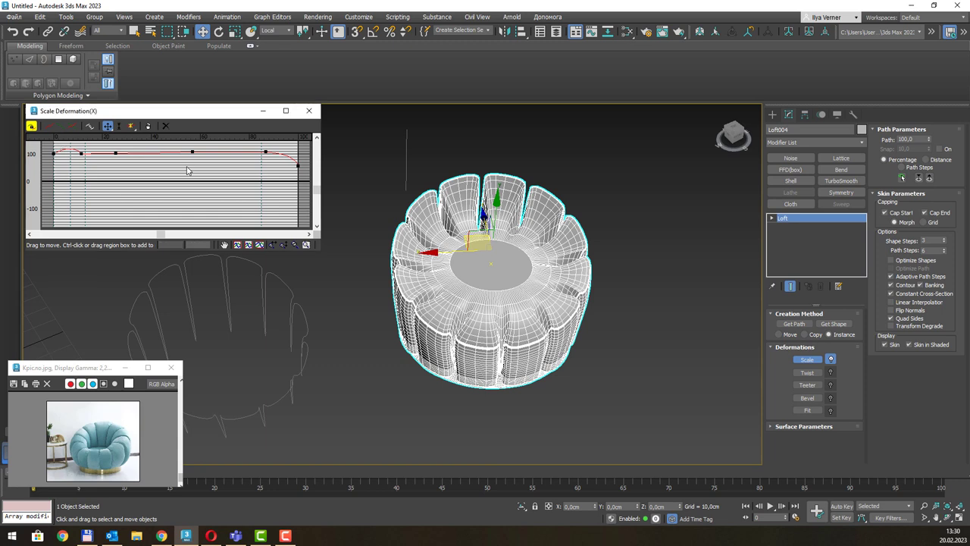
{"action": "left_click", "coordinate": [30, 126]}
Raise the ~87% curve point to about 118 and drop the end point to about 87
{"action": "left_click", "coordinate": [266, 150]}
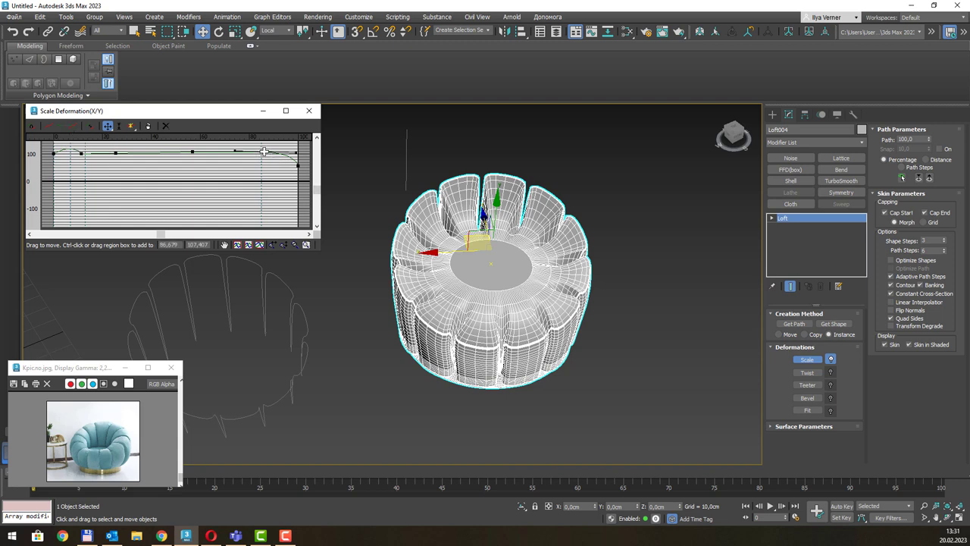
{"action": "left_click_drag", "start_coordinate": [264, 151], "coordinate": [266, 155]}
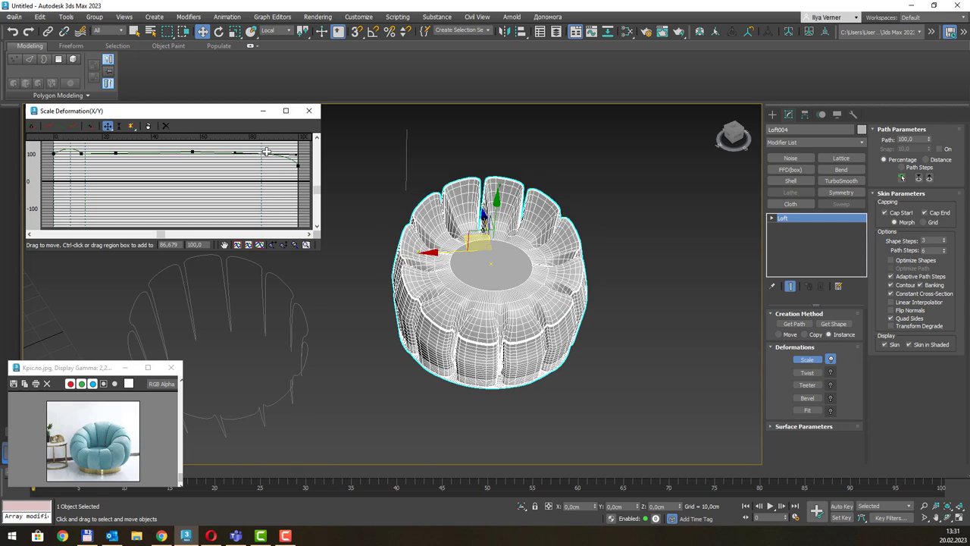
{"action": "left_click_drag", "start_coordinate": [266, 152], "coordinate": [285, 154]}
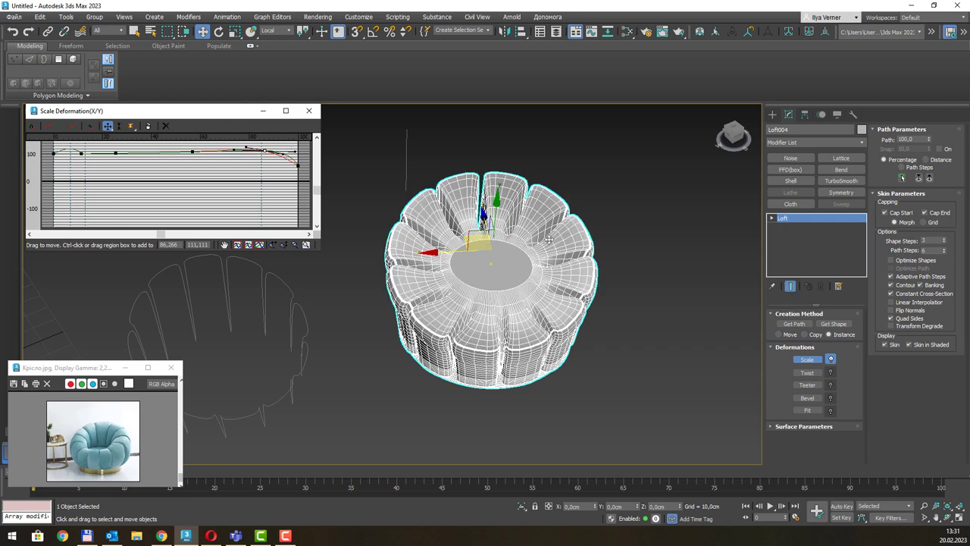
{"action": "middle_click_drag", "start_coordinate": [549, 239], "coordinate": [532, 228], "text": "alt"}
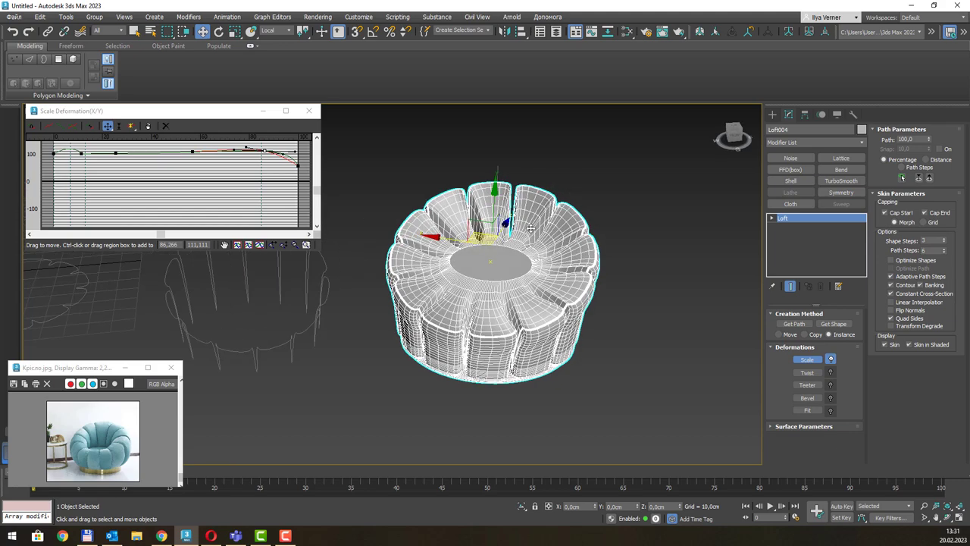
{"action": "mouse_move", "coordinate": [531, 227]}
{"action": "middle_mouse_down", "text": "alt"}
{"action": "mouse_move", "coordinate": [542, 228]}
{"action": "mouse_move", "coordinate": [514, 226]}
{"action": "mouse_move", "coordinate": [444, 187]}
{"action": "middle_mouse_up", "text": "alt"}
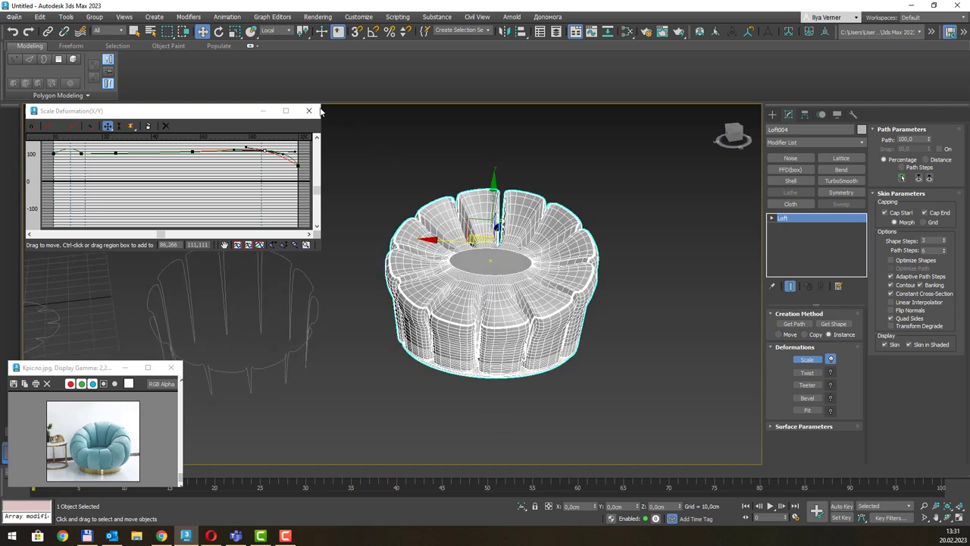
Close the Scale Deformation window
{"action": "left_click", "coordinate": [309, 110]}
{"action": "scroll", "coordinate": [386, 260], "scroll_direction": "down", "scroll_amount": 3}
{"action": "scroll", "coordinate": [386, 260], "scroll_direction": "down", "scroll_amount": 3}
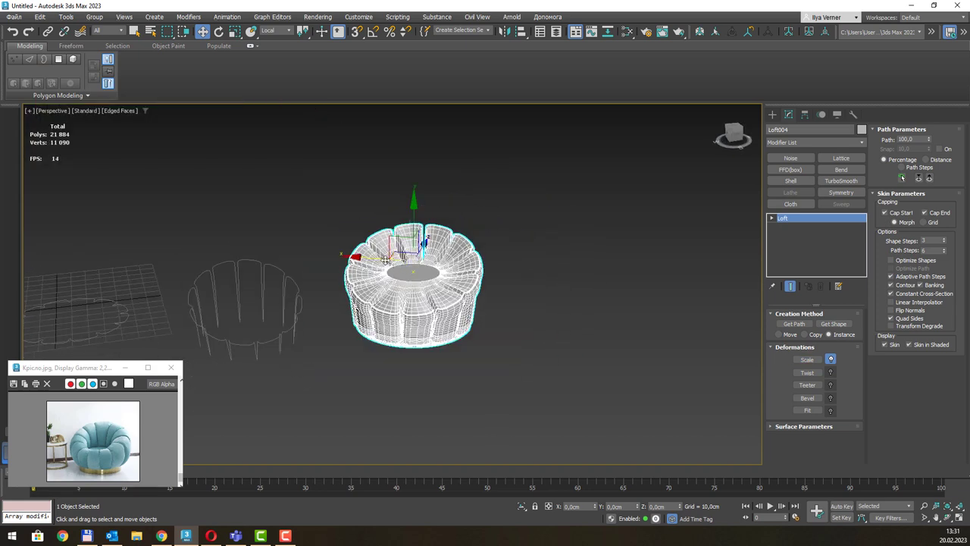
Clone the seat to the right as an independent copy, Loft005
{"action": "left_click_drag", "start_coordinate": [385, 260], "coordinate": [599, 273], "text": "shift"}
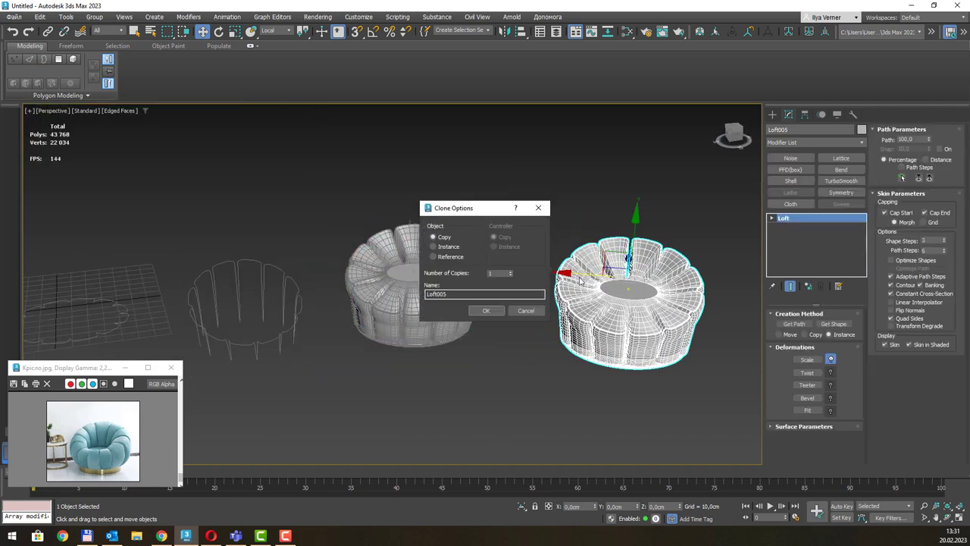
{"action": "left_click", "coordinate": [485, 311]}
{"action": "key", "text": "q"}
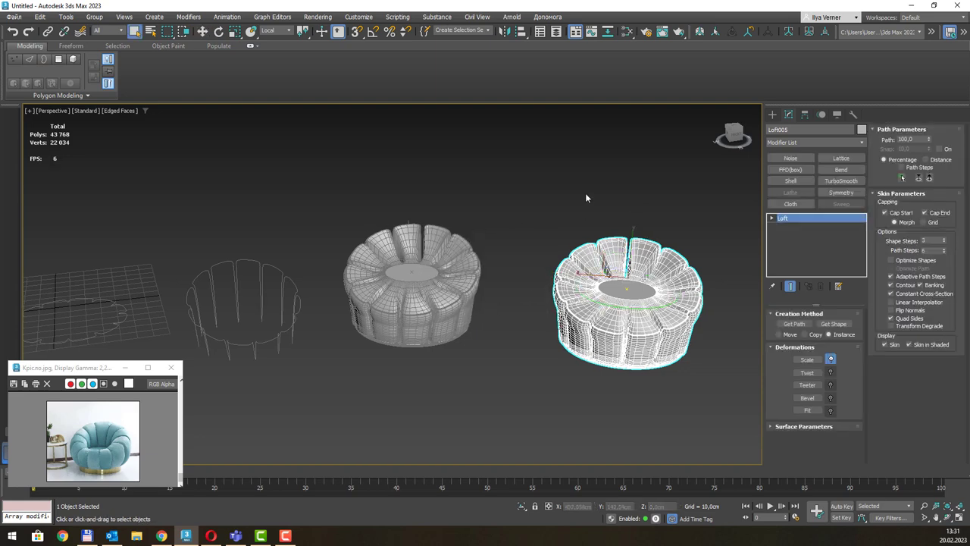
{"action": "middle_click_drag", "start_coordinate": [585, 198], "coordinate": [372, 190]}
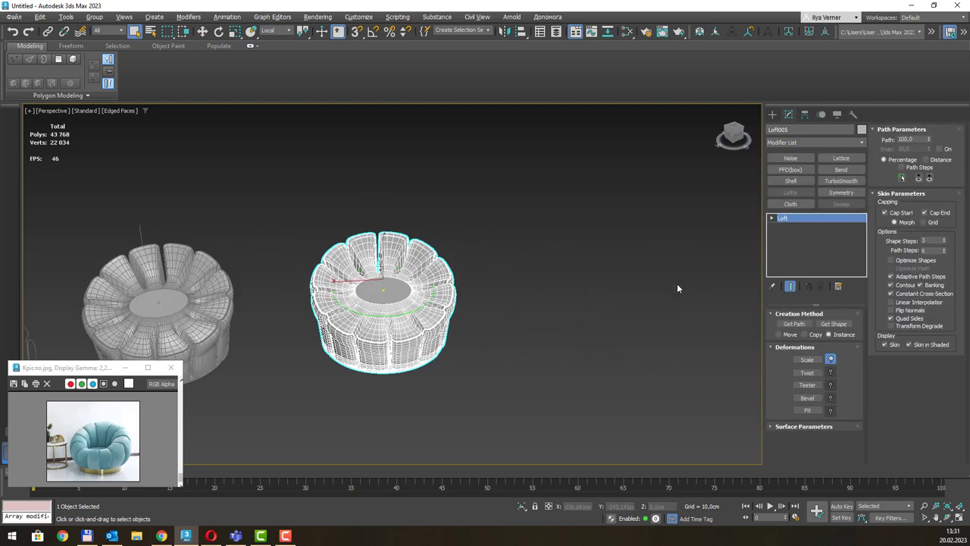
Convert Loft005 to an Editable Poly
{"action": "right_click", "coordinate": [414, 270]}
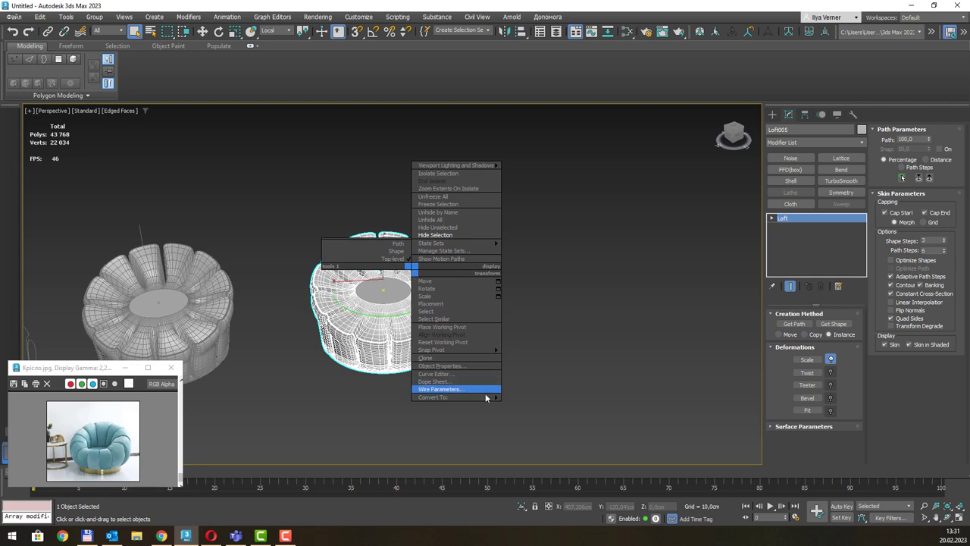
{"action": "left_click", "coordinate": [480, 400]}
{"action": "right_click", "coordinate": [396, 273]}
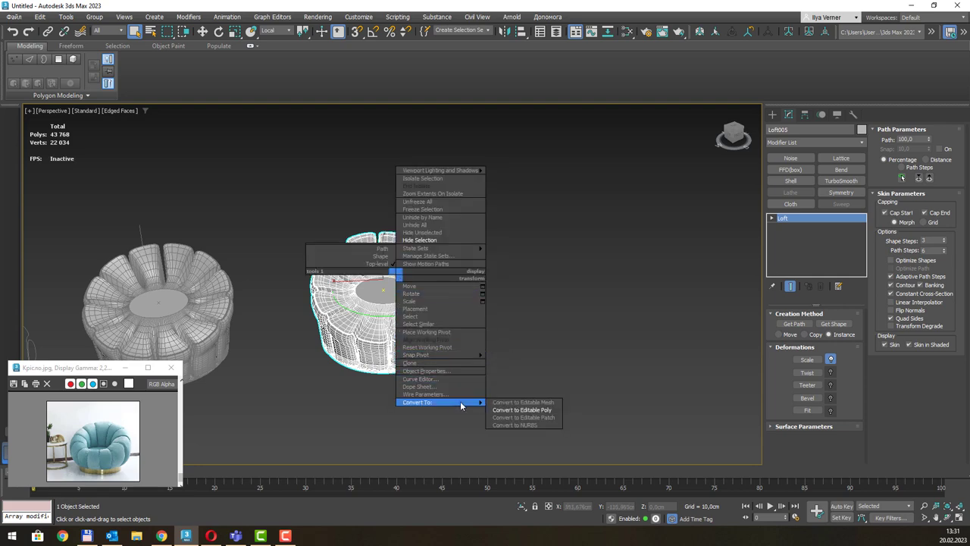
{"action": "left_click", "coordinate": [522, 409]}
With 20 cm Soft Selection falloff, push Loft005's centre cap polygon down into a smooth bowl
{"action": "key", "text": "4"}
{"action": "left_click", "coordinate": [389, 291]}
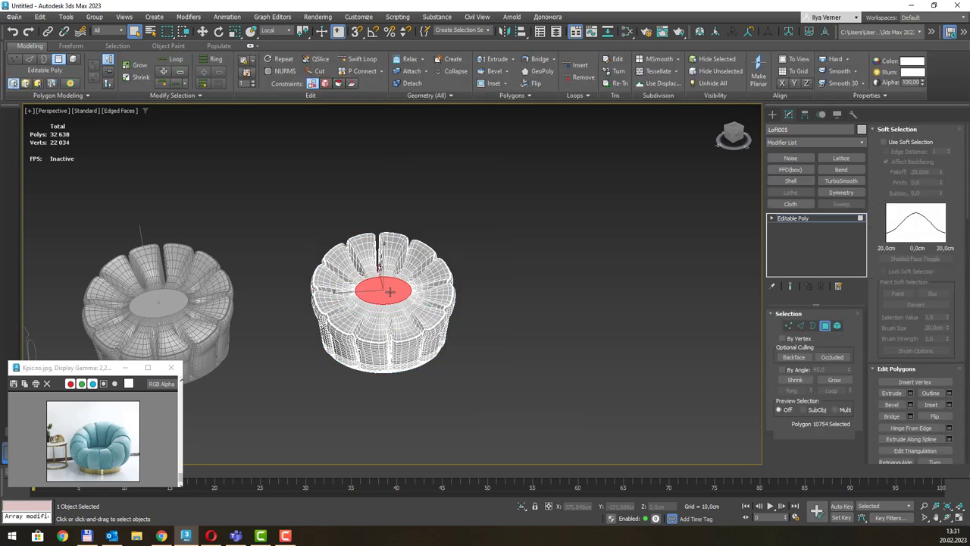
{"action": "left_click", "coordinate": [904, 142]}
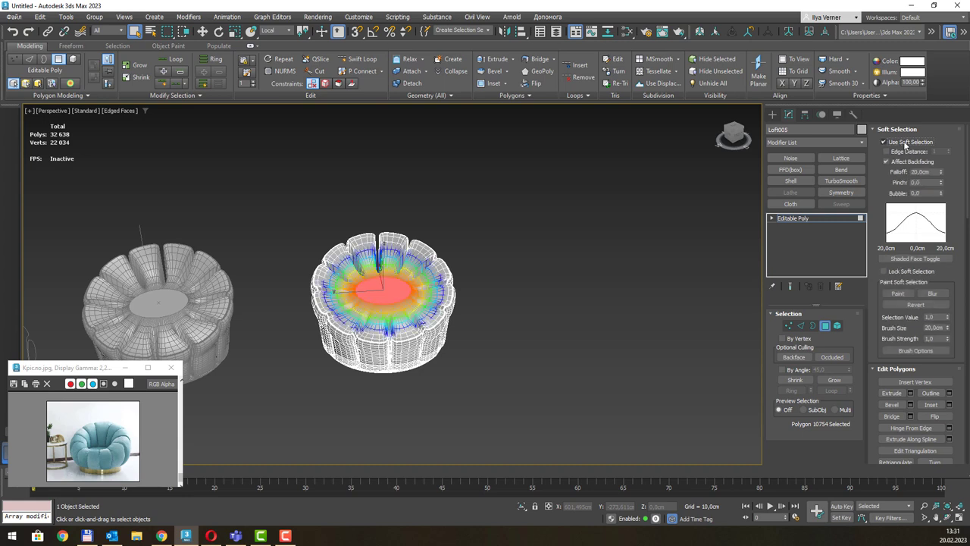
{"action": "key", "text": "w"}
{"action": "left_click_drag", "start_coordinate": [384, 242], "coordinate": [383, 258]}
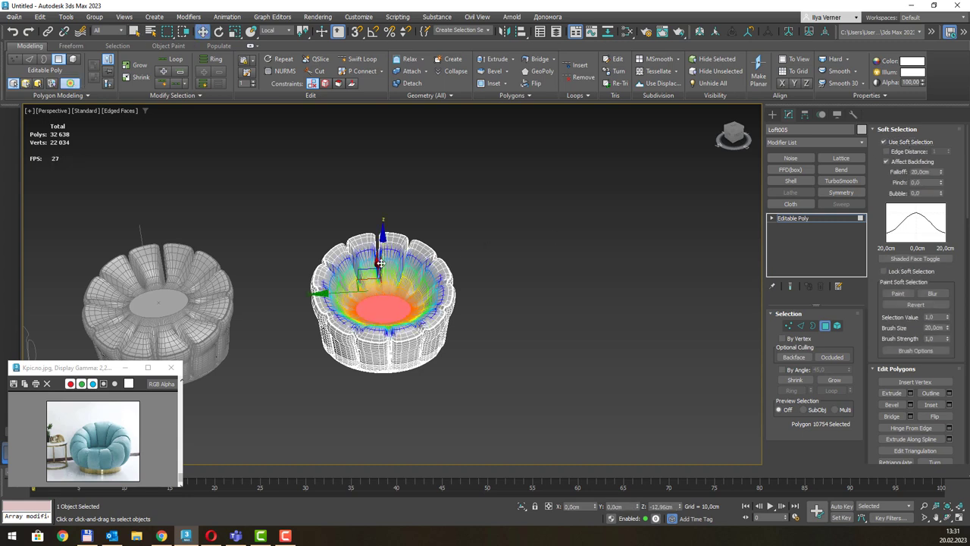
{"action": "left_click_drag", "start_coordinate": [383, 258], "coordinate": [478, 282]}
{"action": "mouse_move", "coordinate": [478, 282]}
{"action": "middle_mouse_down", "text": "alt"}
{"action": "mouse_move", "coordinate": [419, 276]}
{"action": "mouse_move", "coordinate": [395, 257]}
{"action": "middle_mouse_up", "text": "alt"}
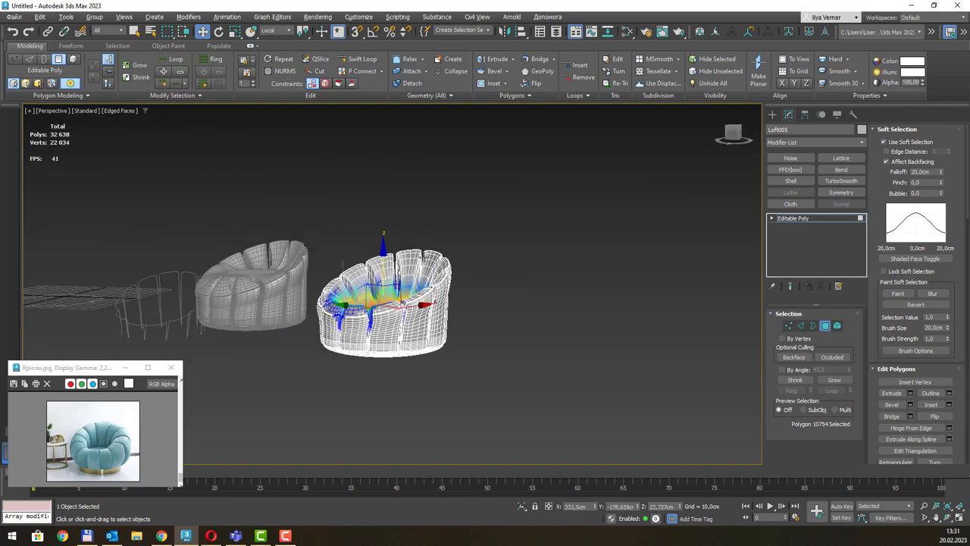
{"action": "left_click", "coordinate": [515, 257]}
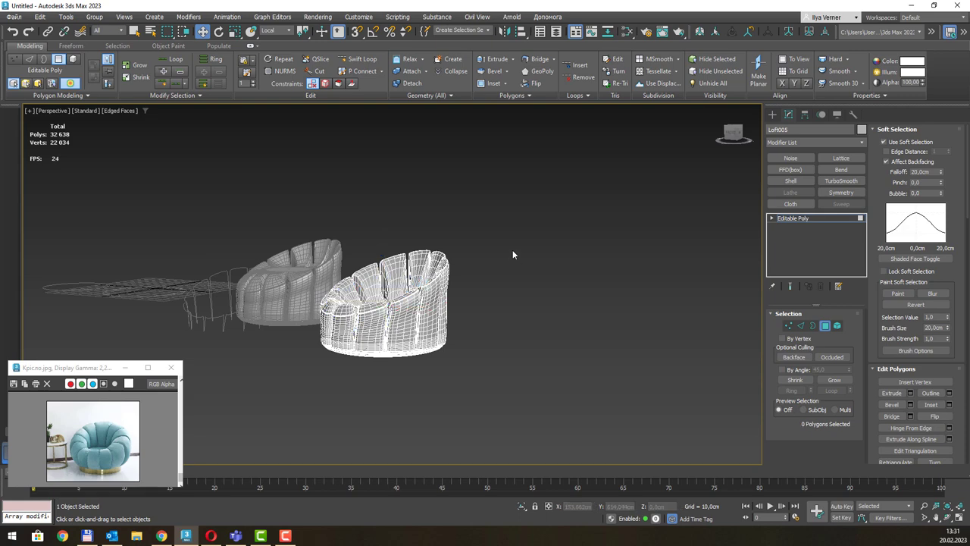
{"action": "mouse_move", "coordinate": [513, 255]}
{"action": "middle_mouse_down", "text": "alt"}
{"action": "mouse_move", "coordinate": [437, 259]}
{"action": "mouse_move", "coordinate": [568, 263]}
{"action": "mouse_move", "coordinate": [429, 263]}
{"action": "mouse_move", "coordinate": [410, 320]}
{"action": "middle_mouse_up", "text": "alt"}
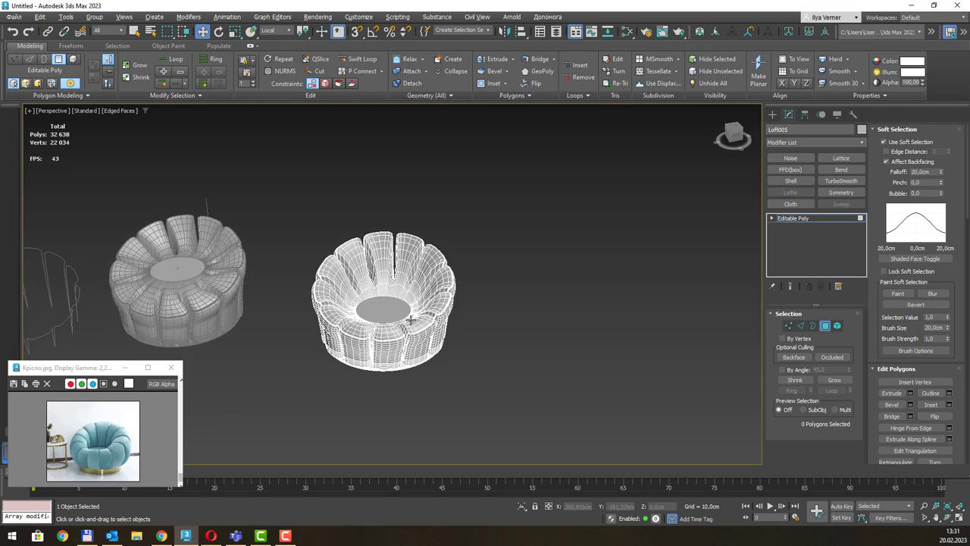
{"action": "scroll", "coordinate": [404, 299], "scroll_direction": "up", "scroll_amount": 2}
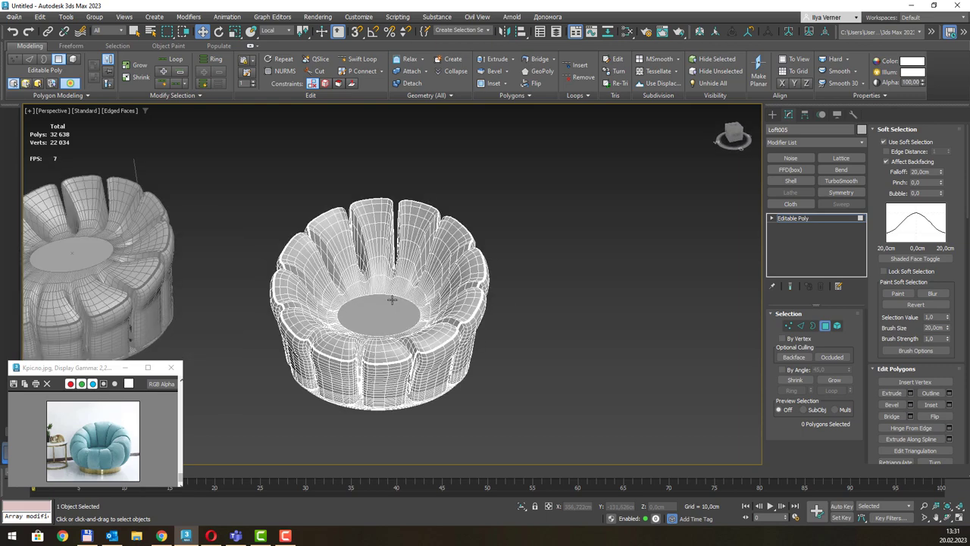
Turn off Soft Selection and delete Loft005's seat cap polygon, leaving an open hole
{"action": "left_click", "coordinate": [807, 220]}
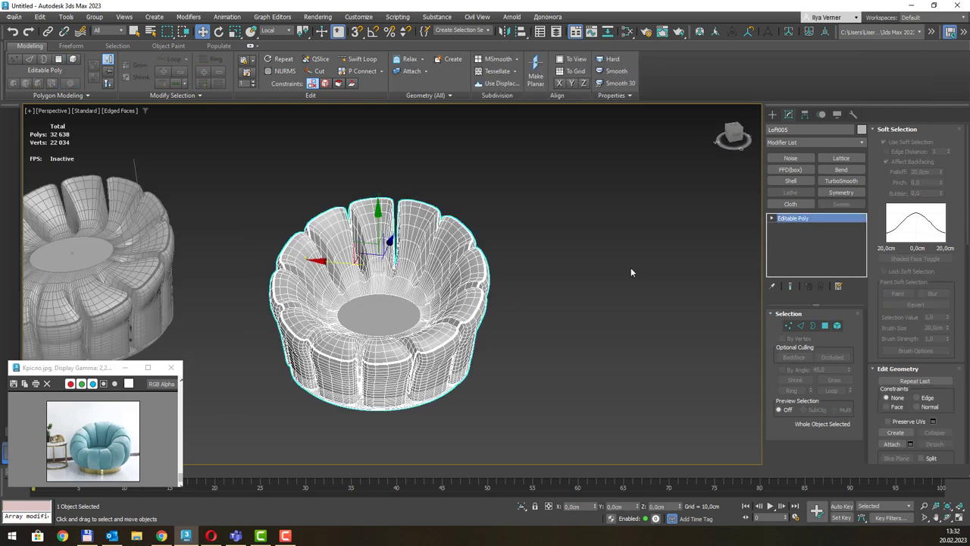
{"action": "mouse_move", "coordinate": [632, 271]}
{"action": "middle_mouse_down", "text": "alt"}
{"action": "mouse_move", "coordinate": [554, 275]}
{"action": "mouse_move", "coordinate": [543, 266]}
{"action": "mouse_move", "coordinate": [565, 272]}
{"action": "middle_mouse_up", "text": "alt"}
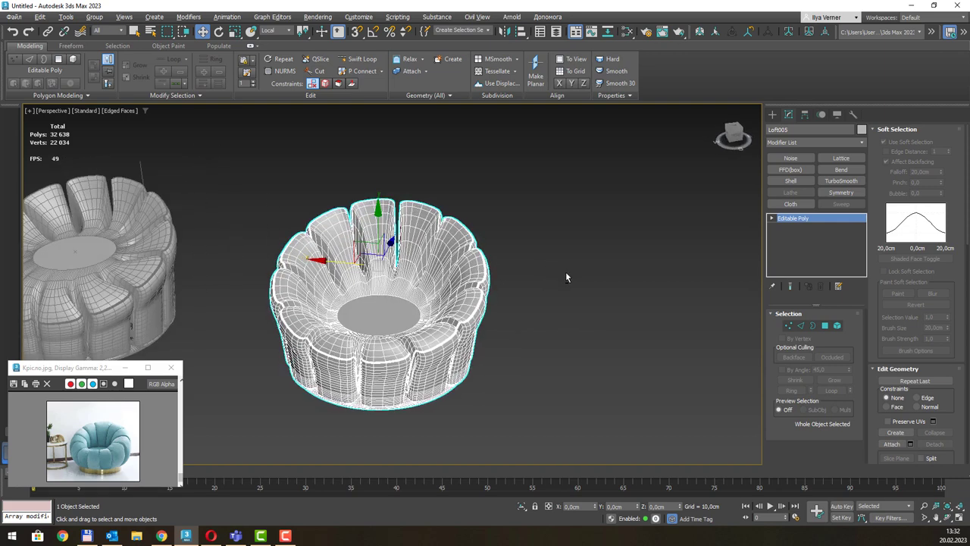
{"action": "left_click", "coordinate": [385, 313]}
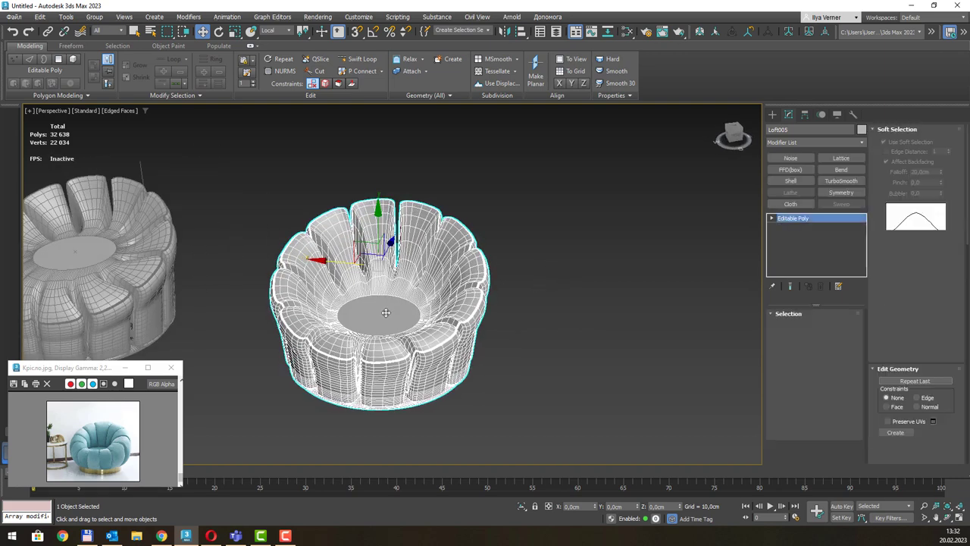
{"action": "key", "text": "4"}
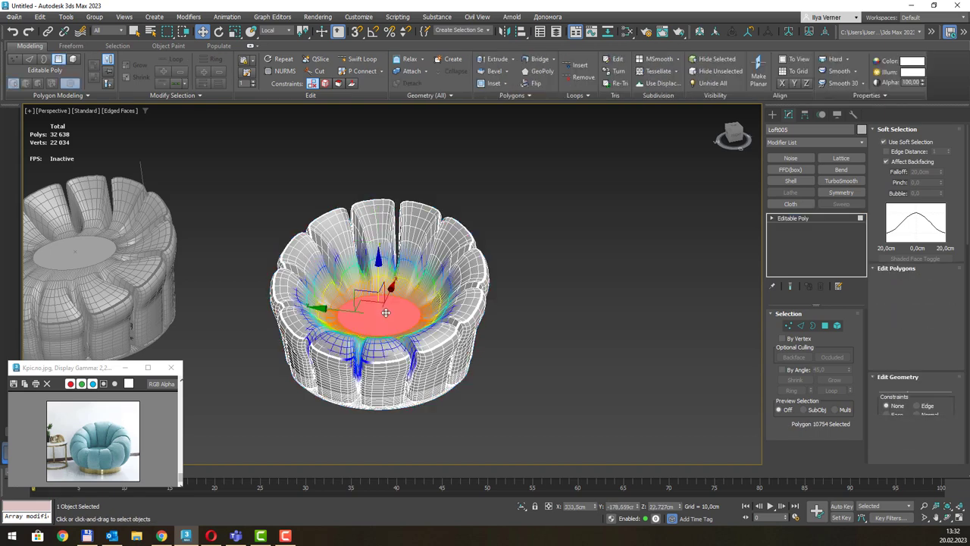
{"action": "left_click", "coordinate": [883, 142]}
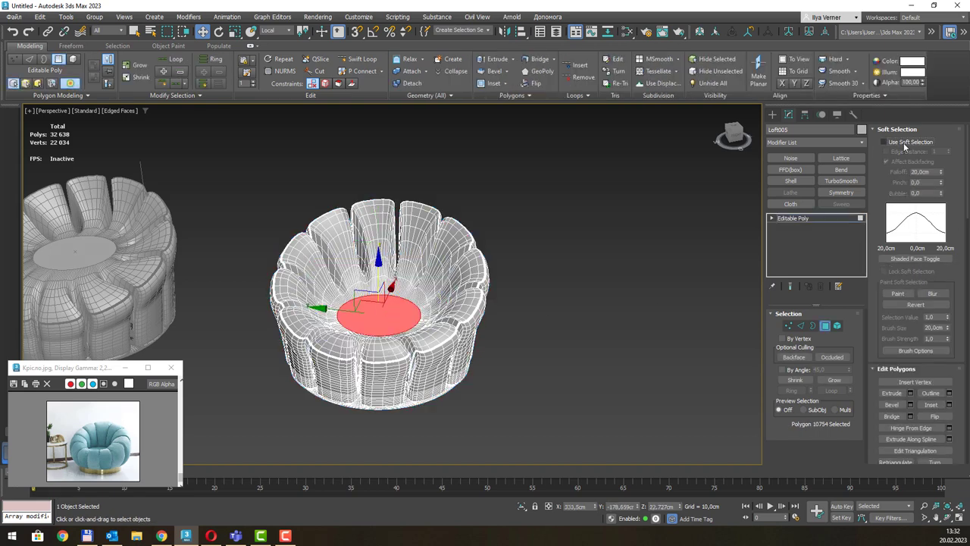
{"action": "key", "text": "ctrl+z"}
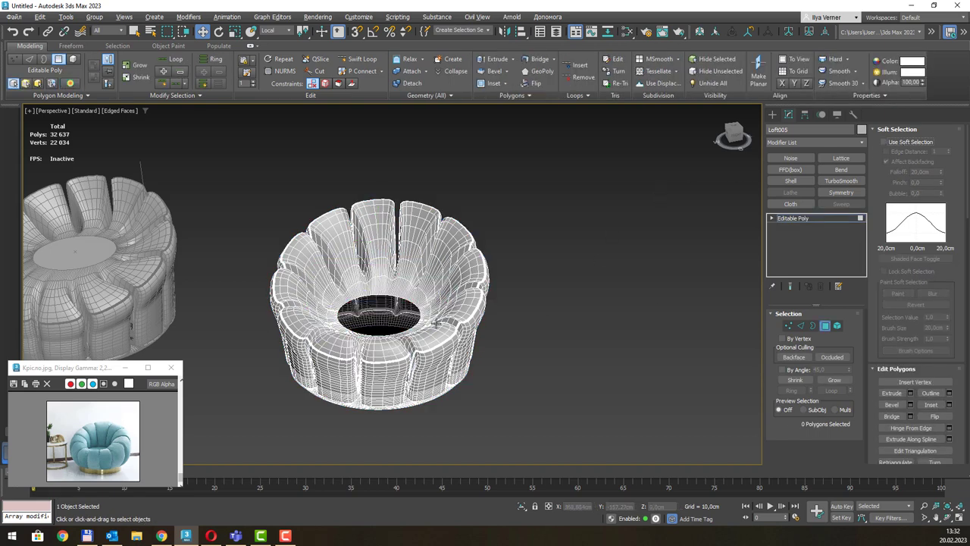
{"action": "middle_click_drag", "start_coordinate": [437, 324], "coordinate": [407, 334], "text": "alt"}
{"action": "key", "text": "Delete"}
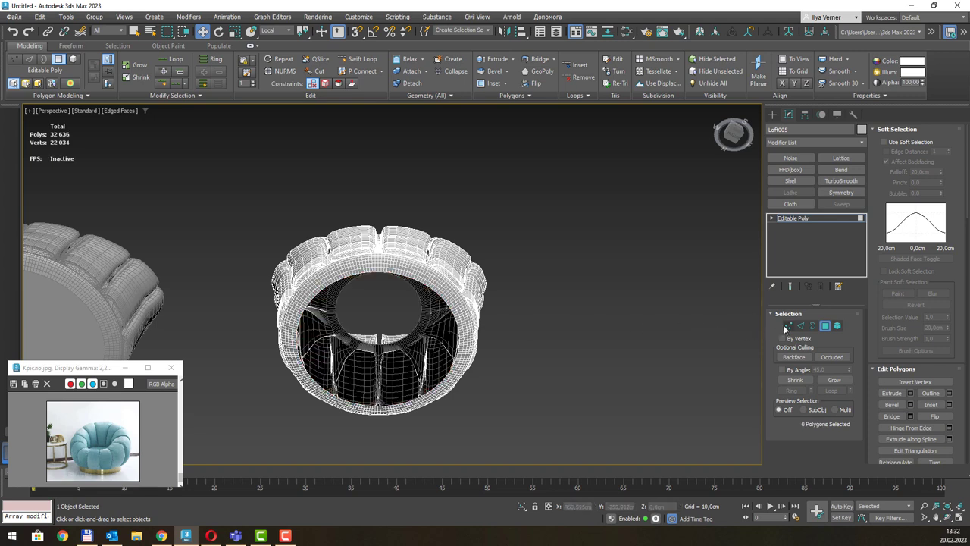
Shift-scale the hole's border inward into new faces and collapse them to one centre point
{"action": "key", "text": "3"}
{"action": "left_click", "coordinate": [406, 279]}
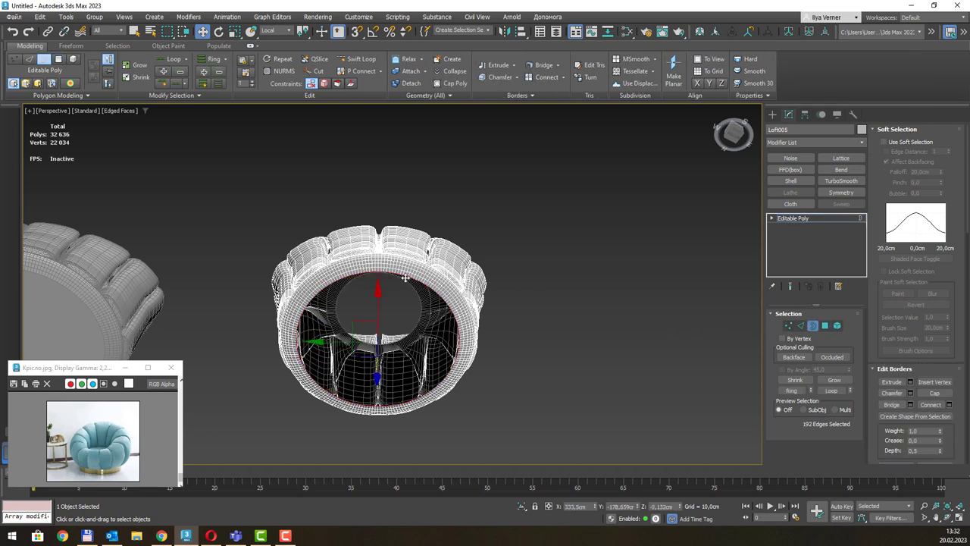
{"action": "key", "text": "r"}
{"action": "mouse_move", "coordinate": [360, 310]}
{"action": "left_mouse_down", "text": "shift"}
{"action": "mouse_move", "coordinate": [458, 401]}
{"action": "mouse_move", "coordinate": [693, 448]}
{"action": "left_mouse_up", "text": "shift"}
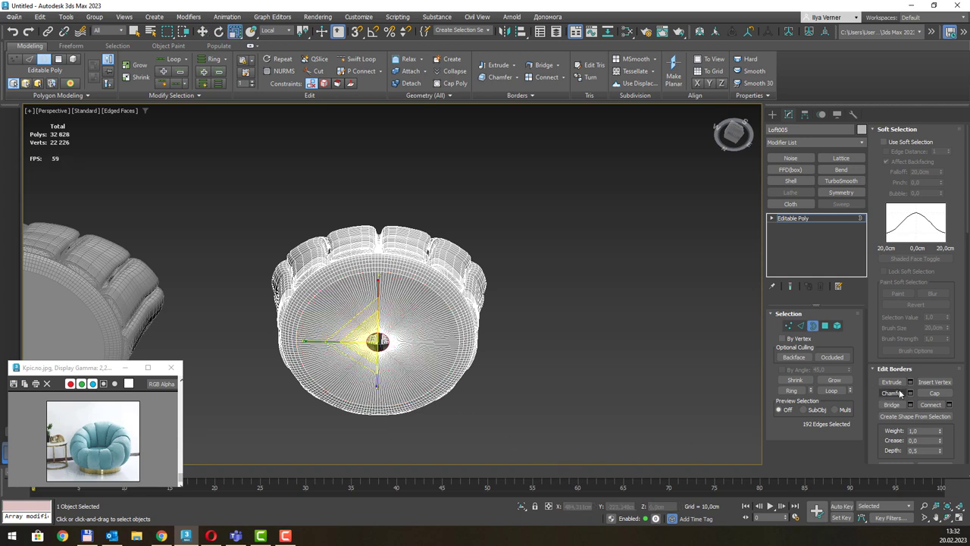
{"action": "scroll", "coordinate": [934, 383], "scroll_direction": "down", "scroll_amount": 2}
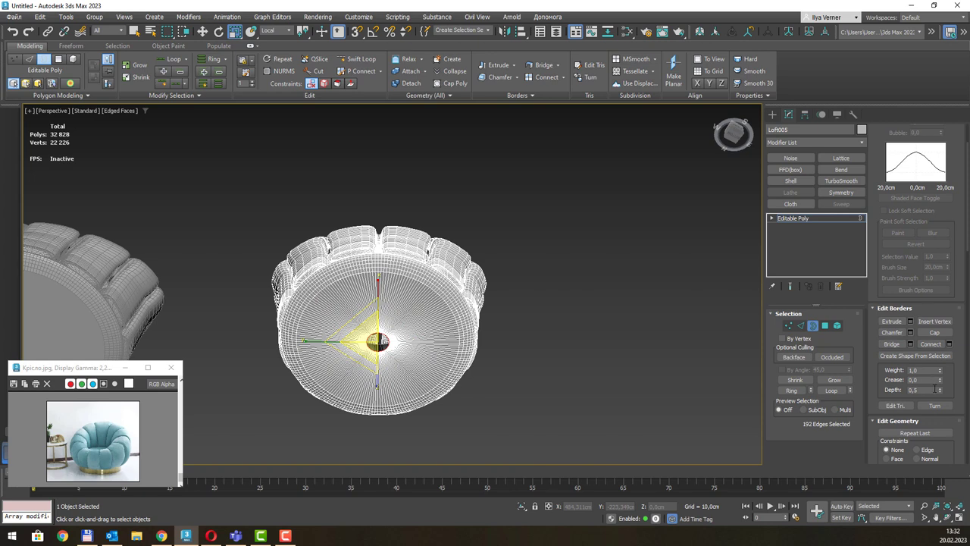
{"action": "scroll", "coordinate": [917, 319], "scroll_direction": "up", "scroll_amount": 1}
{"action": "scroll", "coordinate": [911, 303], "scroll_direction": "up", "scroll_amount": 1}
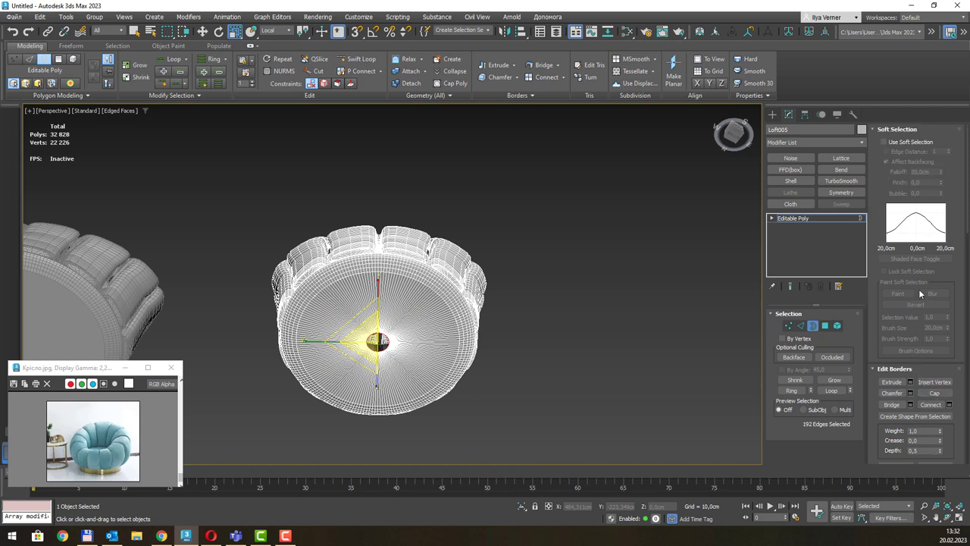
{"action": "scroll", "coordinate": [919, 296], "scroll_direction": "down", "scroll_amount": 3}
{"action": "scroll", "coordinate": [925, 307], "scroll_direction": "down", "scroll_amount": 2}
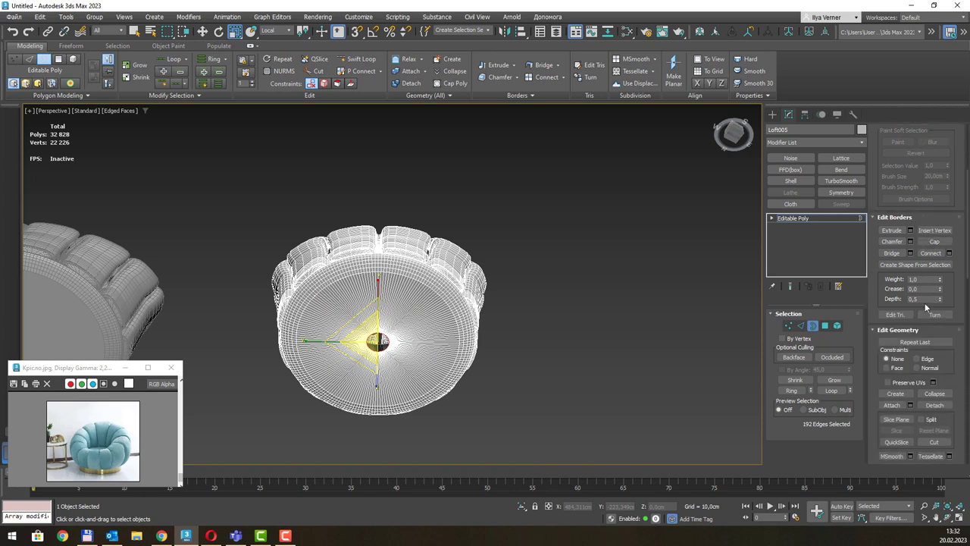
{"action": "left_click", "coordinate": [936, 394]}
{"action": "middle_click_drag", "start_coordinate": [425, 274], "coordinate": [382, 325], "text": "alt"}
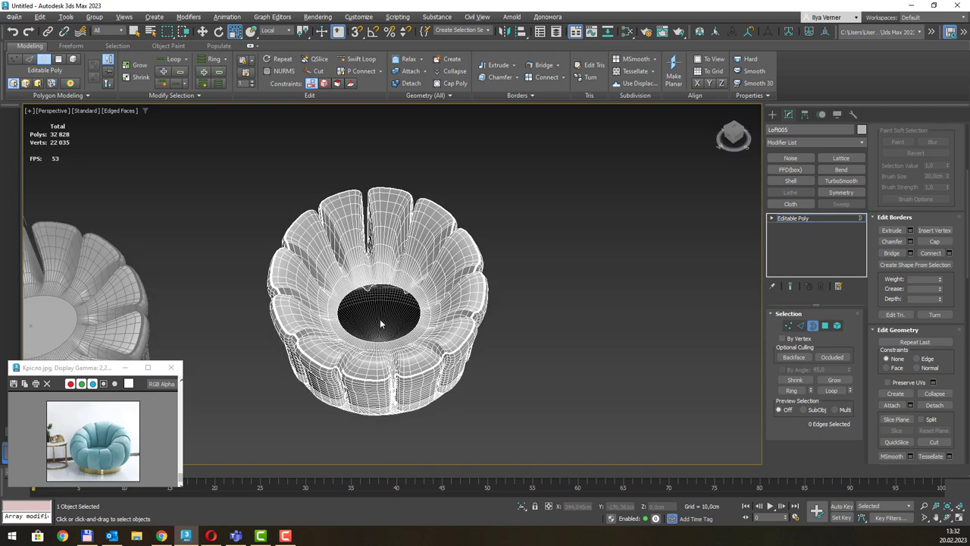
Shift-scale the seat hole border inward and collapse it to a single centre point
{"action": "left_click", "coordinate": [387, 285]}
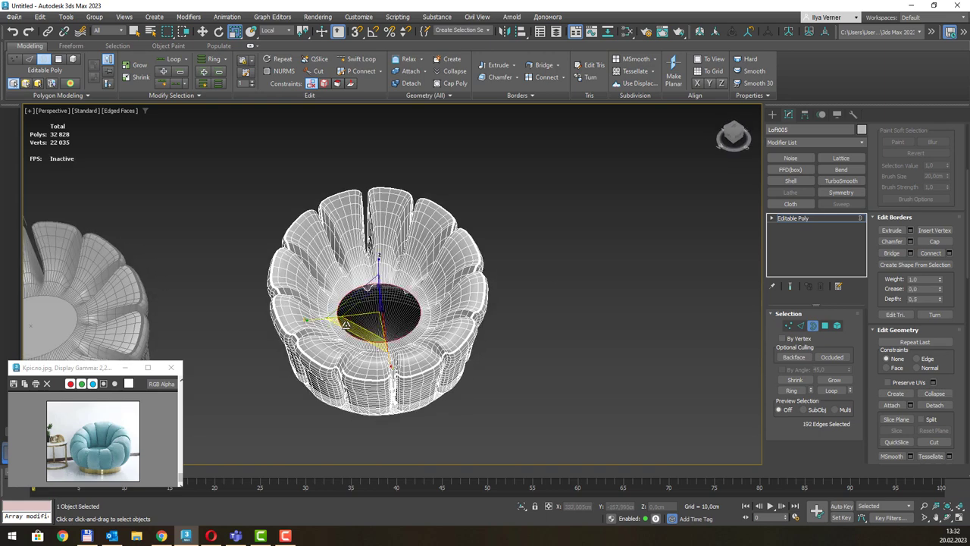
{"action": "left_click_drag", "start_coordinate": [345, 323], "coordinate": [641, 167], "text": "shift"}
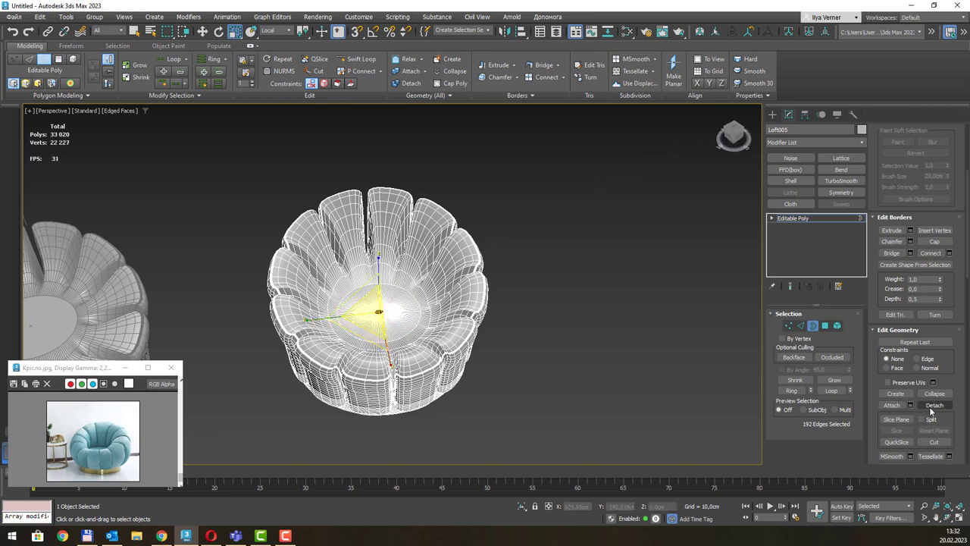
{"action": "scroll", "coordinate": [929, 381], "scroll_direction": "down", "scroll_amount": 3}
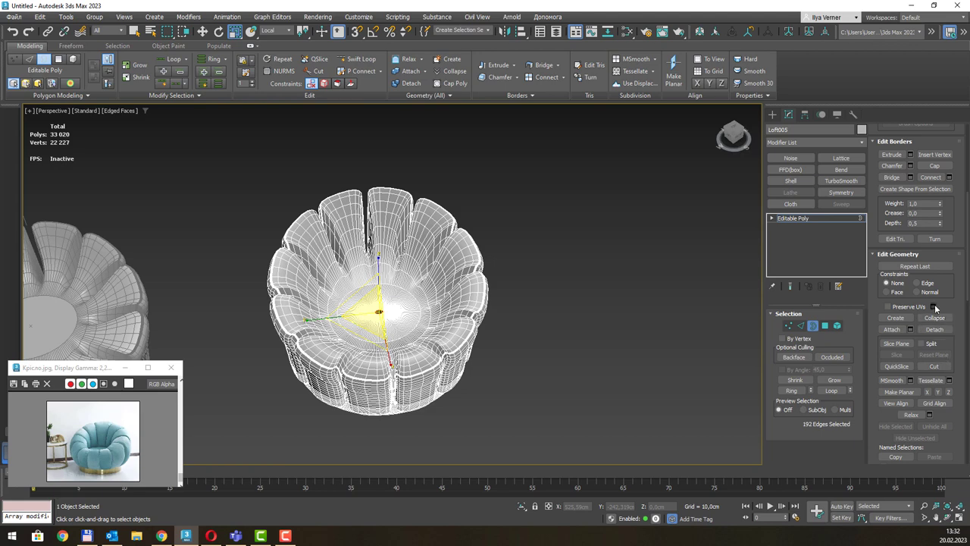
{"action": "left_click", "coordinate": [935, 319]}
{"action": "scroll", "coordinate": [359, 314], "scroll_direction": "up", "scroll_amount": 10}
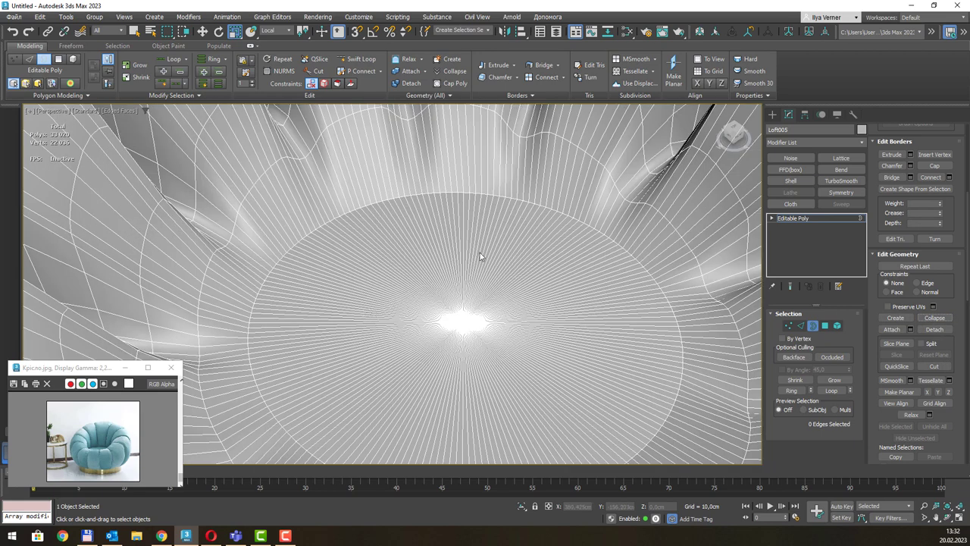
{"action": "scroll", "coordinate": [479, 252], "scroll_direction": "down", "scroll_amount": 3}
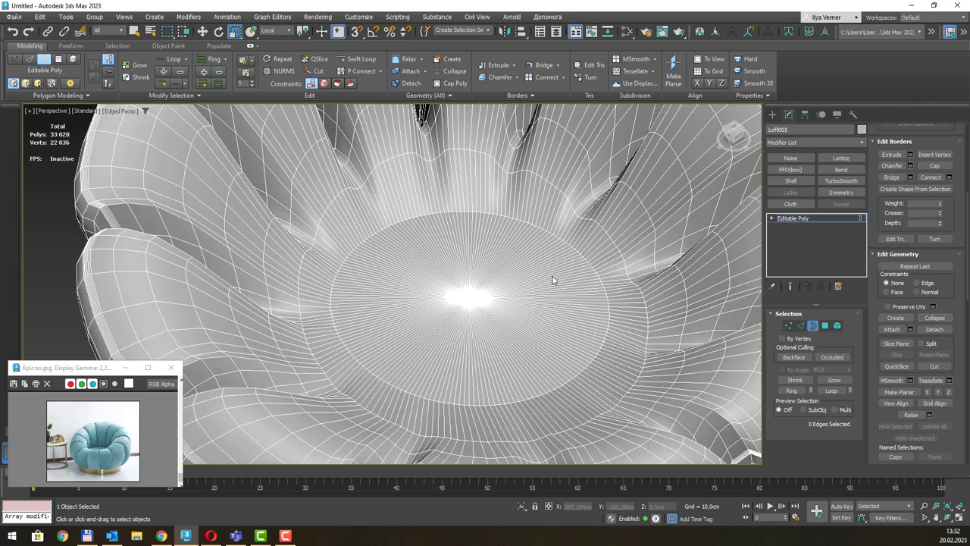
{"action": "mouse_move", "coordinate": [553, 277]}
{"action": "middle_mouse_down"}
{"action": "mouse_move", "coordinate": [527, 288]}
{"action": "mouse_move", "coordinate": [532, 259]}
{"action": "middle_mouse_up"}
{"action": "scroll", "coordinate": [482, 284], "scroll_direction": "down", "scroll_amount": 5}
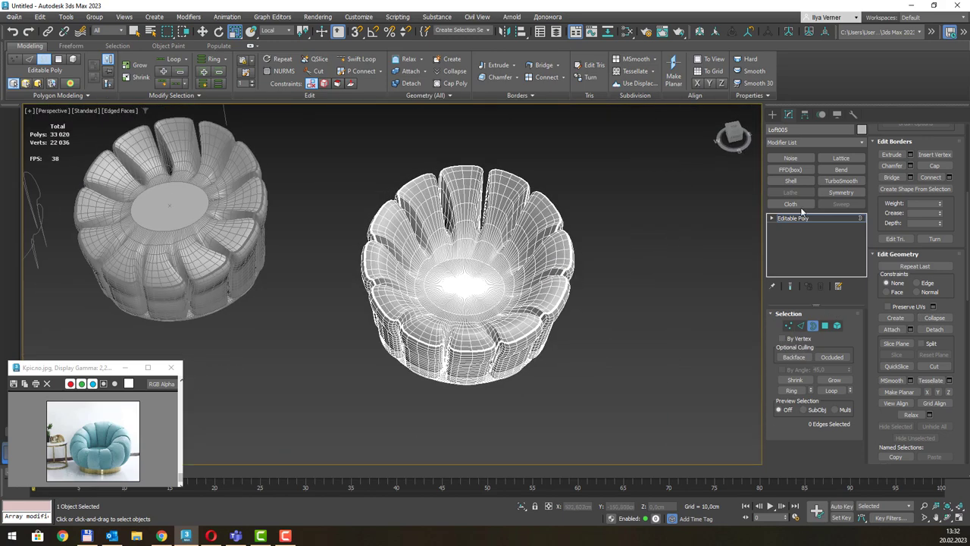
Return to the Editable Poly top level and switch to the Move tool
{"action": "left_click", "coordinate": [817, 219]}
{"action": "mouse_move", "coordinate": [618, 234]}
{"action": "middle_mouse_down", "text": "alt"}
{"action": "mouse_move", "coordinate": [615, 220]}
{"action": "mouse_move", "coordinate": [502, 223]}
{"action": "mouse_move", "coordinate": [501, 241]}
{"action": "mouse_move", "coordinate": [525, 239]}
{"action": "mouse_move", "coordinate": [537, 215]}
{"action": "mouse_move", "coordinate": [578, 212]}
{"action": "mouse_move", "coordinate": [572, 230]}
{"action": "mouse_move", "coordinate": [514, 245]}
{"action": "middle_mouse_up", "text": "alt"}
{"action": "key", "text": "w"}
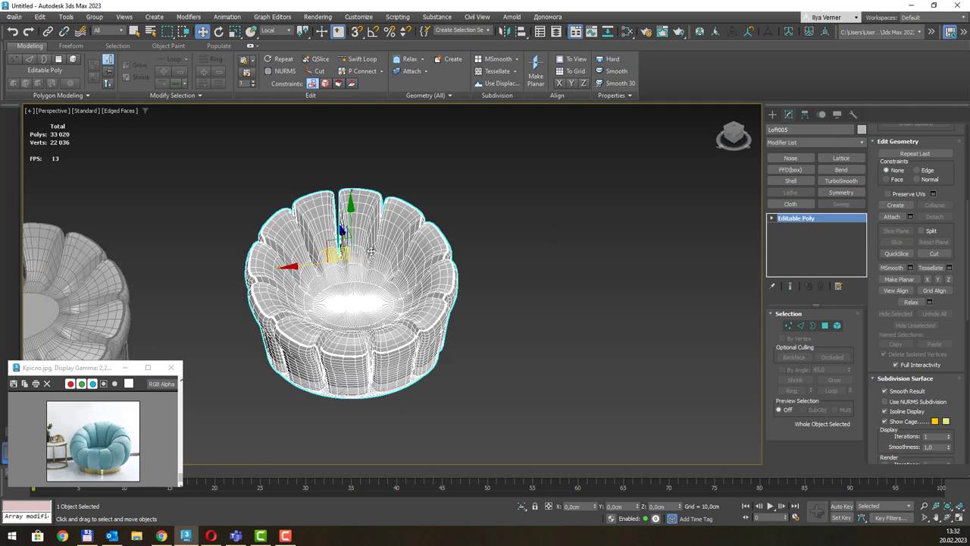
Copy the chair as Loft006 beside the original and add a Retopology modifier to it
{"action": "left_click_drag", "start_coordinate": [371, 251], "coordinate": [626, 240], "text": "shift"}
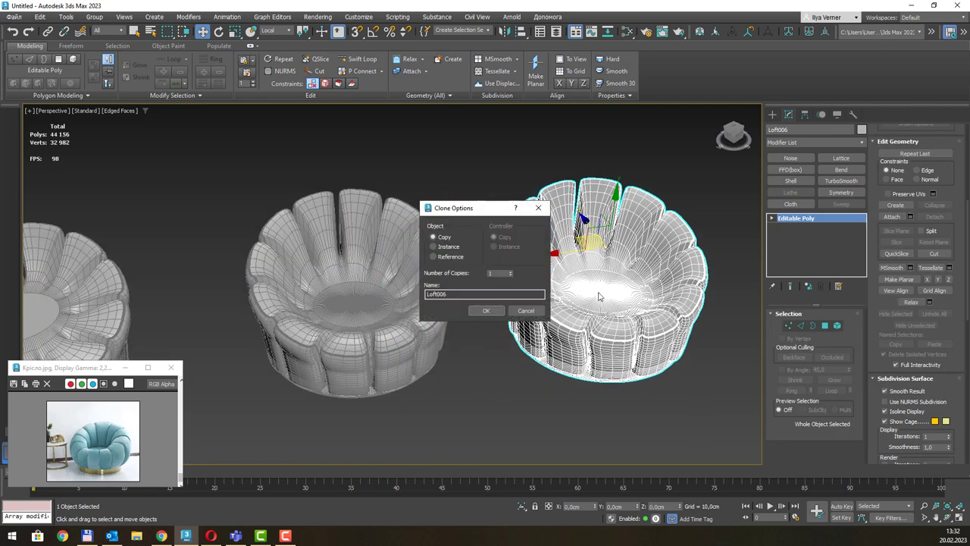
{"action": "left_click", "coordinate": [483, 311]}
{"action": "left_click", "coordinate": [860, 144]}
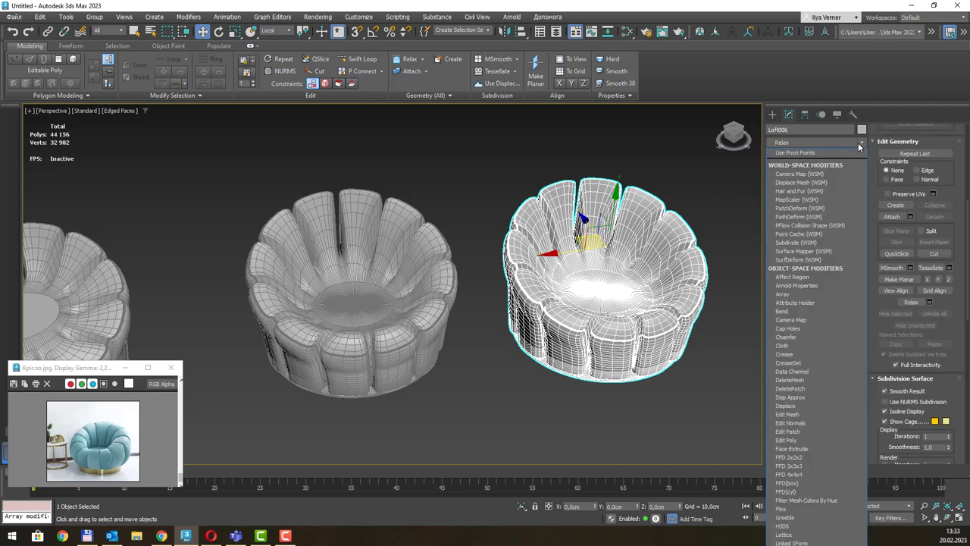
{"action": "key", "text": "Return"}
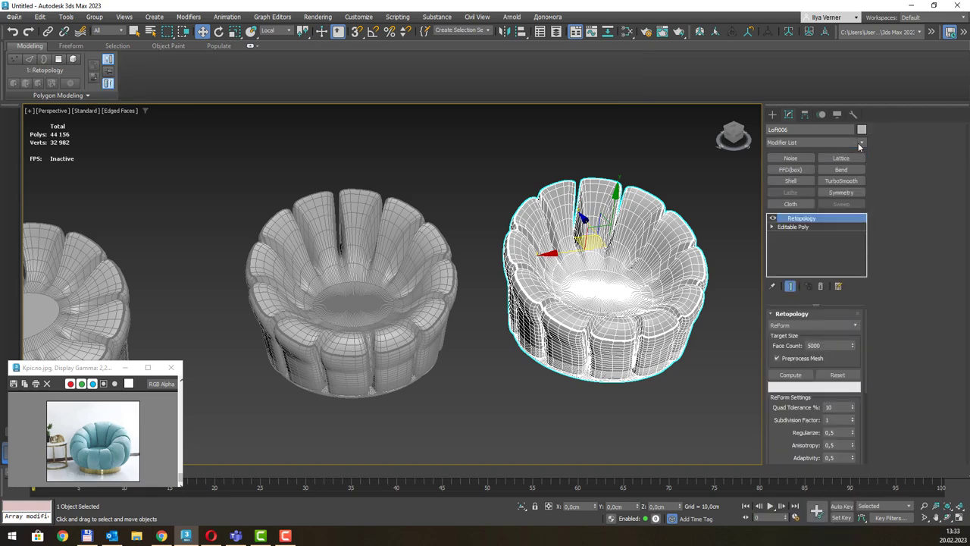
Set Retopology Quad Tolerance to 50% and Face Count to 10000
{"action": "double_click", "coordinate": [835, 407]}
{"action": "left_click", "coordinate": [809, 347]}
{"action": "scroll", "coordinate": [827, 366], "scroll_direction": "down", "scroll_amount": 1}
{"action": "scroll", "coordinate": [827, 366], "scroll_direction": "down", "scroll_amount": 2}
{"action": "scroll", "coordinate": [829, 379], "scroll_direction": "down", "scroll_amount": 1}
{"action": "scroll", "coordinate": [829, 385], "scroll_direction": "down", "scroll_amount": 2}
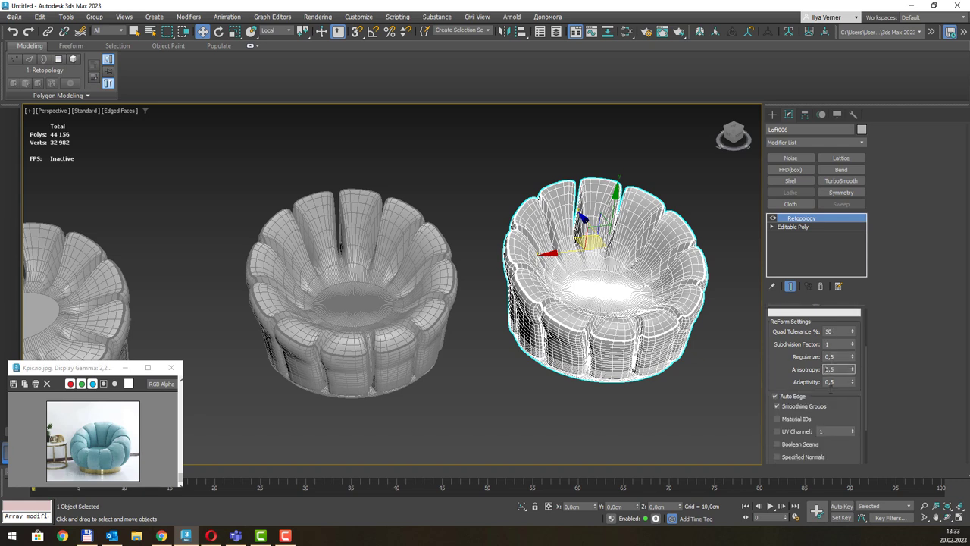
{"action": "scroll", "coordinate": [830, 390], "scroll_direction": "down", "scroll_amount": 2}
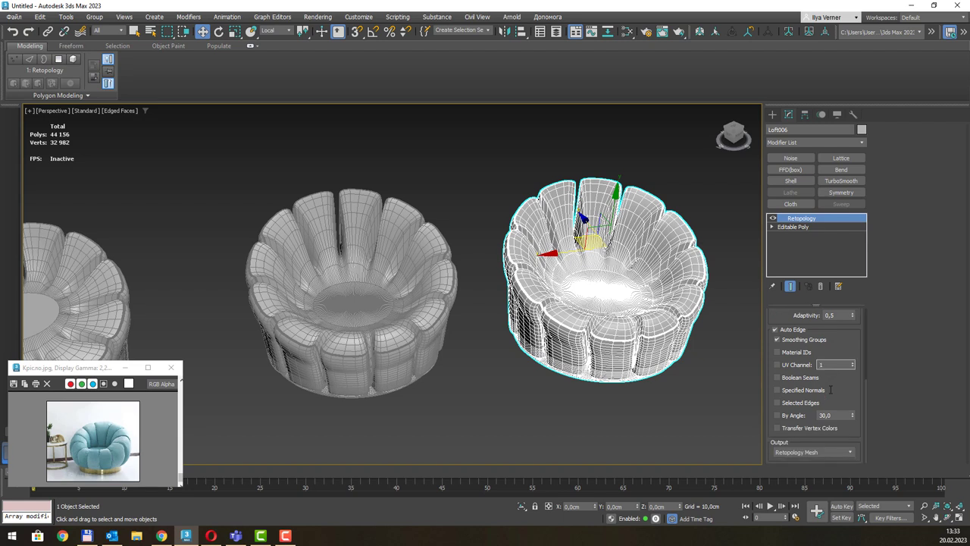
{"action": "scroll", "coordinate": [831, 390], "scroll_direction": "up", "scroll_amount": 5}
{"action": "scroll", "coordinate": [831, 388], "scroll_direction": "up", "scroll_amount": 2}
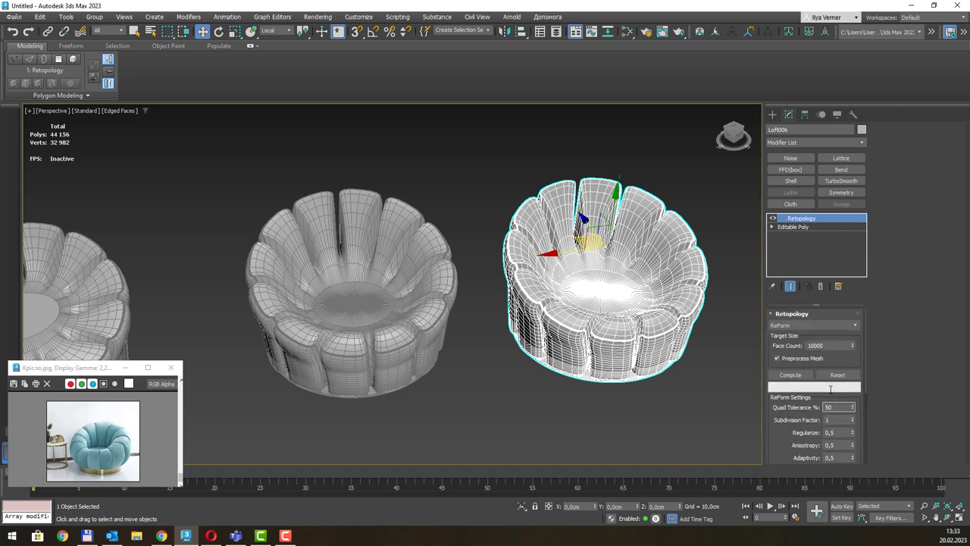
Compute the retopology of Loft006 and view the result from above
{"action": "left_click", "coordinate": [789, 376]}
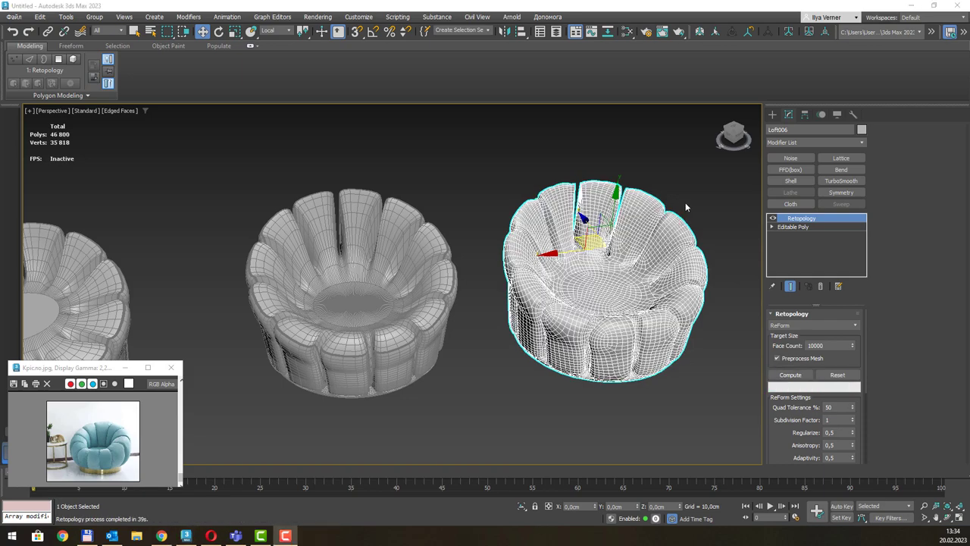
{"action": "middle_click_drag", "start_coordinate": [688, 197], "coordinate": [615, 216], "text": "alt"}
{"action": "scroll", "coordinate": [615, 216], "scroll_direction": "up", "scroll_amount": 3}
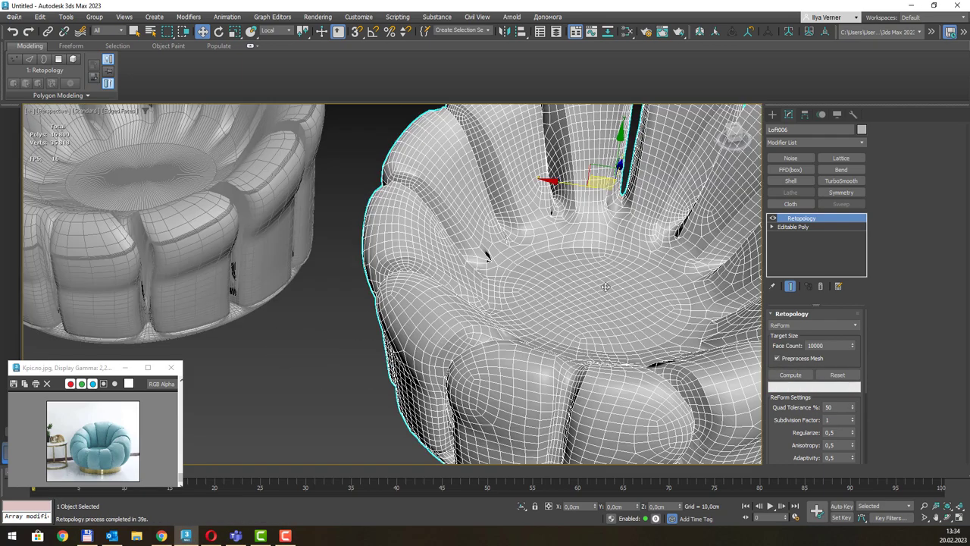
{"action": "scroll", "coordinate": [616, 216], "scroll_direction": "up", "scroll_amount": 3}
{"action": "scroll", "coordinate": [610, 252], "scroll_direction": "down", "scroll_amount": 2}
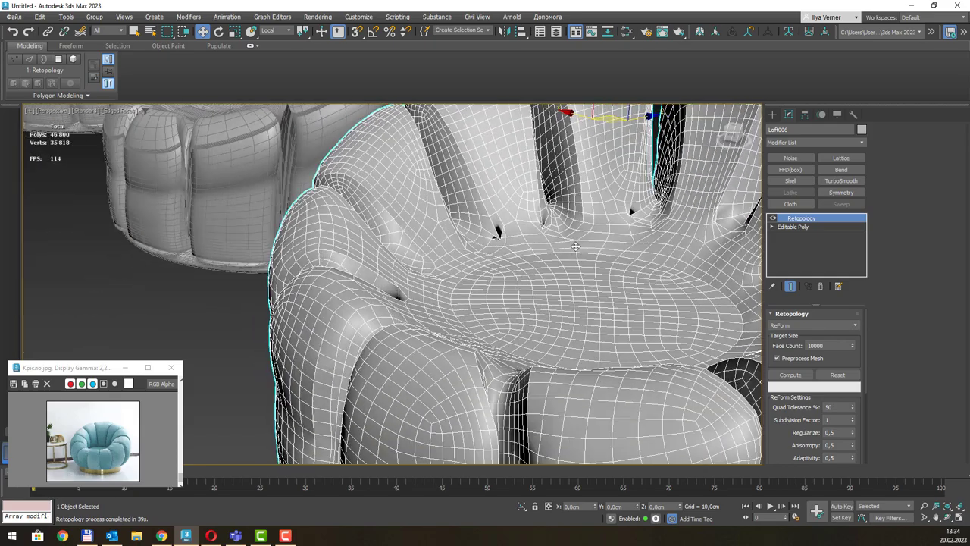
{"action": "scroll", "coordinate": [611, 252], "scroll_direction": "up", "scroll_amount": 2}
{"action": "scroll", "coordinate": [608, 226], "scroll_direction": "down", "scroll_amount": 3}
{"action": "scroll", "coordinate": [554, 213], "scroll_direction": "up", "scroll_amount": 2}
{"action": "scroll", "coordinate": [598, 185], "scroll_direction": "up", "scroll_amount": 3}
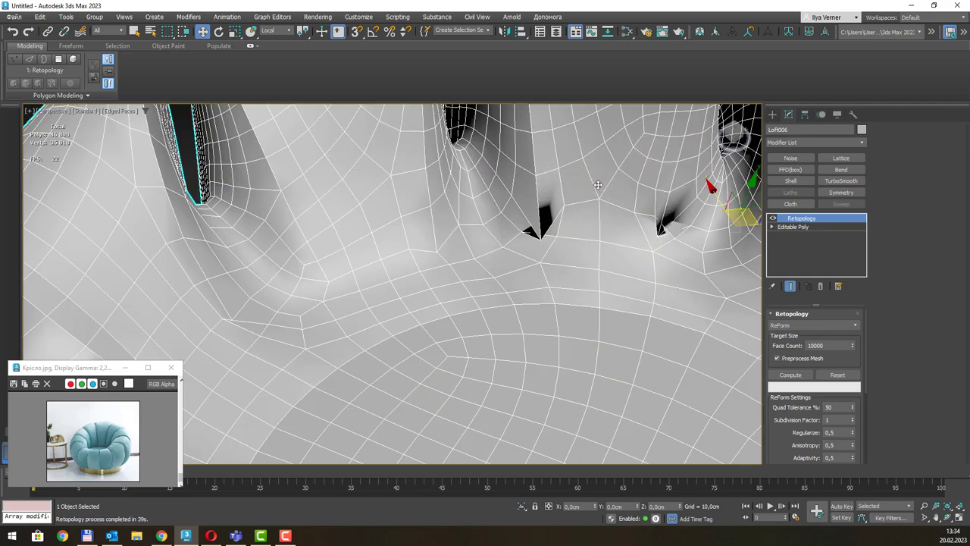
Inspect the retopologized seat close-up from several angles, then select the original left chair
{"action": "middle_click_drag", "start_coordinate": [573, 220], "coordinate": [576, 237], "text": "alt"}
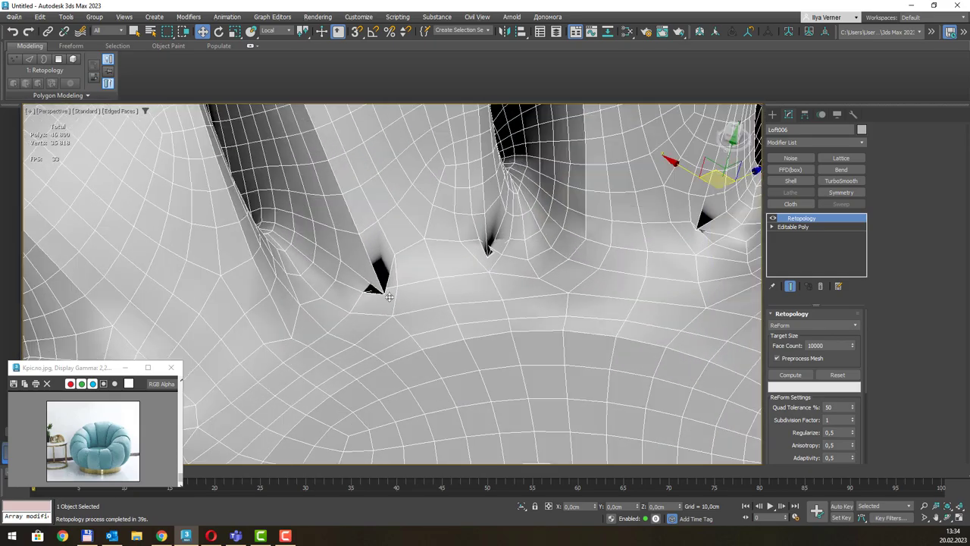
{"action": "scroll", "coordinate": [382, 282], "scroll_direction": "down", "scroll_amount": 3}
{"action": "scroll", "coordinate": [288, 330], "scroll_direction": "up", "scroll_amount": 2}
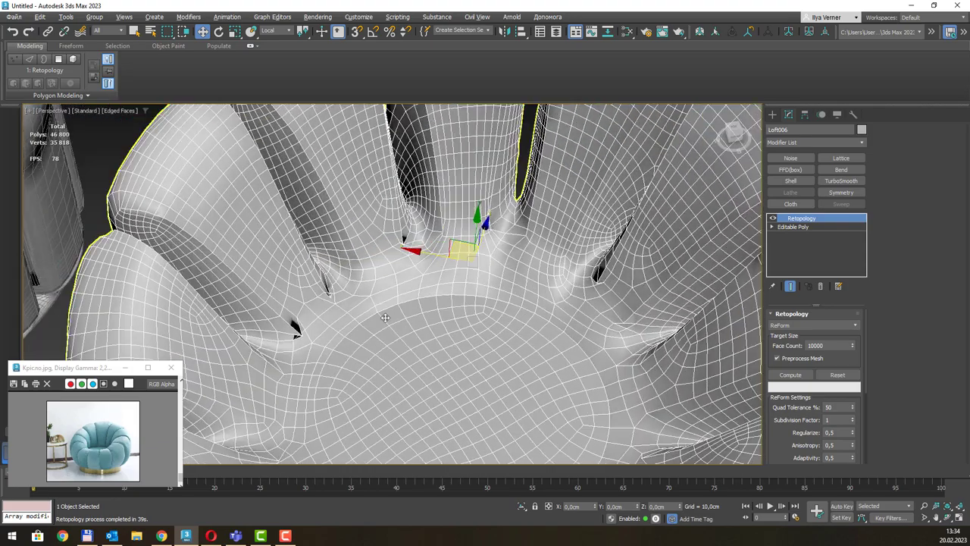
{"action": "scroll", "coordinate": [545, 293], "scroll_direction": "down", "scroll_amount": 2}
{"action": "scroll", "coordinate": [545, 293], "scroll_direction": "down", "scroll_amount": 3}
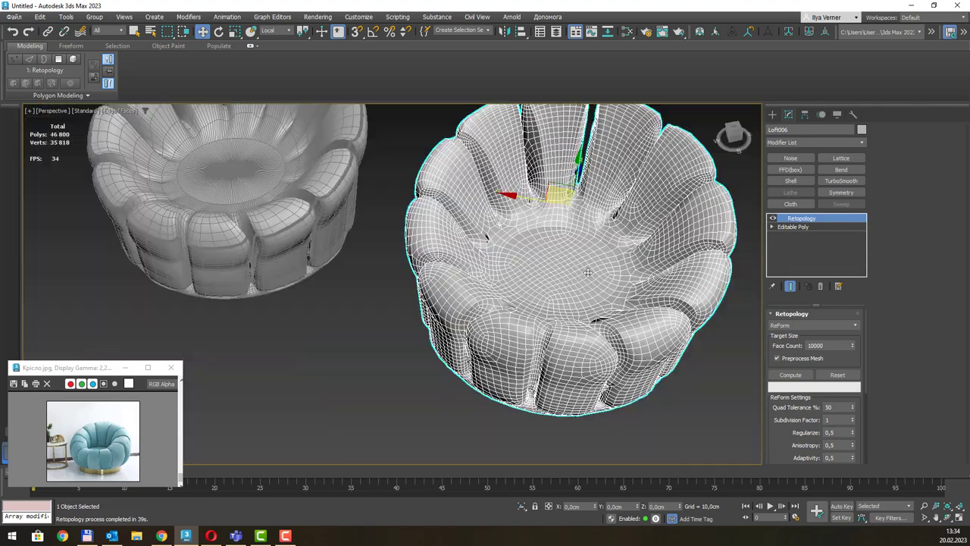
{"action": "mouse_move", "coordinate": [545, 293]}
{"action": "middle_mouse_down", "text": "alt"}
{"action": "mouse_move", "coordinate": [624, 191]}
{"action": "mouse_move", "coordinate": [618, 303]}
{"action": "middle_mouse_up", "text": "alt"}
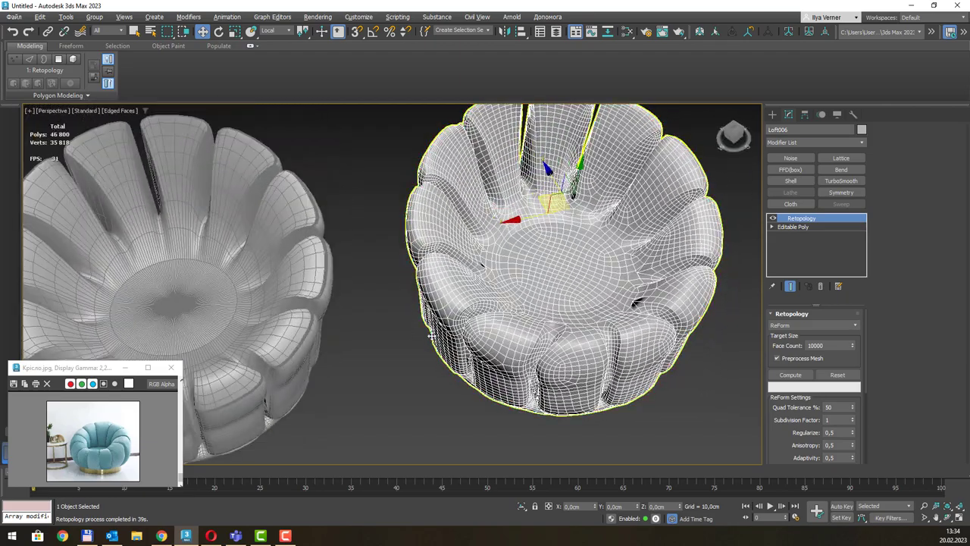
{"action": "mouse_move", "coordinate": [531, 251]}
{"action": "middle_mouse_down"}
{"action": "mouse_move", "coordinate": [476, 275]}
{"action": "mouse_move", "coordinate": [492, 272]}
{"action": "middle_mouse_up"}
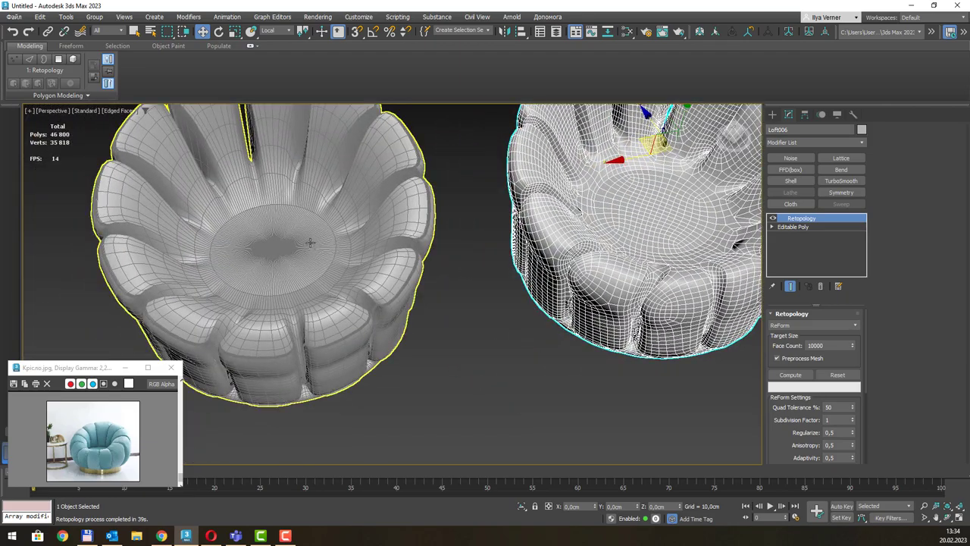
{"action": "left_click", "coordinate": [310, 243]}
At edge level with Occluded on, select the radial edges of the seat's top and base discs
{"action": "key", "text": "z"}
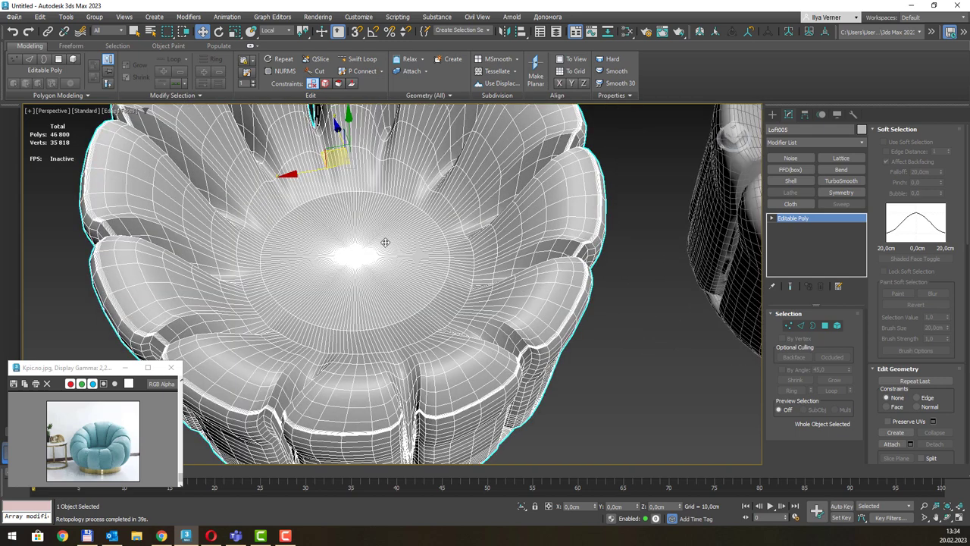
{"action": "key", "text": "2"}
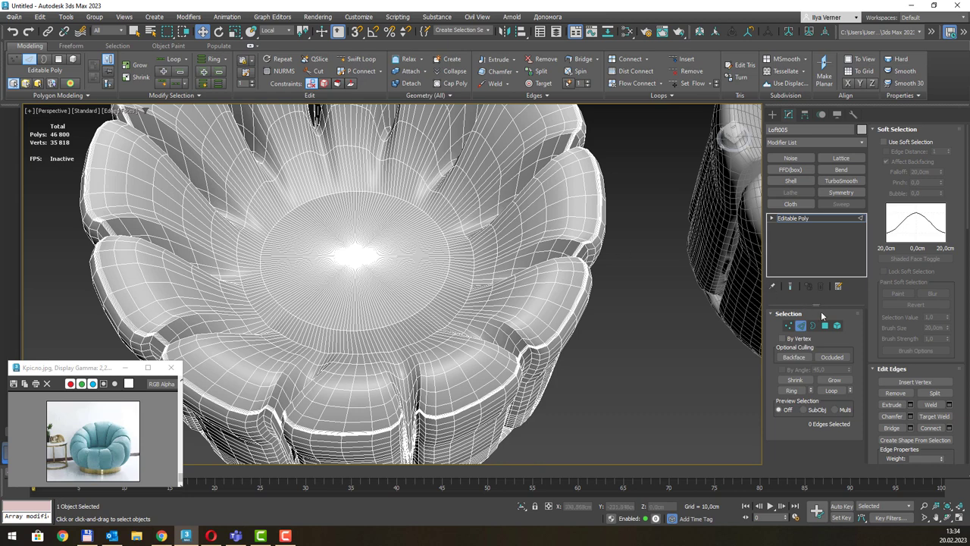
{"action": "left_click", "coordinate": [830, 356]}
{"action": "key", "text": "q"}
{"action": "left_click_drag", "start_coordinate": [315, 218], "coordinate": [403, 300]}
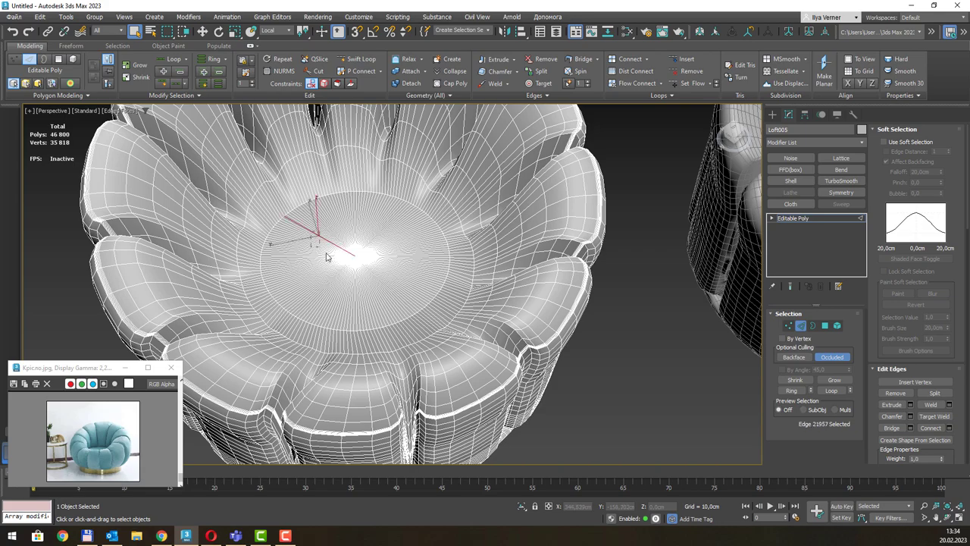
{"action": "middle_click_drag", "start_coordinate": [404, 300], "coordinate": [413, 175], "text": "alt"}
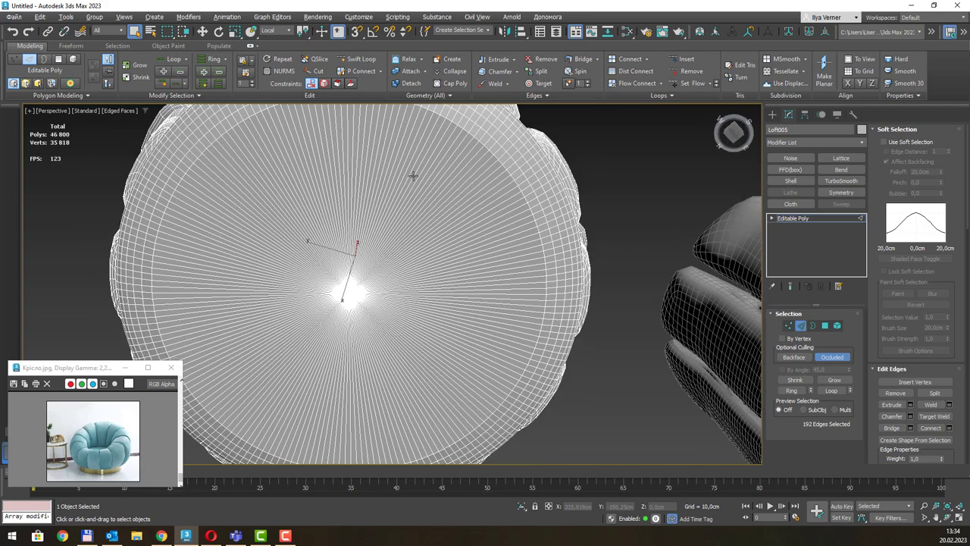
{"action": "left_click_drag", "start_coordinate": [279, 216], "coordinate": [419, 343], "text": "ctrl"}
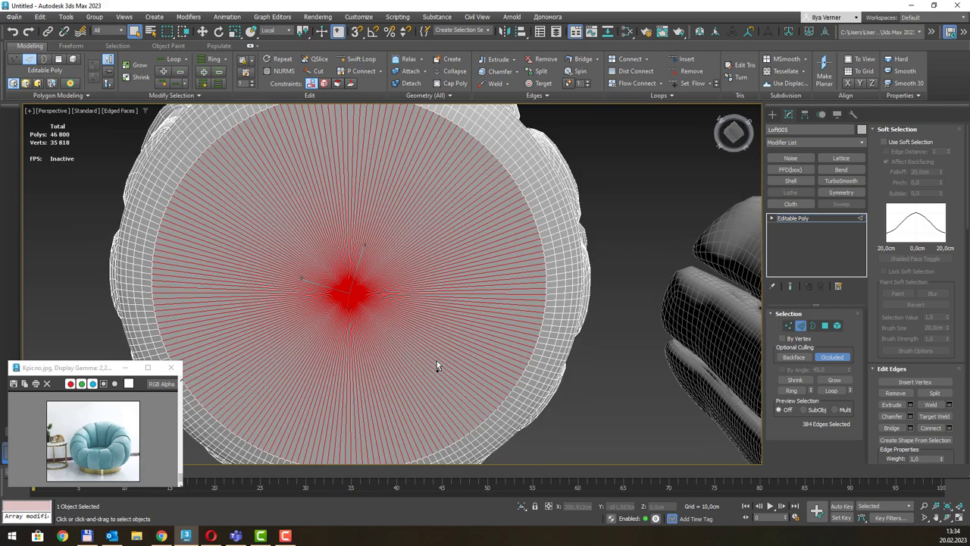
{"action": "middle_click_drag", "start_coordinate": [518, 204], "coordinate": [492, 332], "text": "alt"}
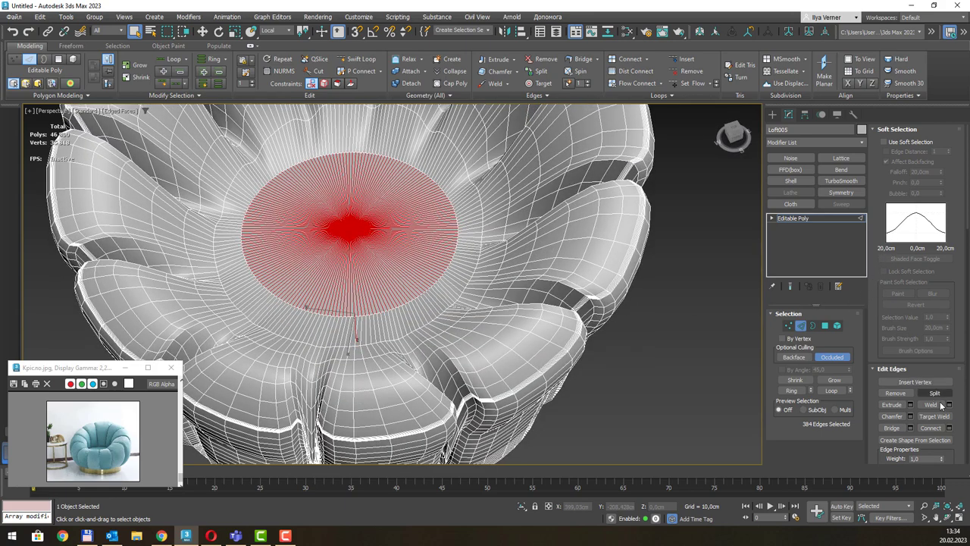
Connect the selected radial edges with 15 segments to form concentric rings
{"action": "left_click", "coordinate": [949, 428]}
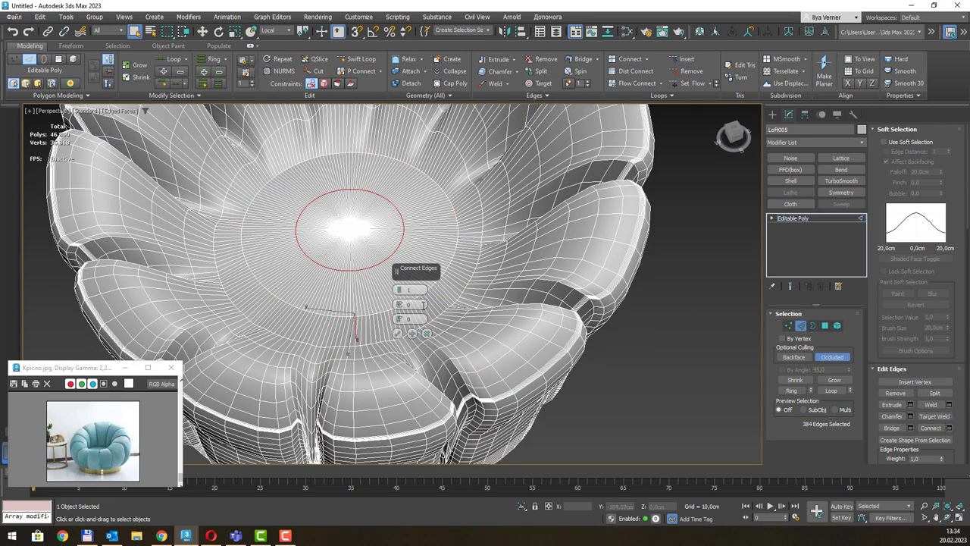
{"action": "left_click_drag", "start_coordinate": [399, 281], "coordinate": [402, 264]}
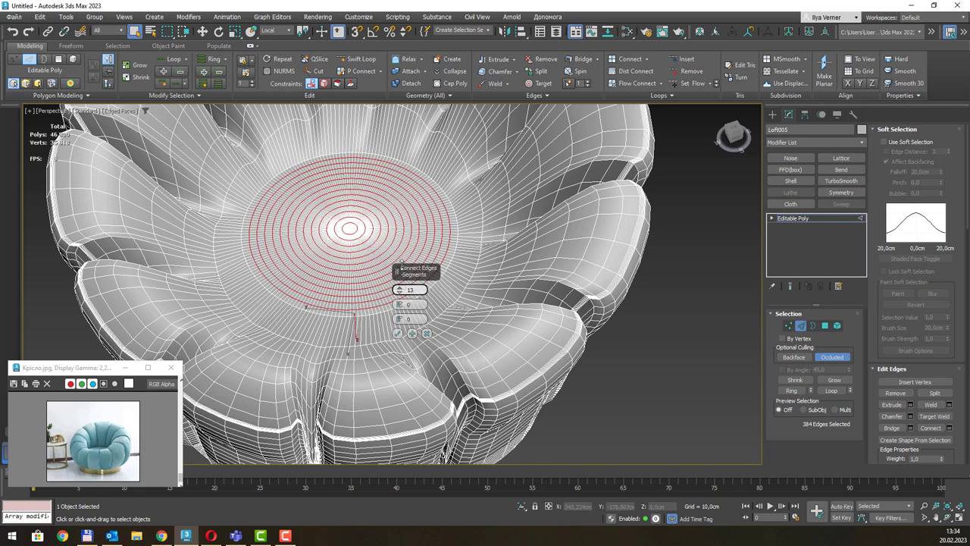
{"action": "mouse_move", "coordinate": [477, 377]}
{"action": "middle_mouse_down", "text": "alt"}
{"action": "mouse_move", "coordinate": [538, 270]}
{"action": "mouse_move", "coordinate": [475, 378]}
{"action": "middle_mouse_up", "text": "alt"}
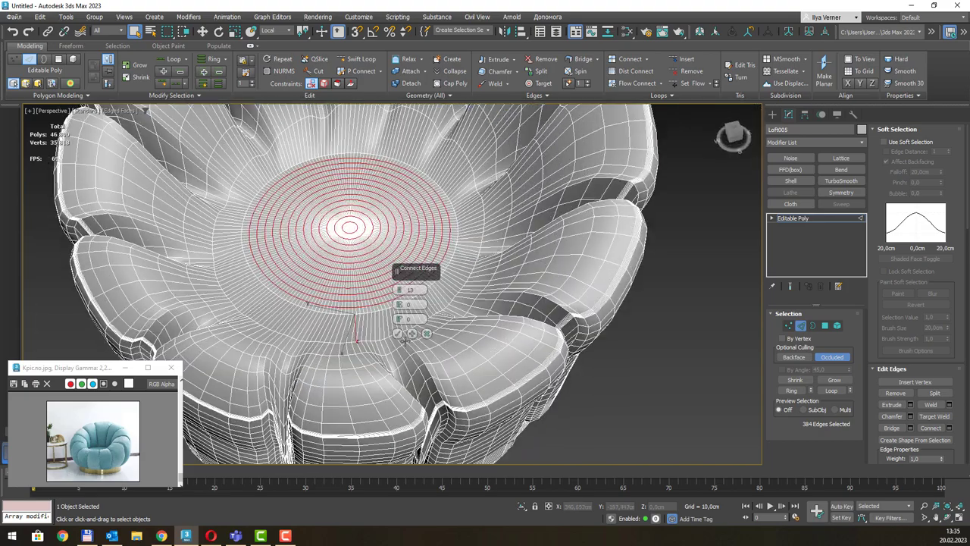
{"action": "left_click", "coordinate": [397, 334]}
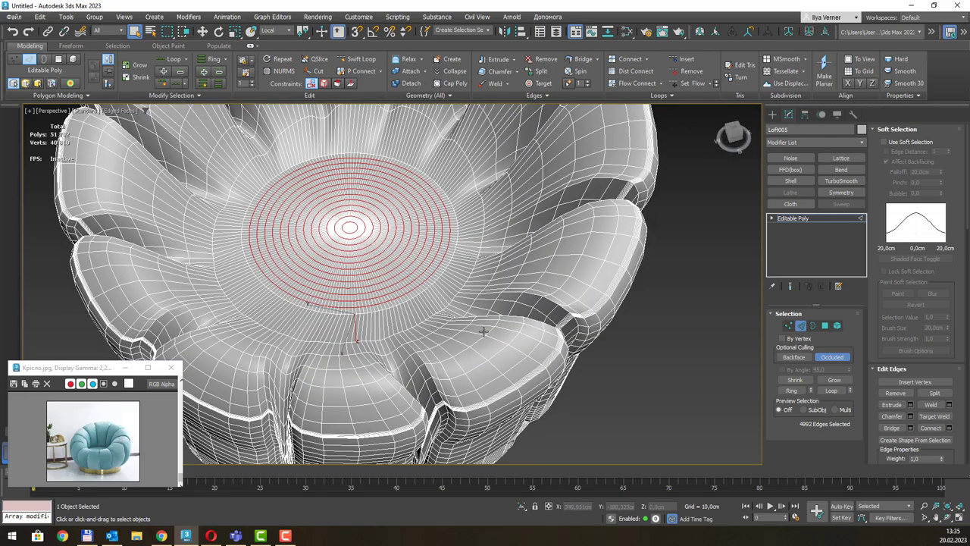
Exit edge level, deselect the chair, orbit to inspect the ringed seat, then switch to Front view
{"action": "left_click", "coordinate": [806, 218]}
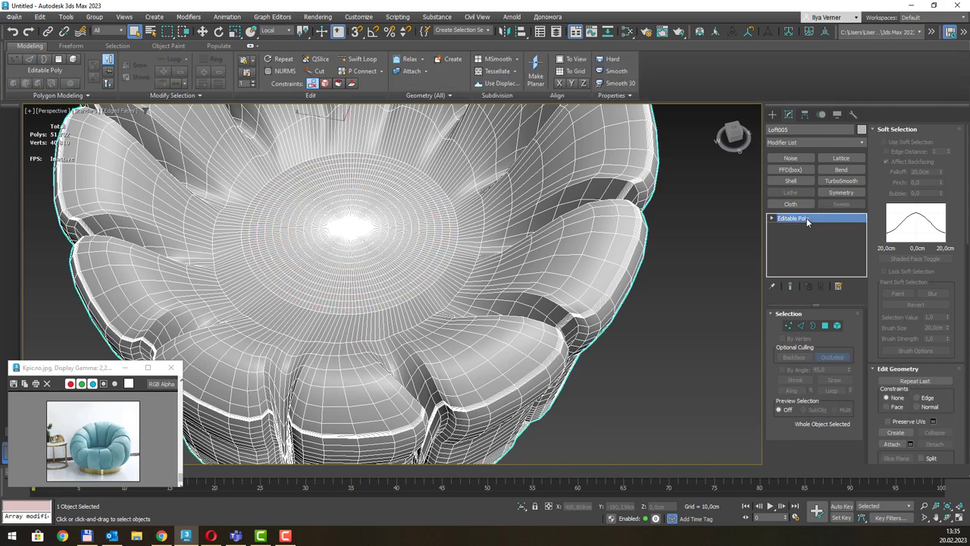
{"action": "left_click", "coordinate": [689, 292]}
{"action": "middle_click_drag", "start_coordinate": [689, 292], "coordinate": [361, 221], "text": "alt"}
{"action": "scroll", "coordinate": [369, 210], "scroll_direction": "up", "scroll_amount": 3}
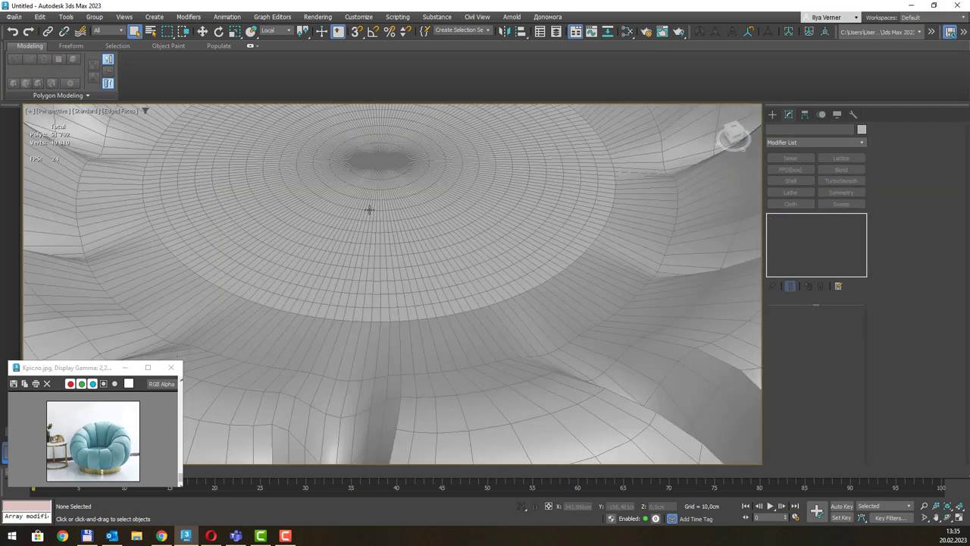
{"action": "scroll", "coordinate": [369, 210], "scroll_direction": "up", "scroll_amount": 2}
{"action": "scroll", "coordinate": [368, 210], "scroll_direction": "down", "scroll_amount": 5}
{"action": "scroll", "coordinate": [409, 249], "scroll_direction": "down", "scroll_amount": 2}
{"action": "mouse_move", "coordinate": [409, 248]}
{"action": "middle_mouse_down", "text": "alt"}
{"action": "mouse_move", "coordinate": [427, 162]}
{"action": "mouse_move", "coordinate": [444, 219]}
{"action": "mouse_move", "coordinate": [446, 285]}
{"action": "mouse_move", "coordinate": [446, 220]}
{"action": "mouse_move", "coordinate": [440, 284]}
{"action": "mouse_move", "coordinate": [447, 249]}
{"action": "mouse_move", "coordinate": [437, 244]}
{"action": "middle_mouse_up", "text": "alt"}
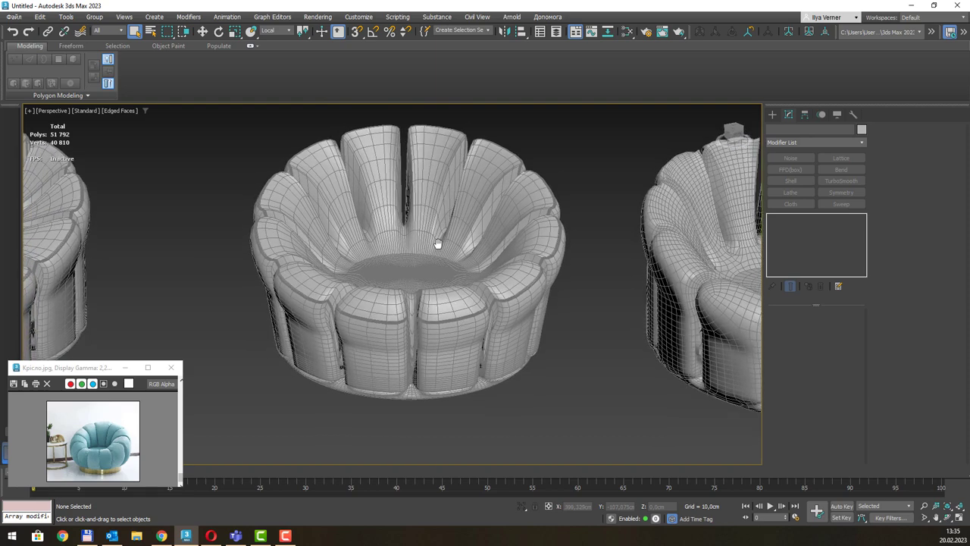
{"action": "mouse_move", "coordinate": [457, 261]}
{"action": "middle_mouse_down", "text": "alt"}
{"action": "mouse_move", "coordinate": [493, 273]}
{"action": "mouse_move", "coordinate": [528, 246]}
{"action": "mouse_move", "coordinate": [468, 260]}
{"action": "middle_mouse_up", "text": "alt"}
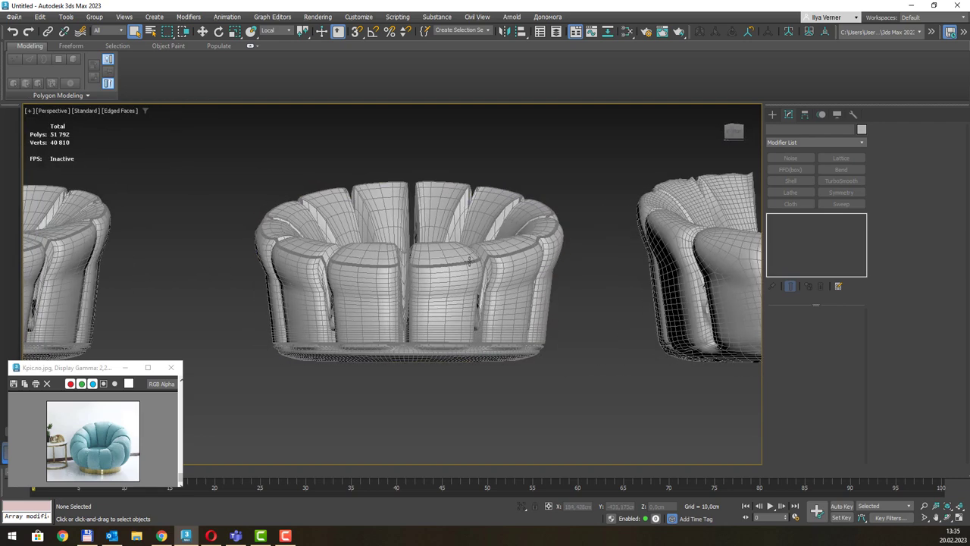
{"action": "key", "text": "f"}
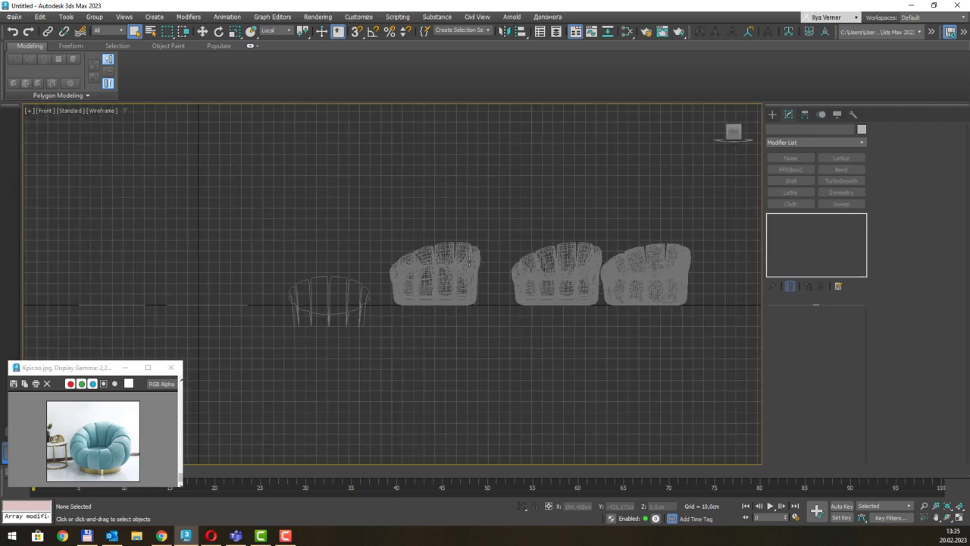
{"action": "scroll", "coordinate": [469, 260], "scroll_direction": "down", "scroll_amount": 3}
{"action": "scroll", "coordinate": [468, 261], "scroll_direction": "up", "scroll_amount": 3}
Select the middle chair and marquee-select its lower band of polygons in Front view
{"action": "key", "text": "p"}
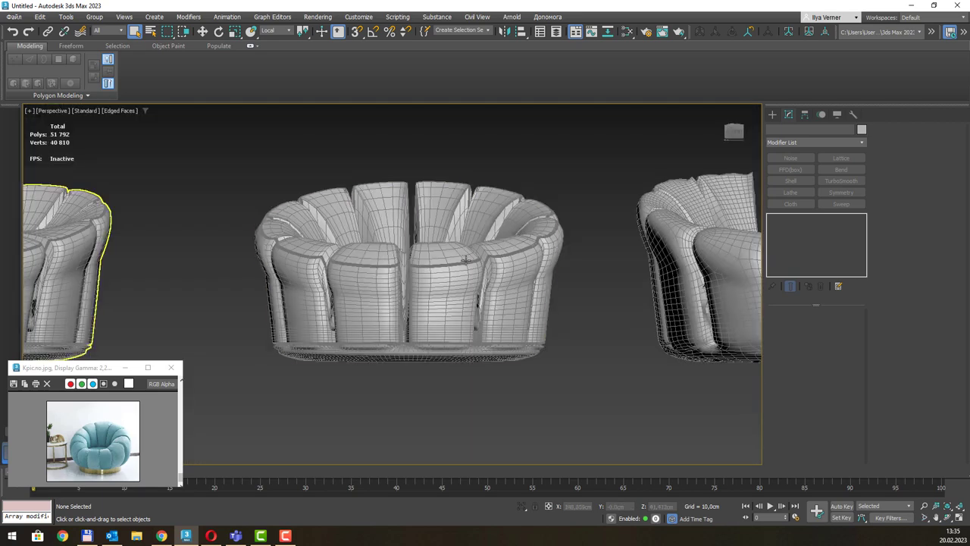
{"action": "left_click", "coordinate": [361, 279]}
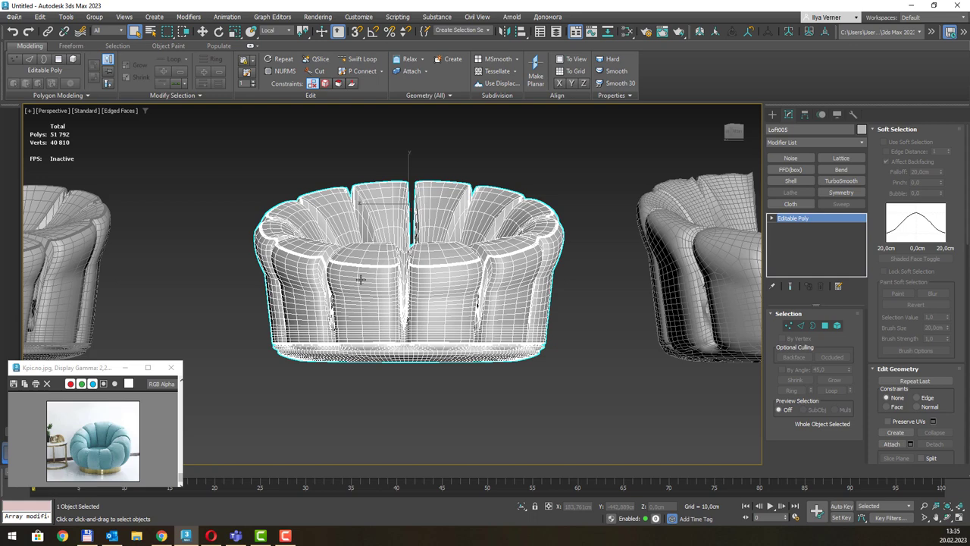
{"action": "key", "text": "4"}
{"action": "key", "text": "f"}
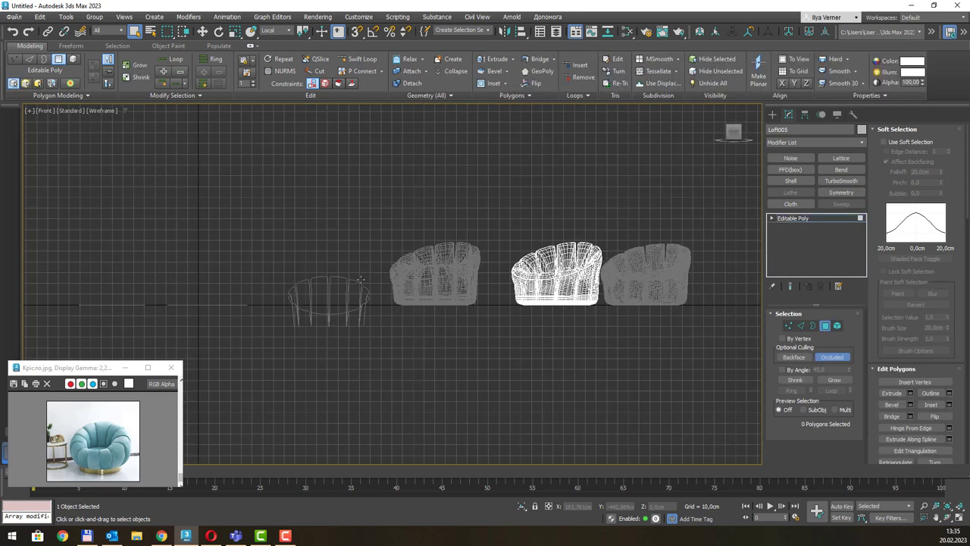
{"action": "key", "text": "z"}
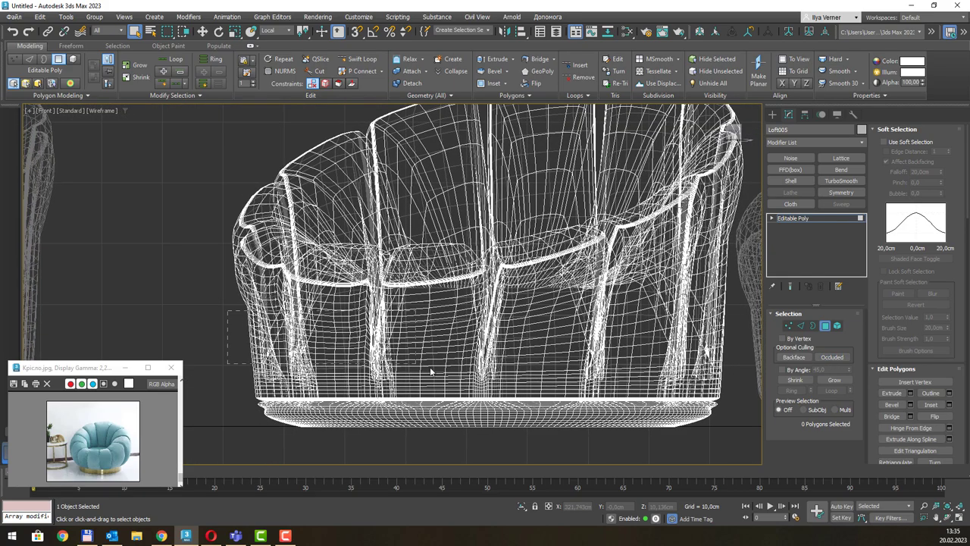
{"action": "left_click_drag", "start_coordinate": [743, 379], "coordinate": [743, 378]}
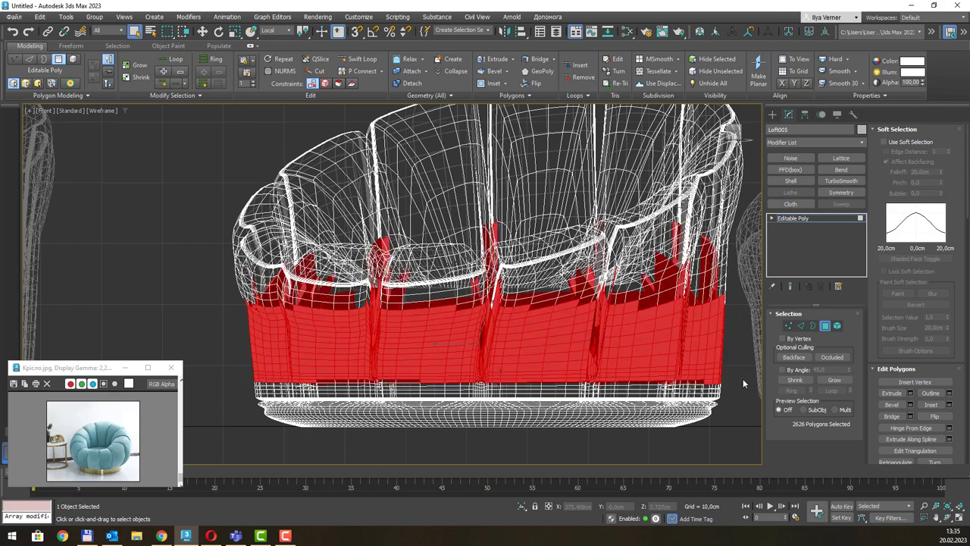
Return to the shaded Perspective view and enable Use Soft Selection on the band
{"action": "middle_click_drag", "start_coordinate": [433, 342], "coordinate": [472, 350], "text": "alt"}
{"action": "key", "text": "alt+w"}
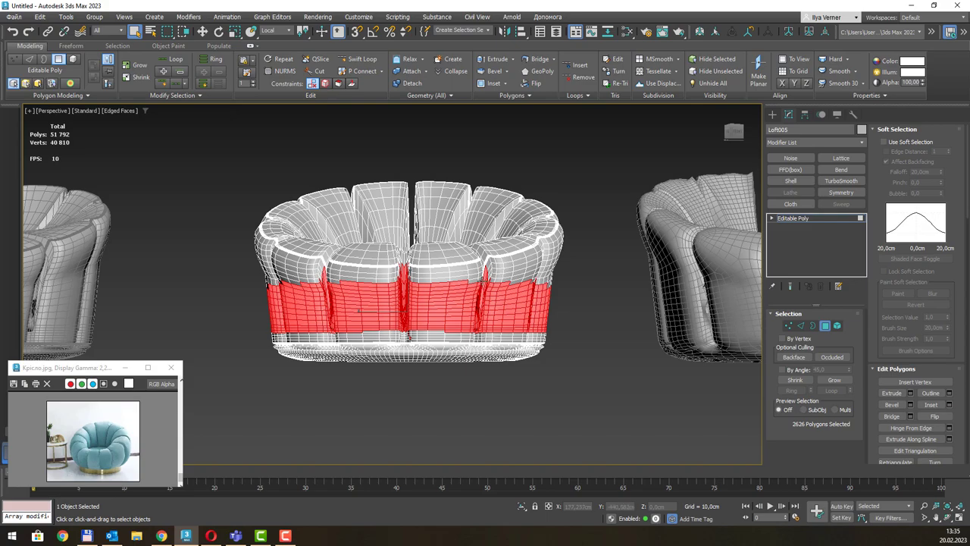
{"action": "middle_click_drag", "start_coordinate": [448, 246], "coordinate": [478, 270], "text": "alt"}
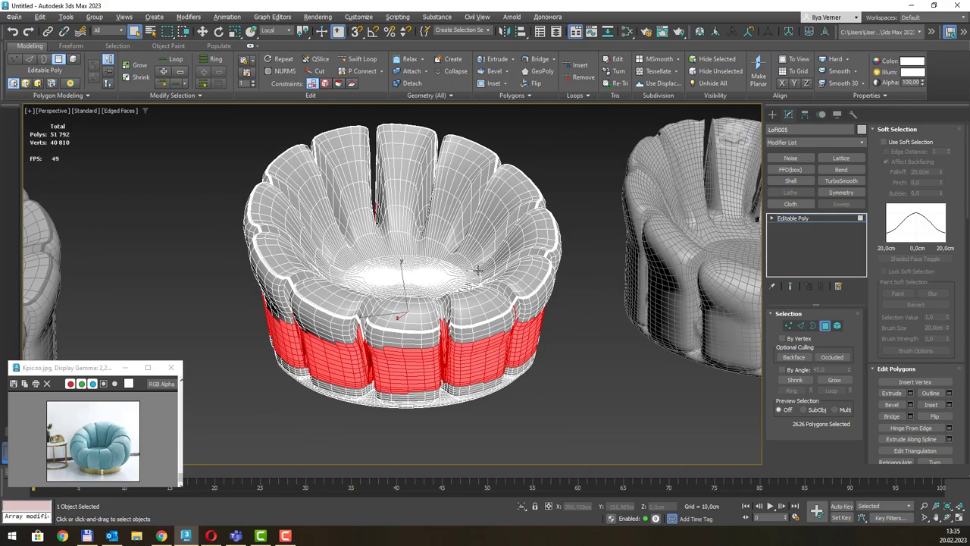
{"action": "left_click", "coordinate": [894, 144]}
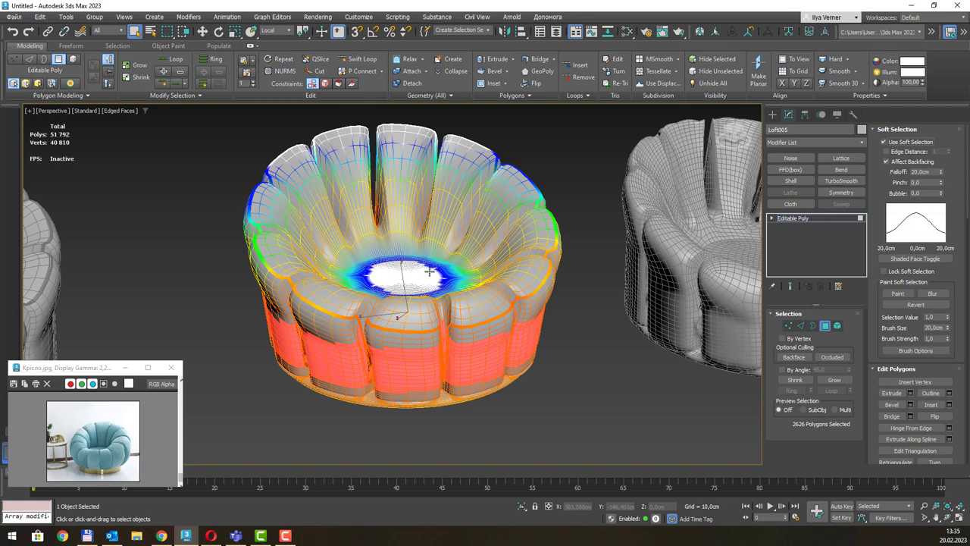
Set the Scale tool to View coordinates and widen the lower band outward to 120%
{"action": "middle_click_drag", "start_coordinate": [429, 272], "coordinate": [421, 276], "text": "alt"}
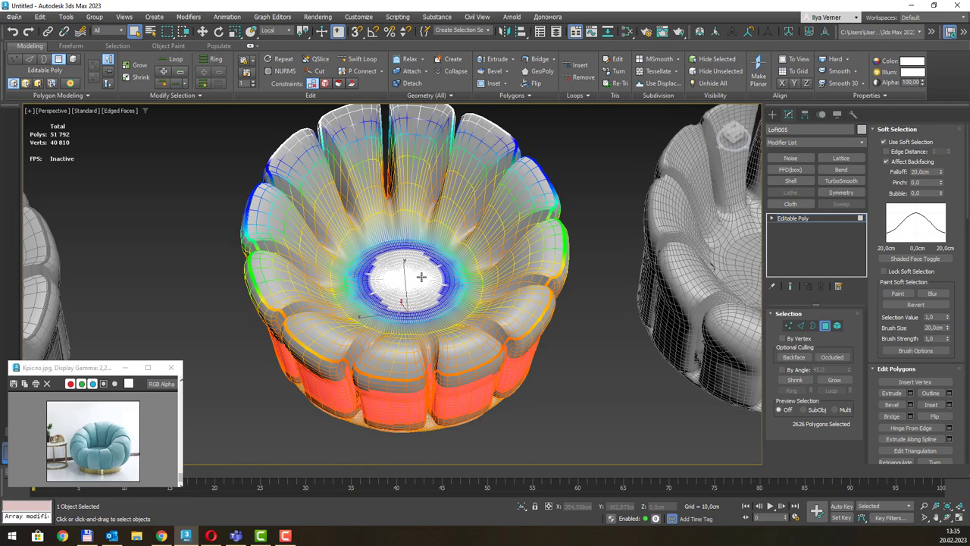
{"action": "key", "text": "r"}
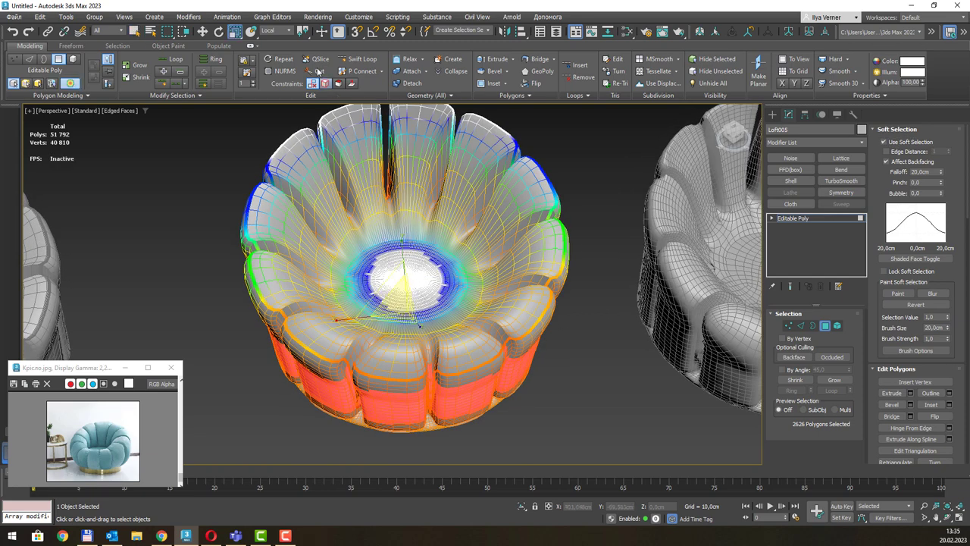
{"action": "left_click", "coordinate": [279, 30]}
{"action": "left_click", "coordinate": [302, 40]}
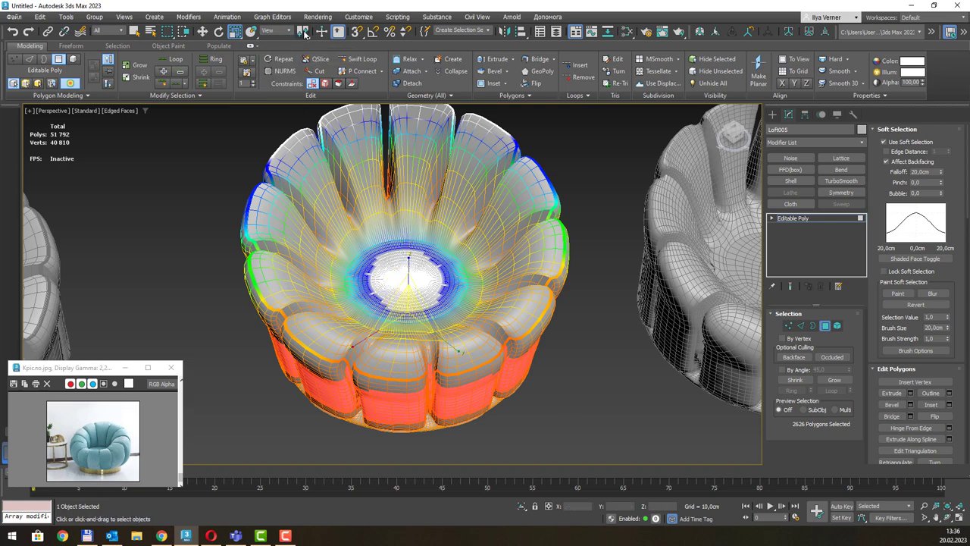
{"action": "left_click_drag", "start_coordinate": [304, 34], "coordinate": [304, 68]}
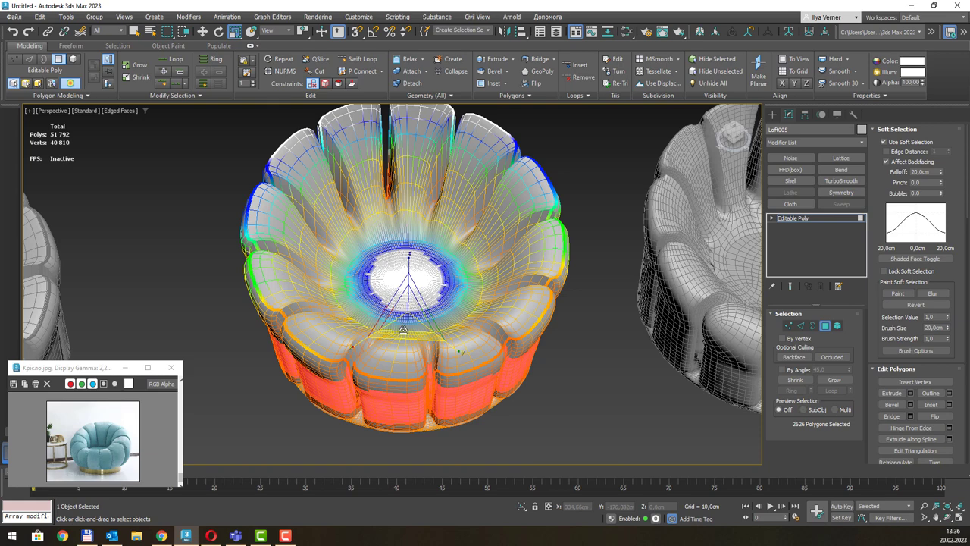
{"action": "left_click_drag", "start_coordinate": [403, 331], "coordinate": [404, 340]}
Reduce the soft-selection falloff, rescale the band to 112%, then undo the last change
{"action": "mouse_move", "coordinate": [403, 339]}
{"action": "middle_mouse_down", "text": "alt"}
{"action": "mouse_move", "coordinate": [421, 282]}
{"action": "mouse_move", "coordinate": [421, 292]}
{"action": "middle_mouse_up", "text": "alt"}
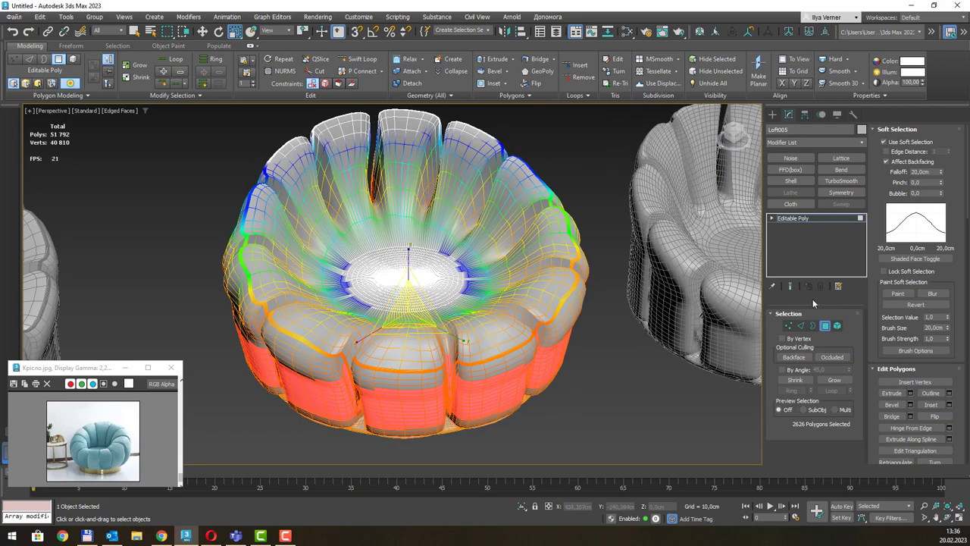
{"action": "middle_click_drag", "start_coordinate": [613, 290], "coordinate": [597, 296], "text": "alt"}
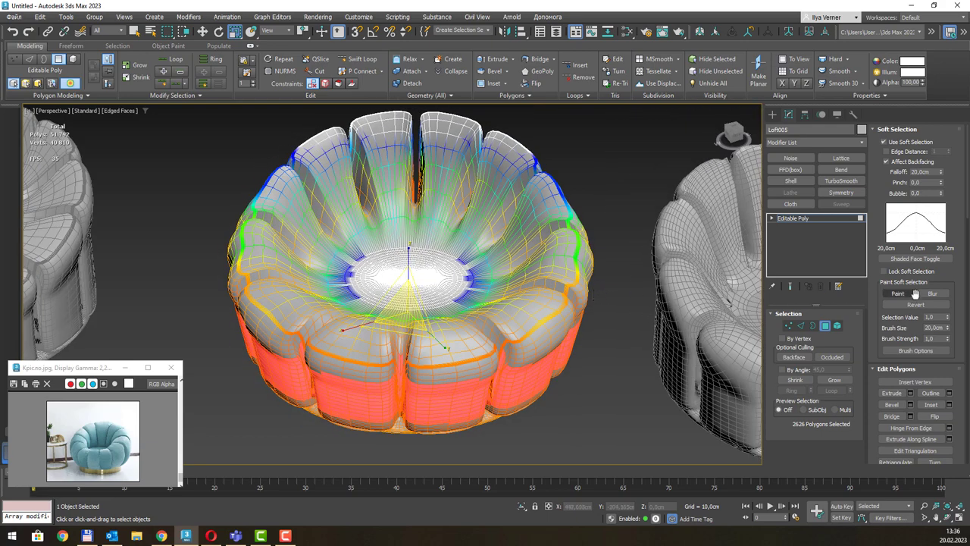
{"action": "left_click_drag", "start_coordinate": [940, 172], "coordinate": [942, 219]}
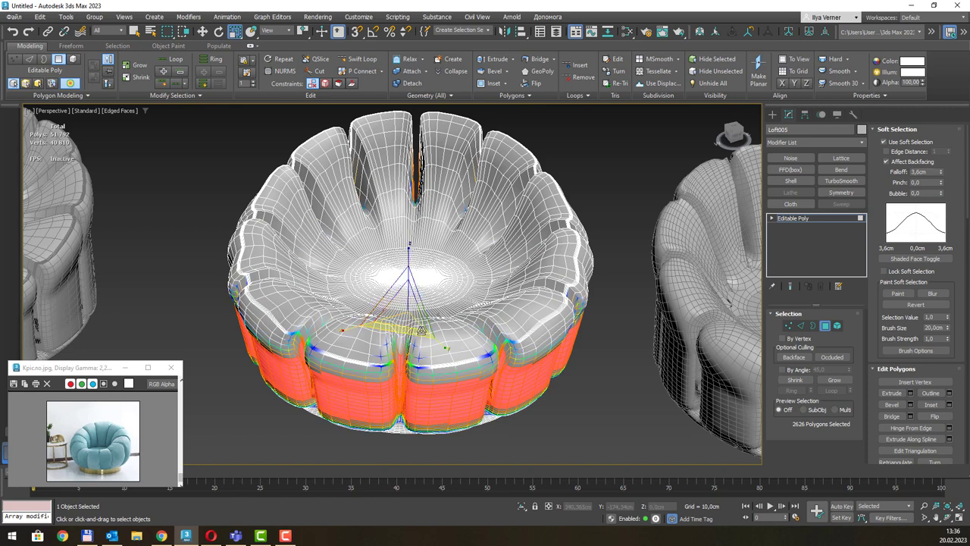
{"action": "left_click_drag", "start_coordinate": [422, 331], "coordinate": [425, 326]}
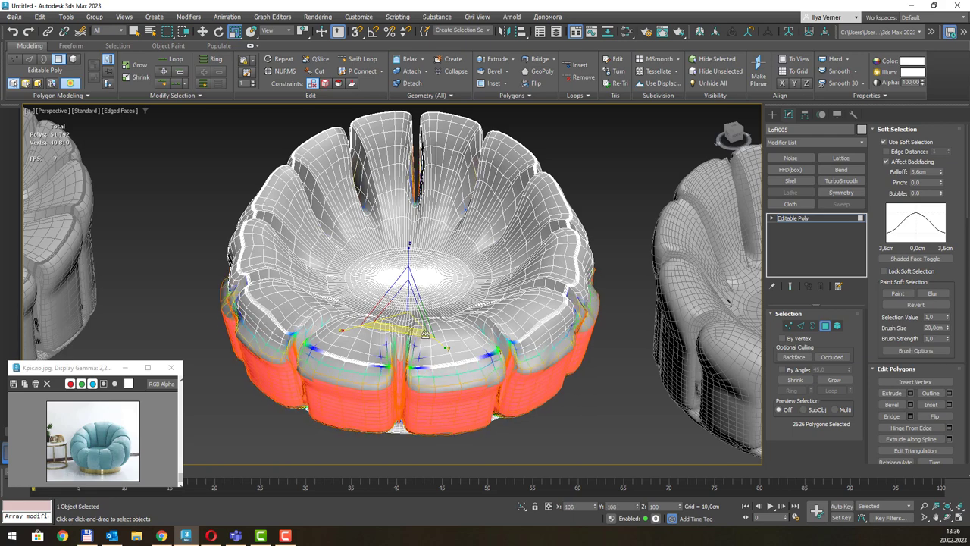
{"action": "middle_click_drag", "start_coordinate": [484, 277], "coordinate": [499, 262], "text": "alt"}
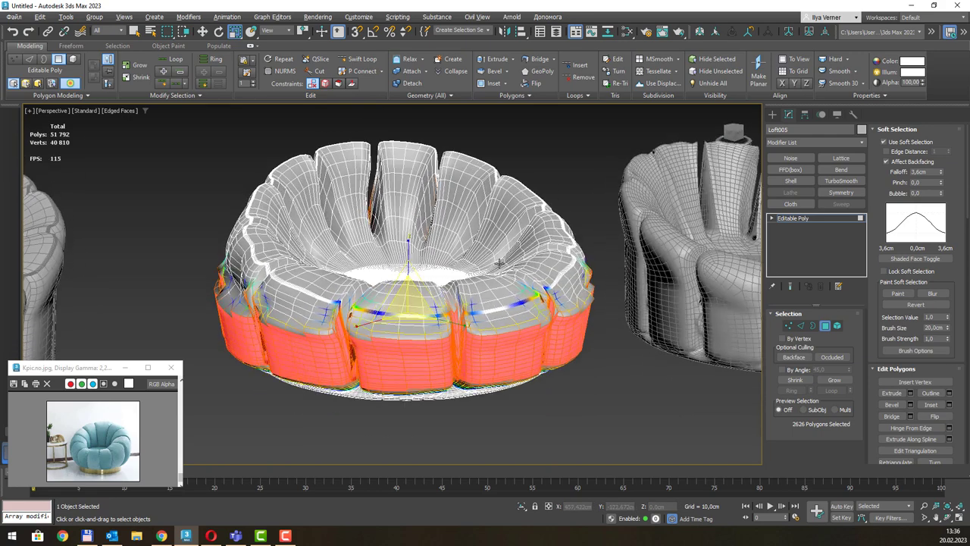
{"action": "middle_click_drag", "start_coordinate": [571, 159], "coordinate": [671, 172], "text": "alt"}
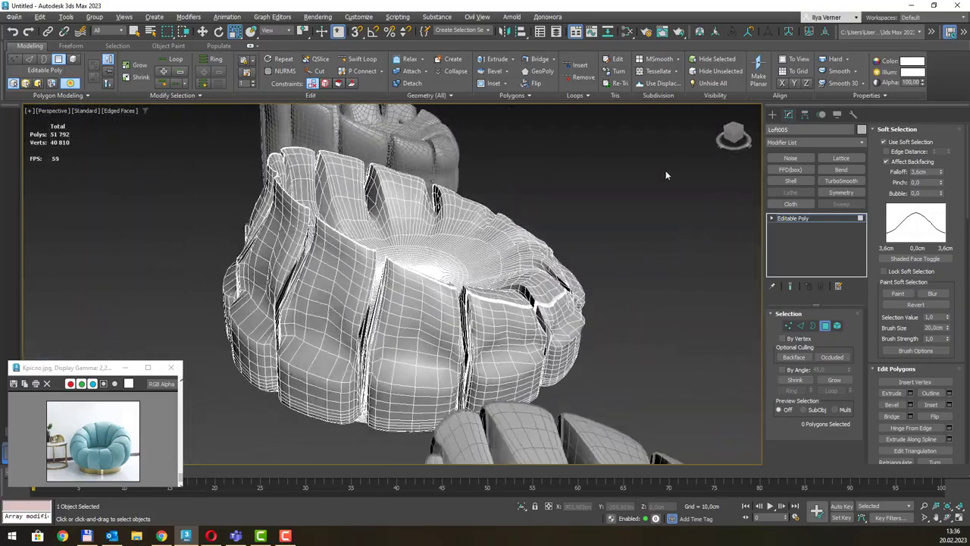
{"action": "middle_click_drag", "start_coordinate": [588, 257], "coordinate": [546, 318], "text": "alt"}
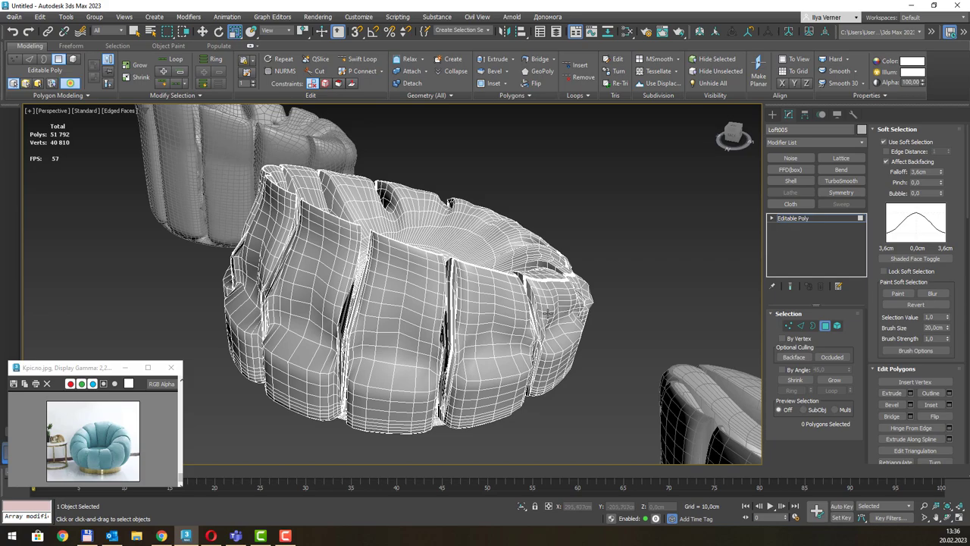
{"action": "key", "text": "ctrl+z"}
Orbit to check the bulging base, then return to the whole Editable Poly object
{"action": "mouse_move", "coordinate": [574, 266]}
{"action": "middle_mouse_down", "text": "alt"}
{"action": "mouse_move", "coordinate": [613, 251]}
{"action": "mouse_move", "coordinate": [544, 301]}
{"action": "middle_mouse_up", "text": "alt"}
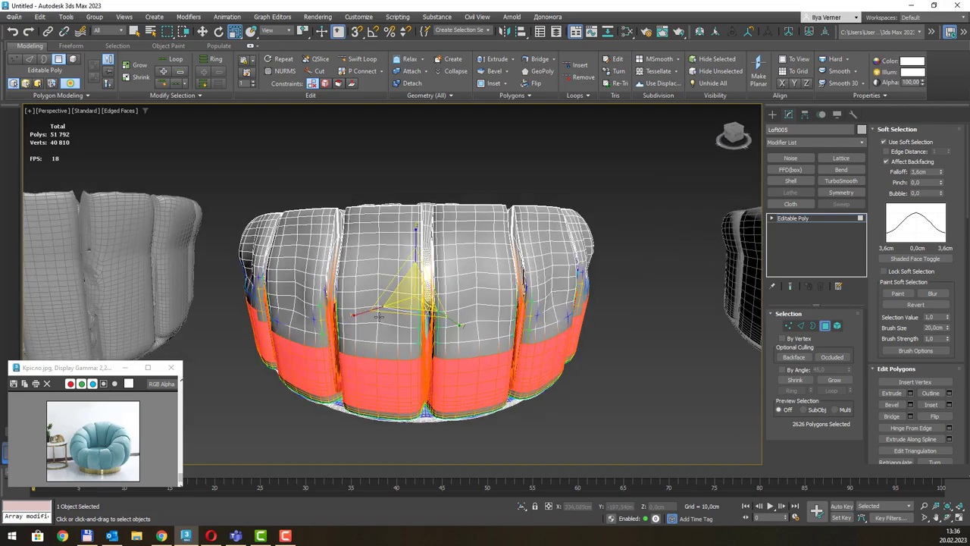
{"action": "middle_click_drag", "start_coordinate": [571, 242], "coordinate": [501, 281], "text": "alt"}
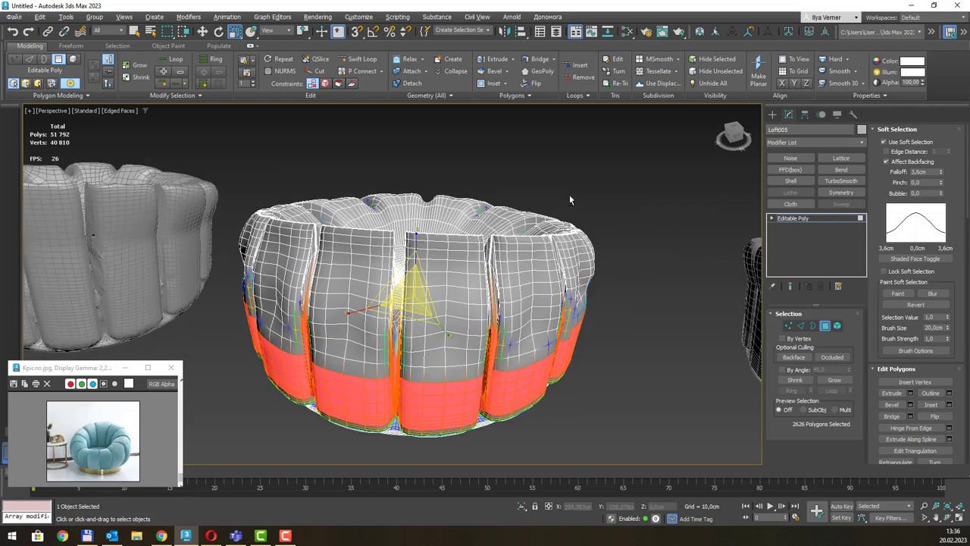
{"action": "middle_click_drag", "start_coordinate": [570, 200], "coordinate": [393, 196], "text": "alt"}
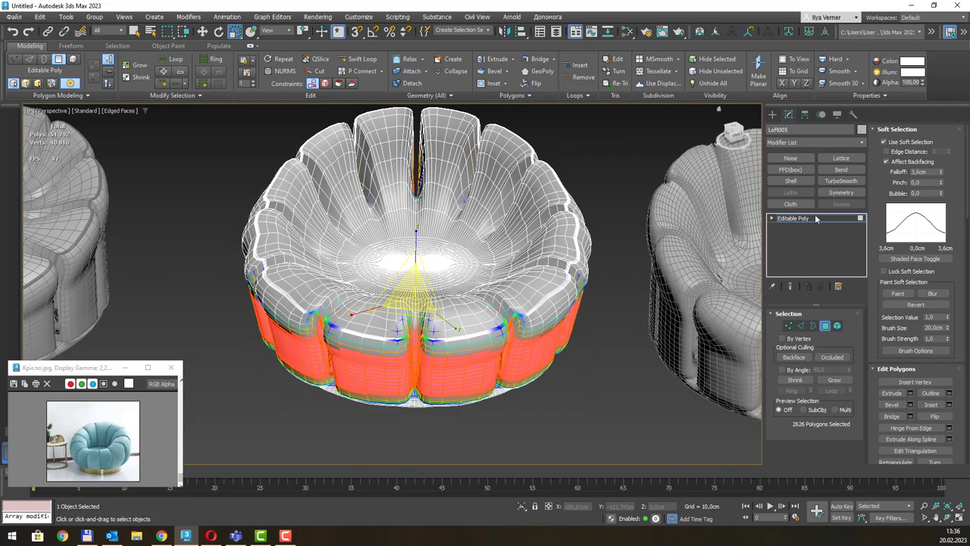
{"action": "left_click", "coordinate": [812, 218]}
Scale the whole middle chair down in the XY plane to narrow it
{"action": "middle_click_drag", "start_coordinate": [545, 220], "coordinate": [537, 209], "text": "alt"}
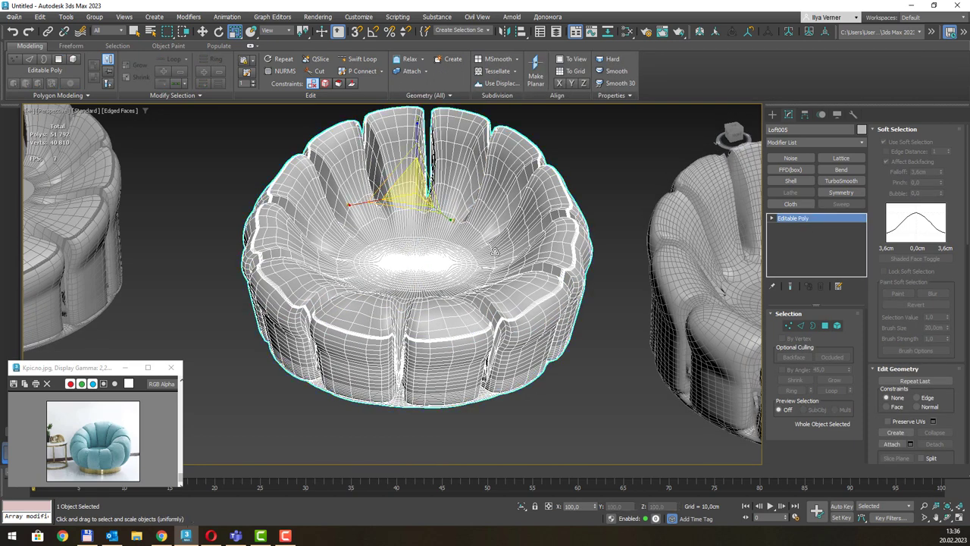
{"action": "left_click_drag", "start_coordinate": [495, 251], "coordinate": [470, 247]}
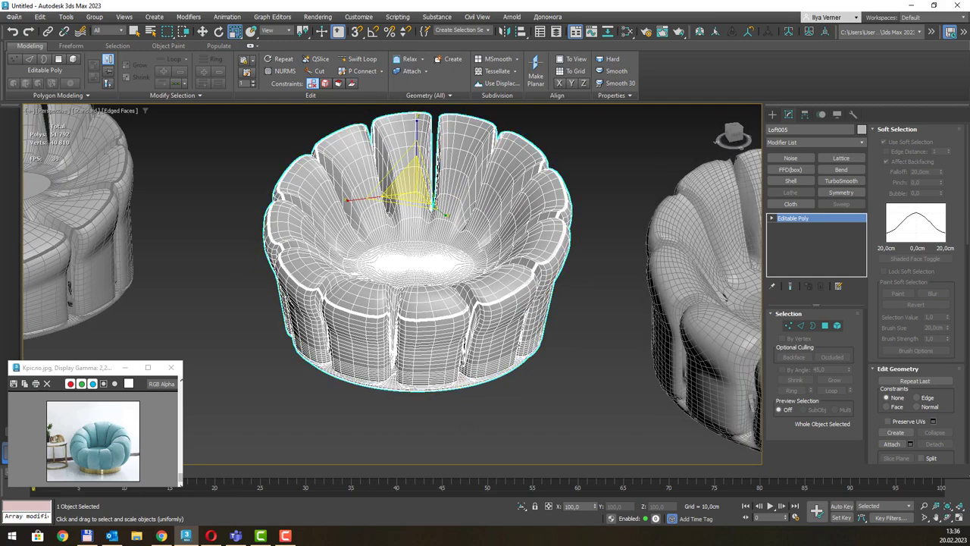